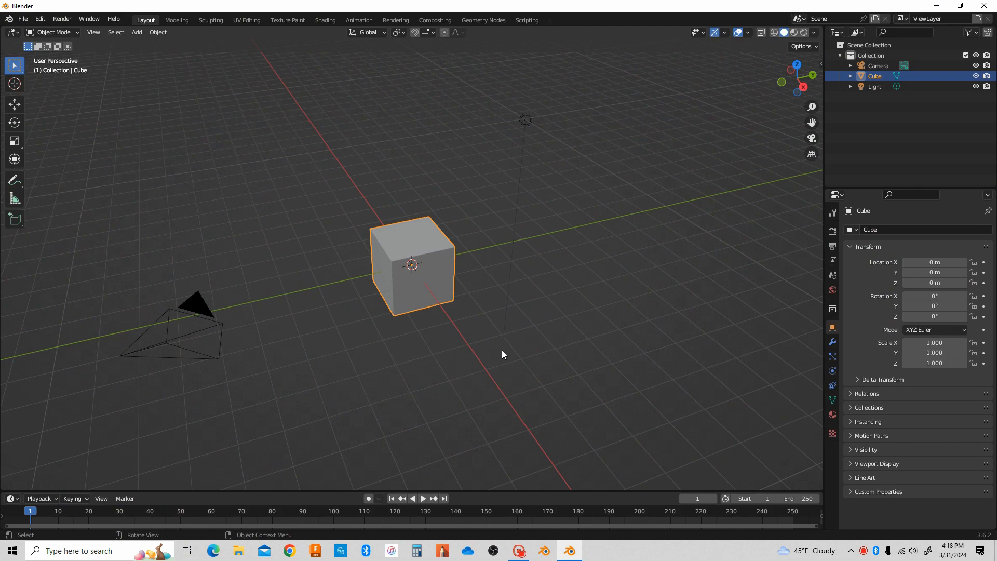
- Delete the default cube from the scene
mouse_move(502, 351)
middle_mouse_down()
mouse_move(436, 359)
mouse_move(510, 364)
middle_mouse_up()
middle_click_drag(408, 316, 431, 284)
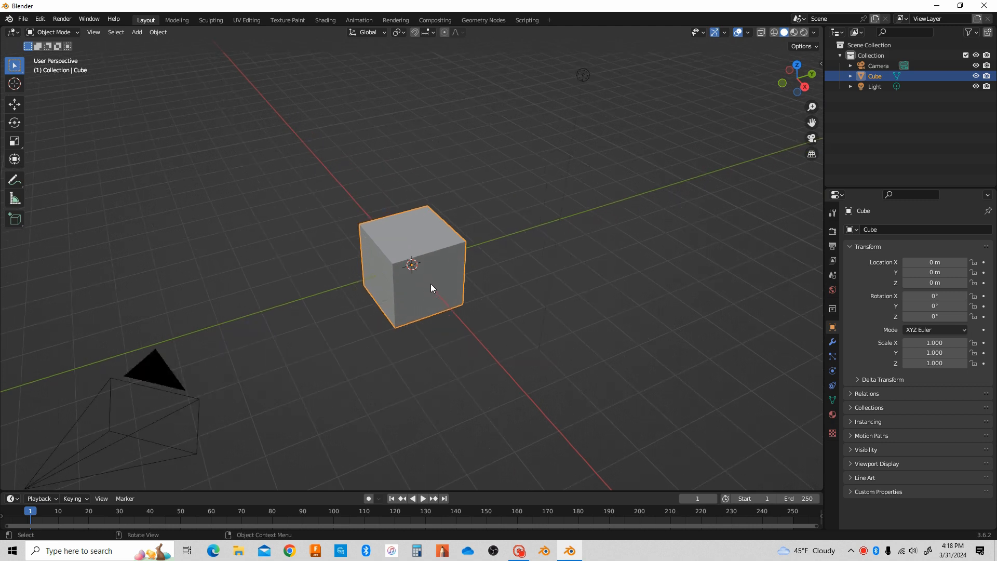
scroll(431, 284, "up", 2)
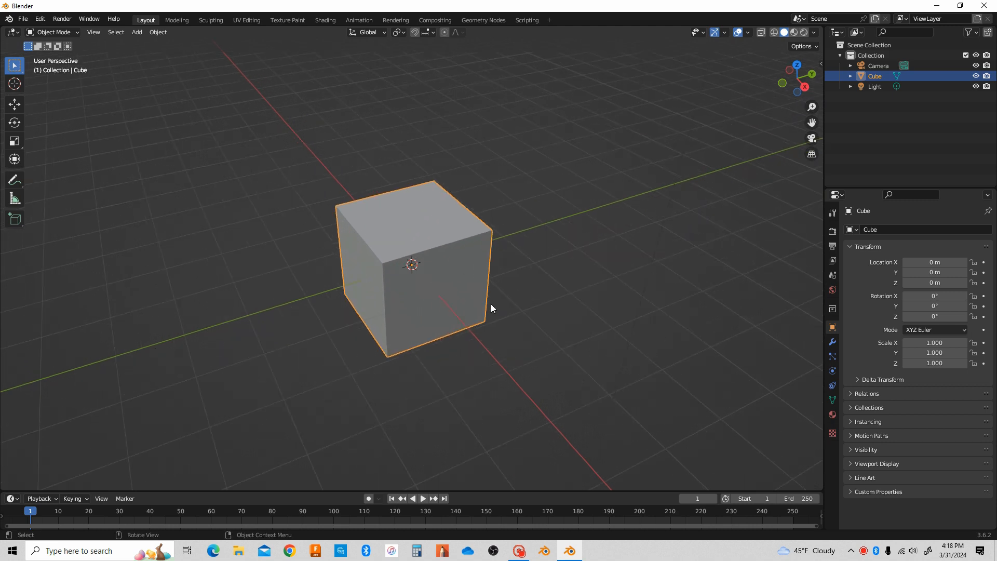
left_click(509, 270)
left_click(435, 263)
left_click(521, 295)
left_click(431, 251)
key("Delete")
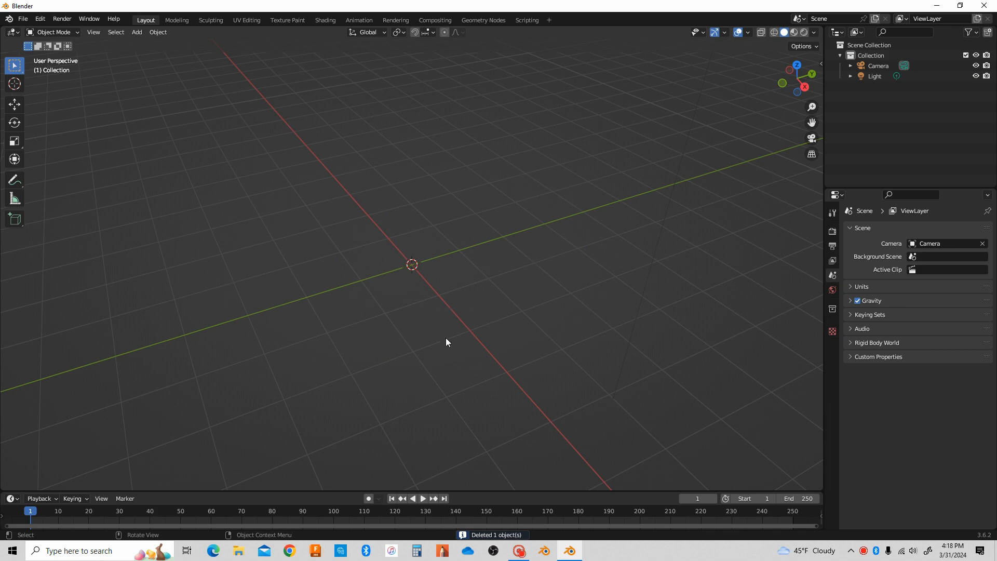
- Switch the viewport to the Right Orthographic view
middle_click_drag(464, 329, 467, 291)
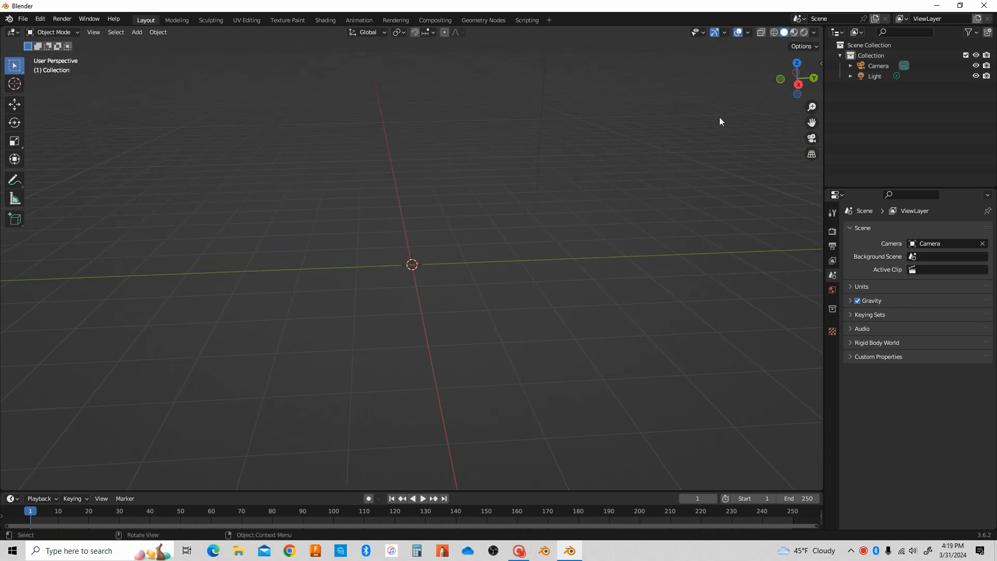
mouse_move(686, 200)
middle_mouse_down()
mouse_move(618, 196)
mouse_move(691, 207)
middle_mouse_up()
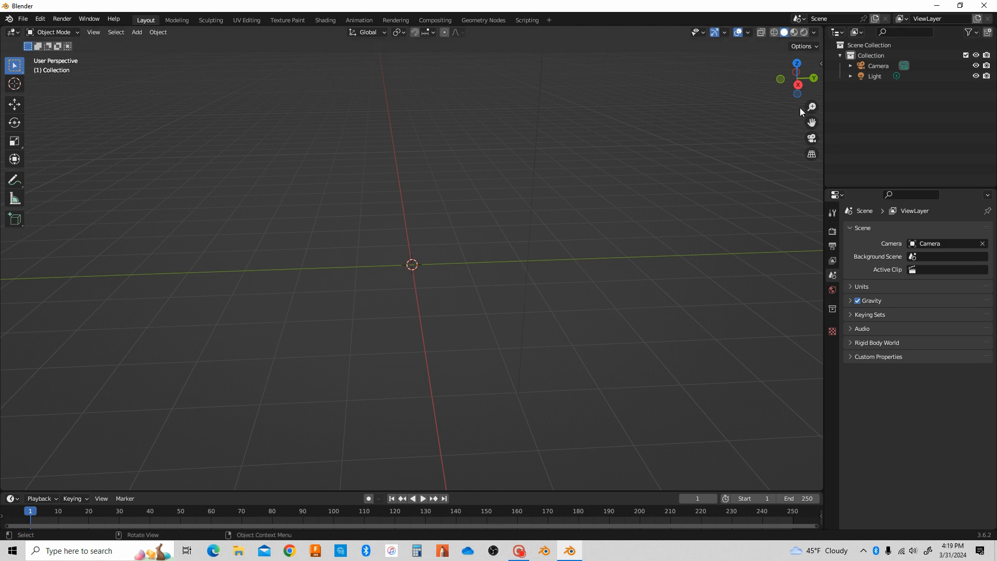
left_click(798, 85)
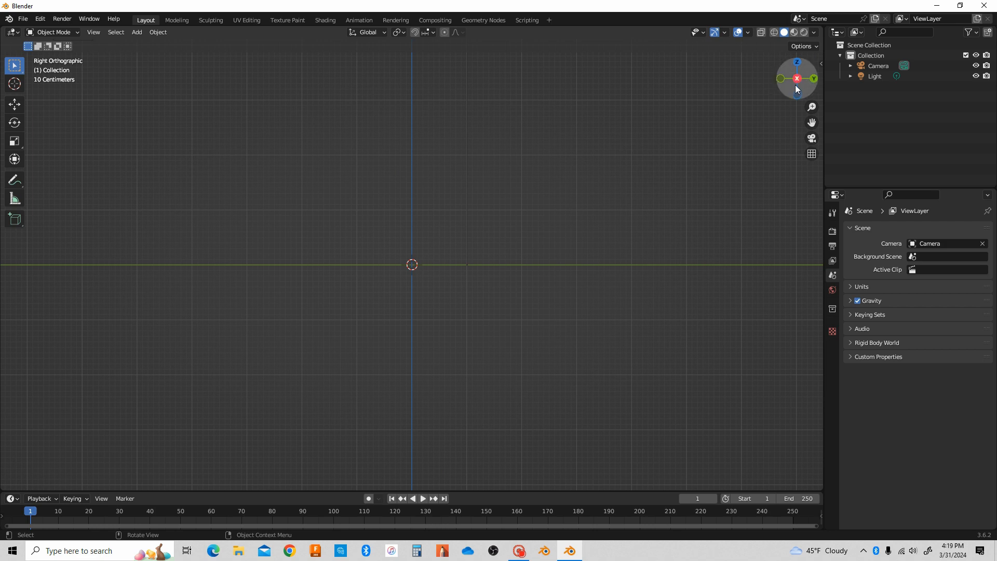
mouse_move(795, 85)
left_mouse_down()
mouse_move(727, 147)
mouse_move(675, 161)
mouse_move(699, 173)
mouse_move(787, 86)
left_mouse_up()
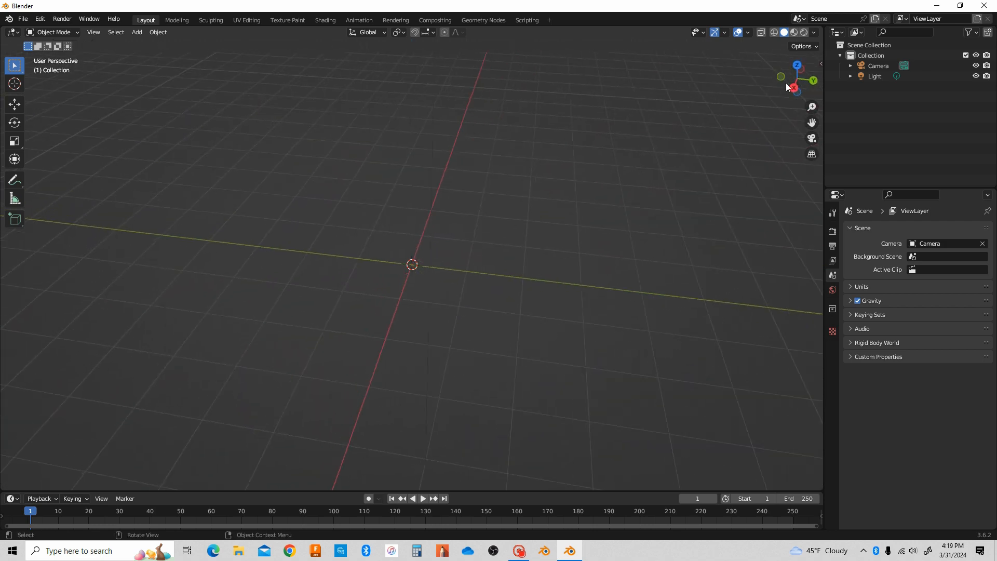
left_click(794, 90)
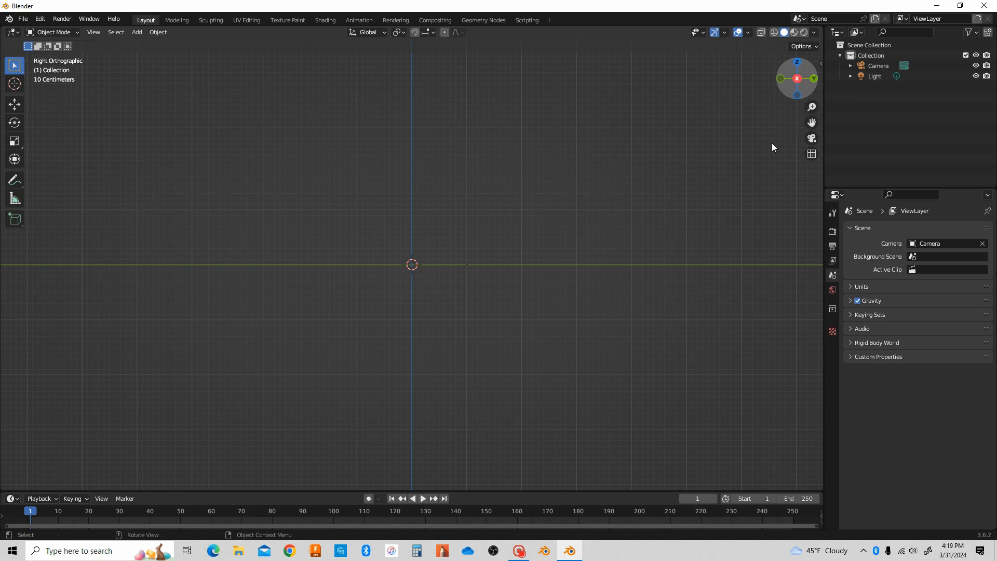
- Compare the Left and Right Orthographic views along the X axis, ending in Right Orthographic
left_click(796, 81)
left_click(797, 81)
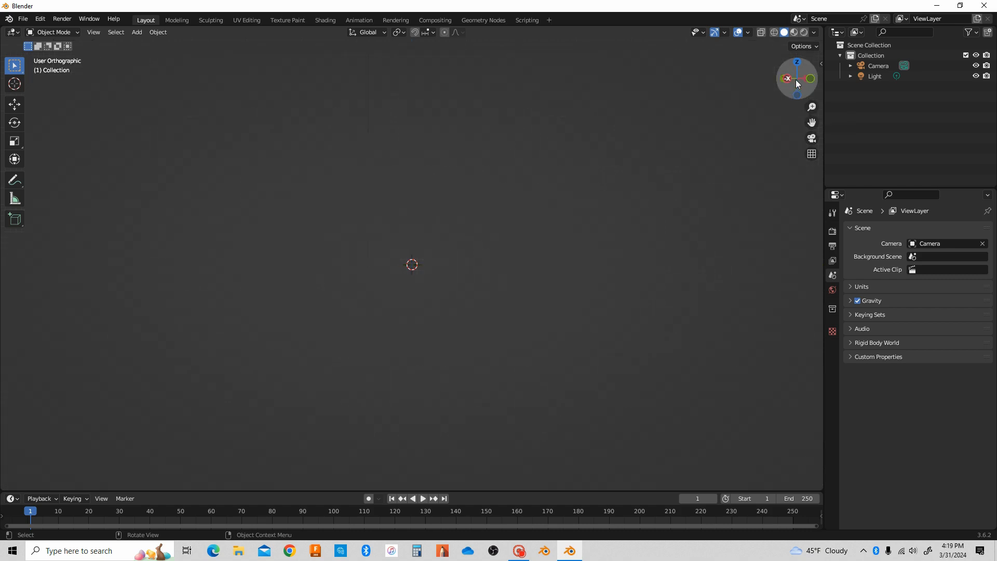
left_click(797, 82)
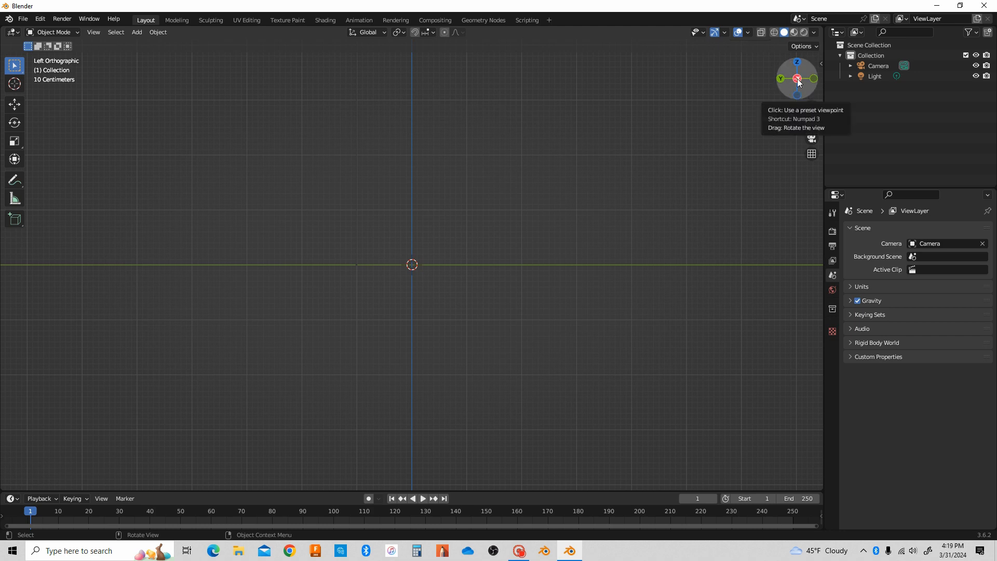
left_click(798, 81)
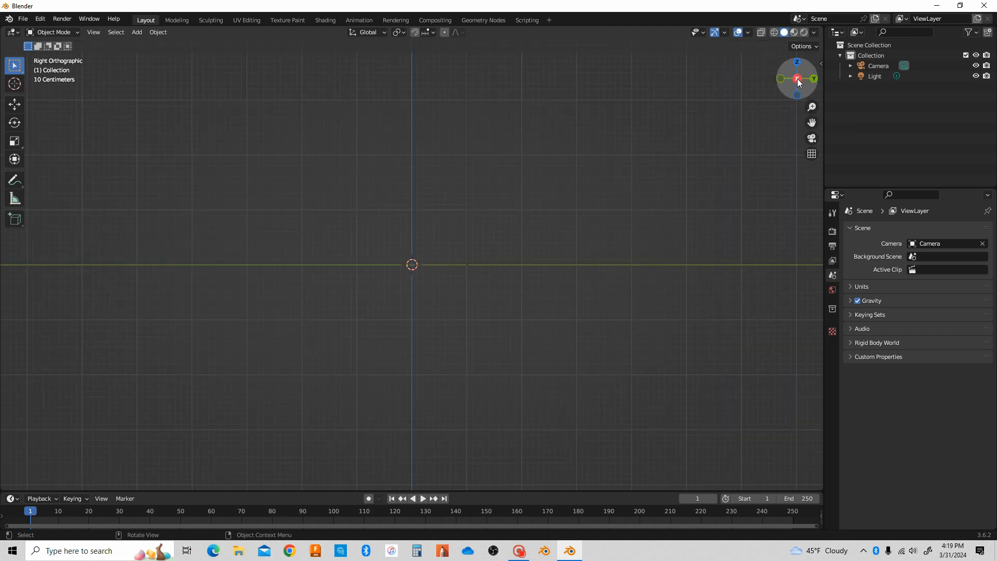
left_click(798, 81)
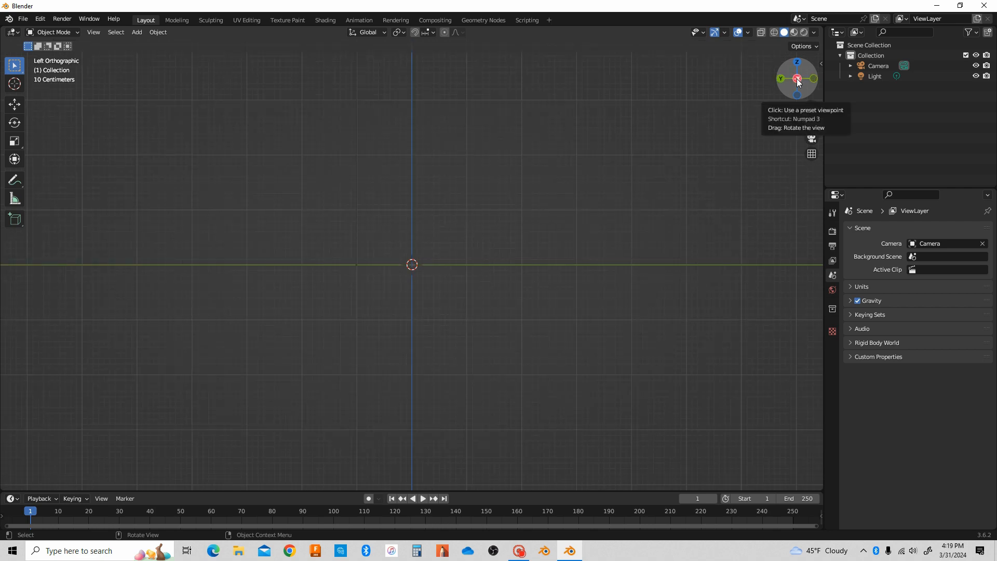
left_click(798, 81)
left_click(798, 81)
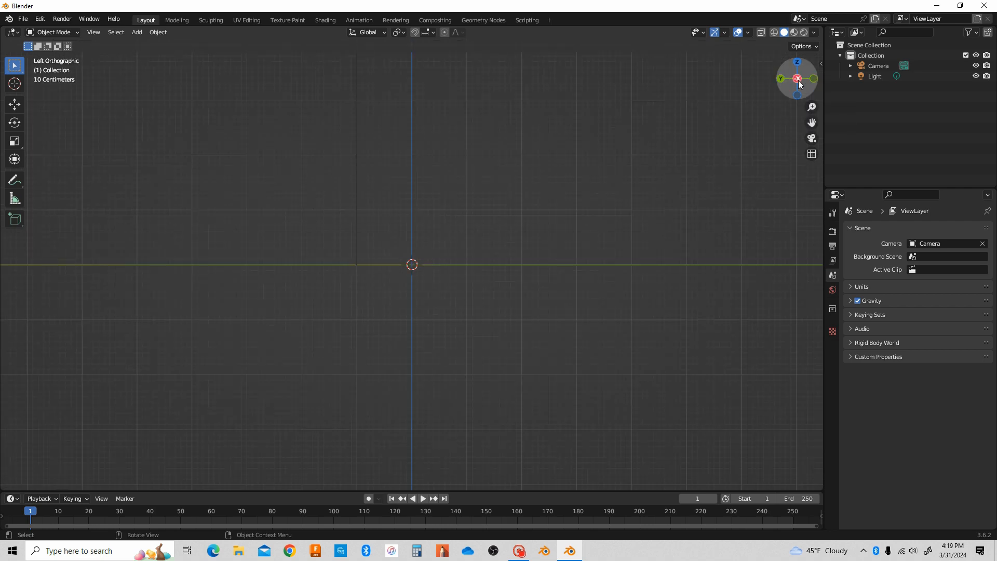
left_click(798, 81)
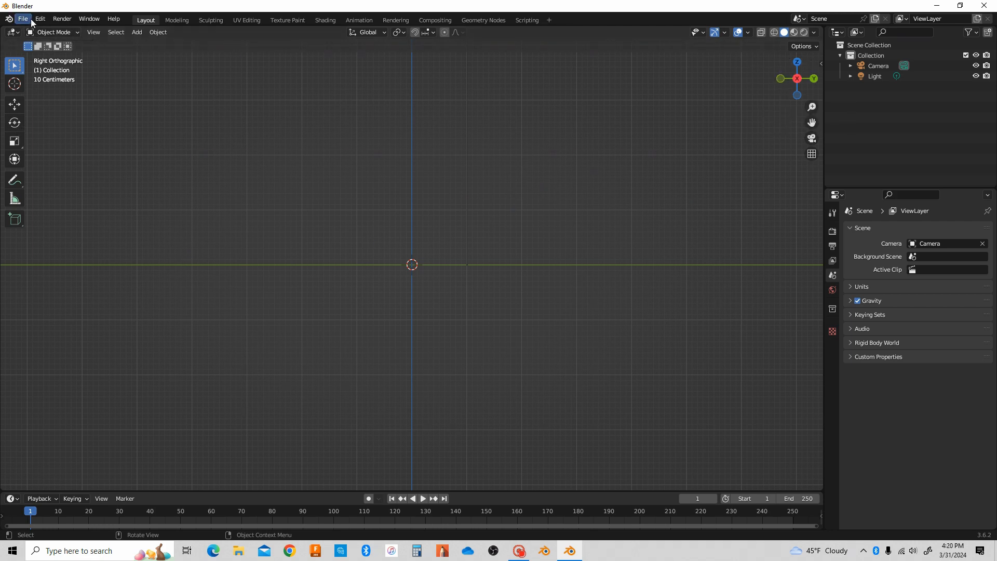
- Add "2004 aston martin db9 blueprint.jpg" from the recent 2004 Aston Martin DB9 folder as a reference image aligned to the view
left_click(136, 34)
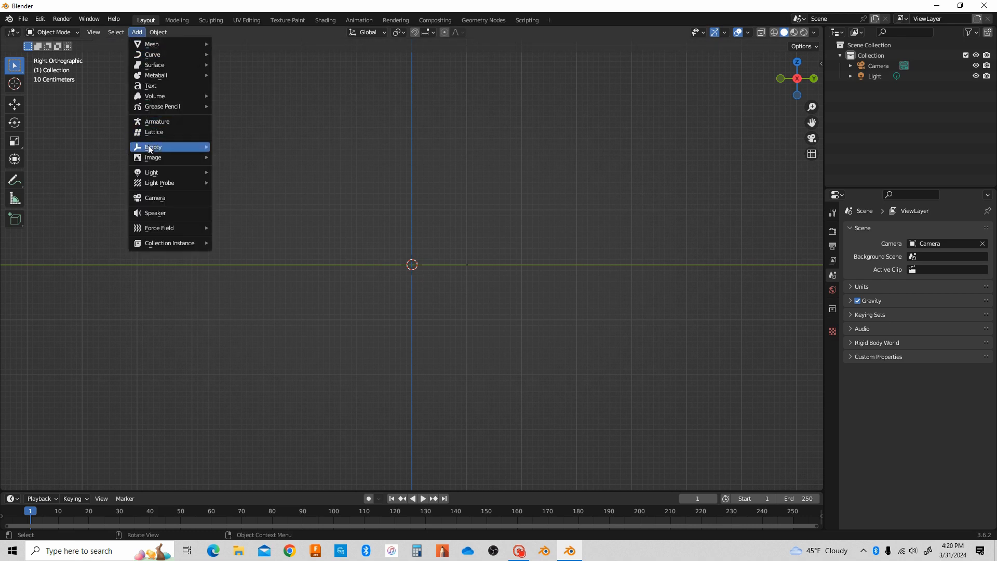
mouse_move(153, 163)
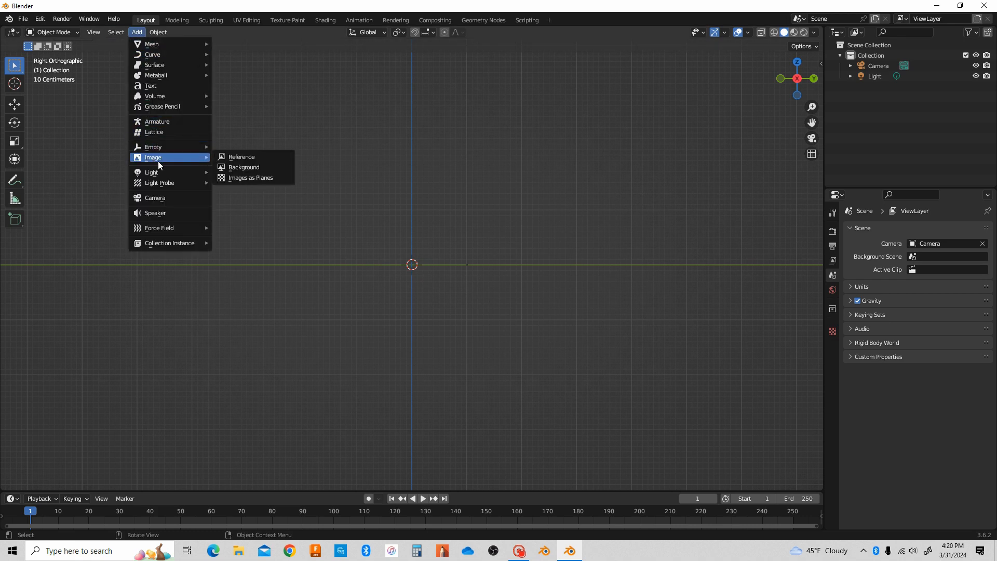
left_click(240, 158)
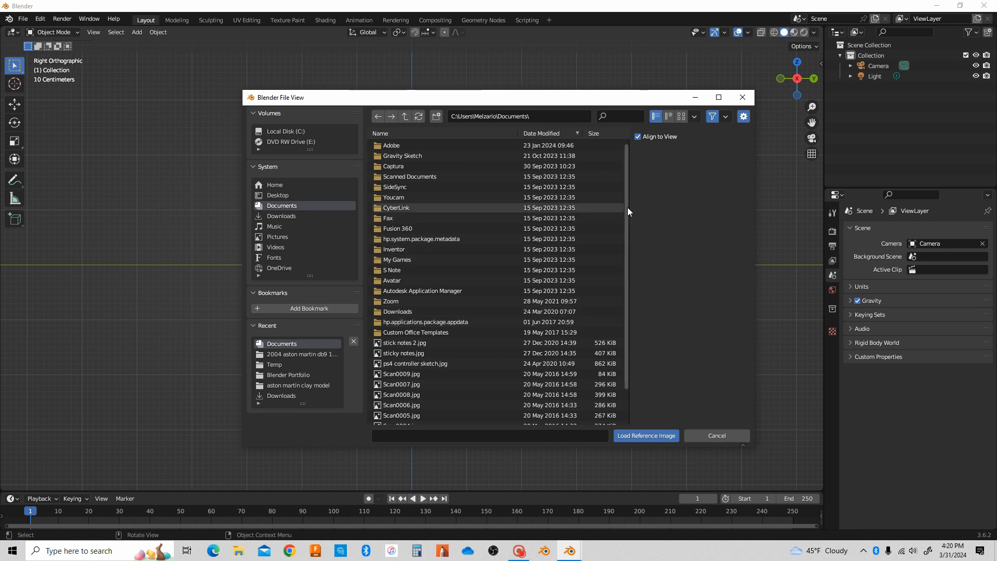
scroll(627, 207, "down", 3)
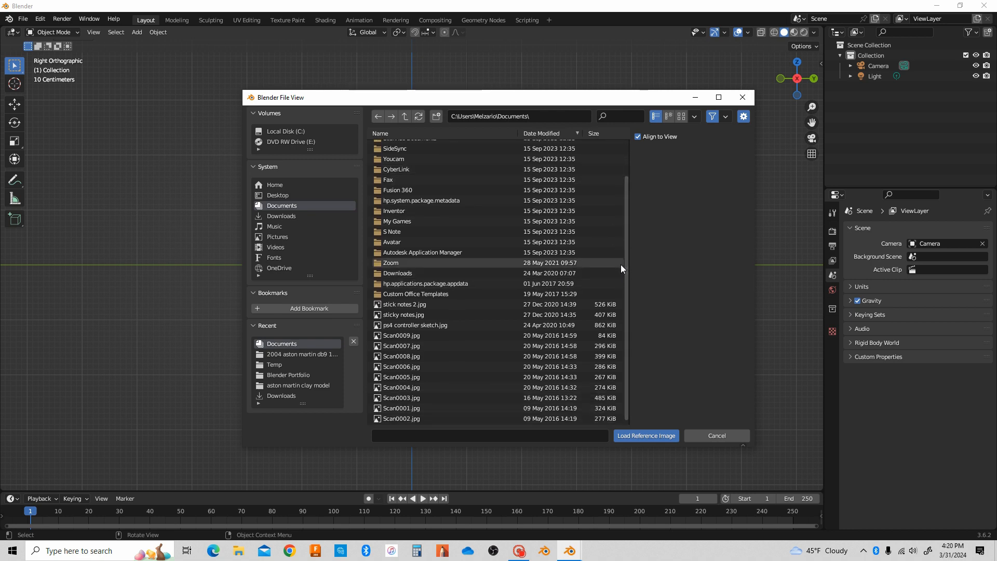
left_click(288, 353)
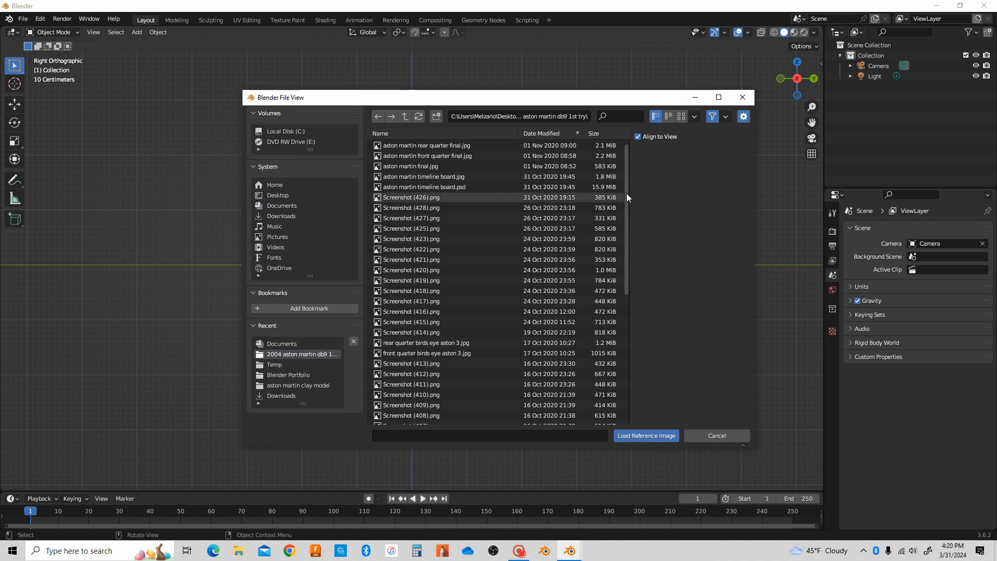
left_click_drag(625, 195, 640, 344)
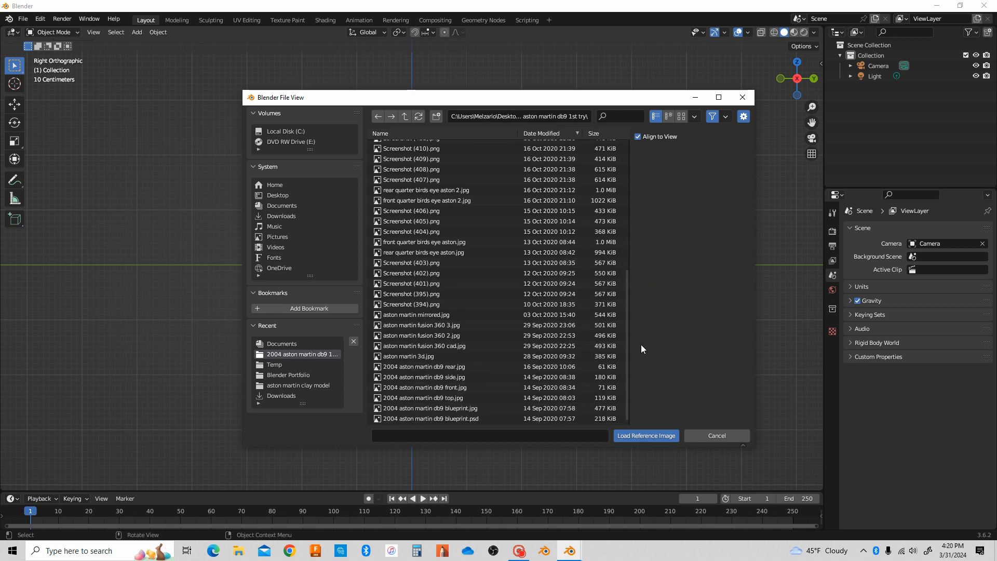
left_click(442, 408)
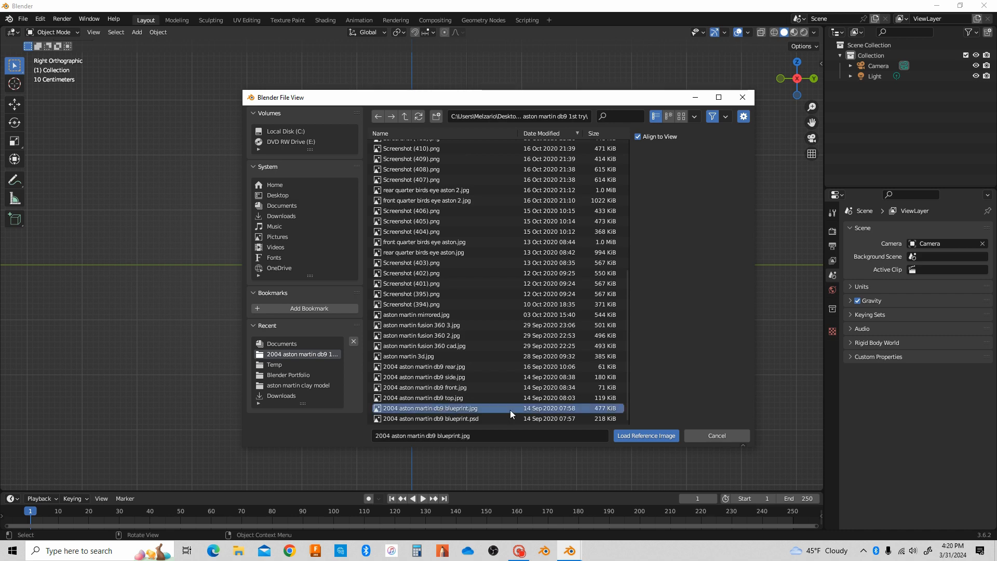
left_click(639, 436)
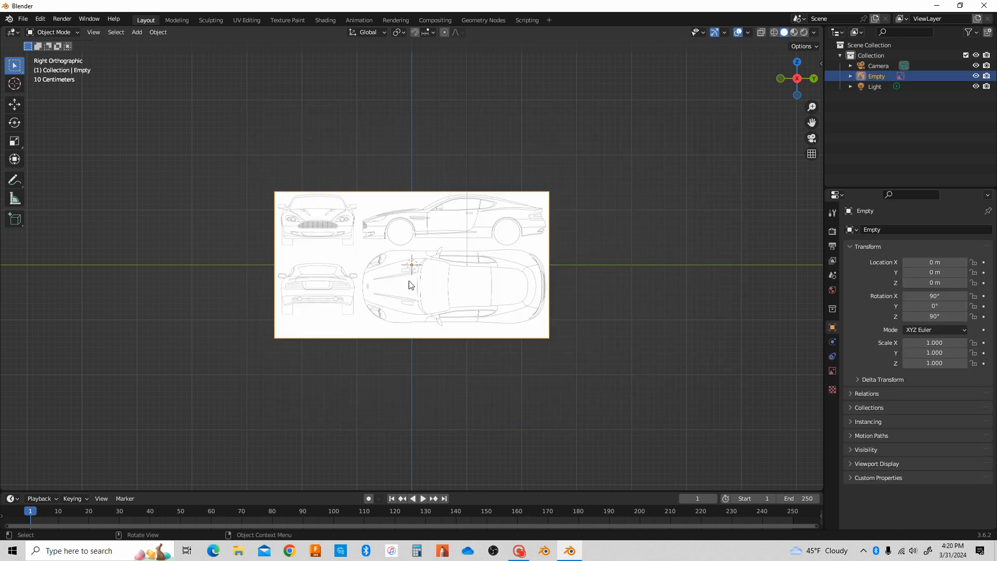
- Rename the blueprint's Empty object as "aston martin side view"
middle_click_drag(416, 391, 492, 299, "ctrl")
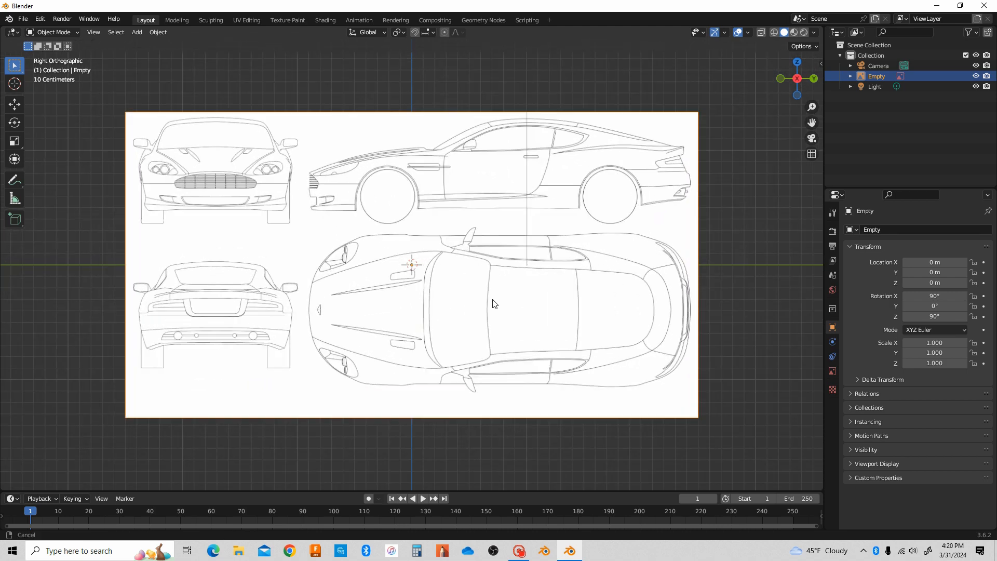
middle_click_drag(433, 191, 419, 246, "shift")
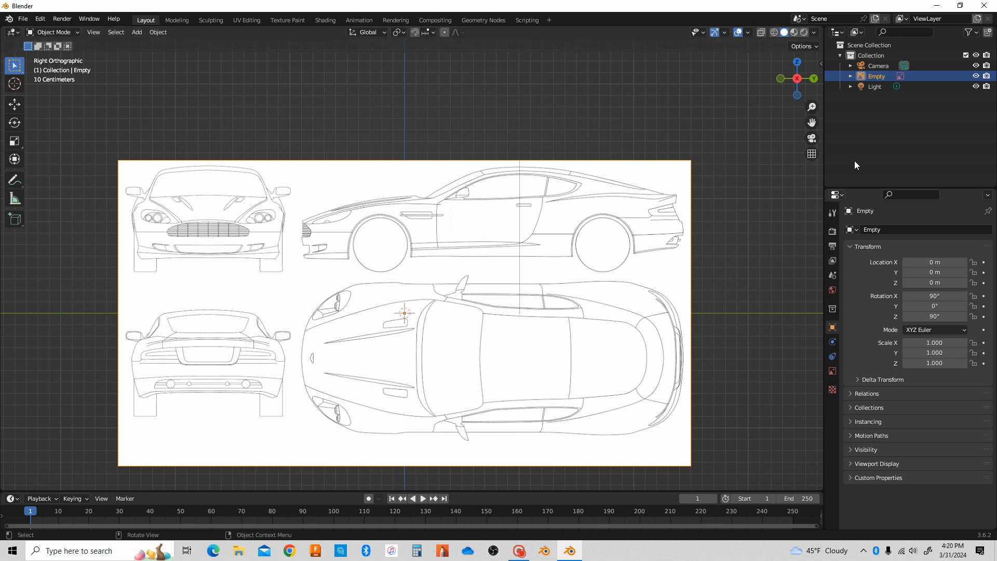
double_click(876, 76)
left_click(857, 134)
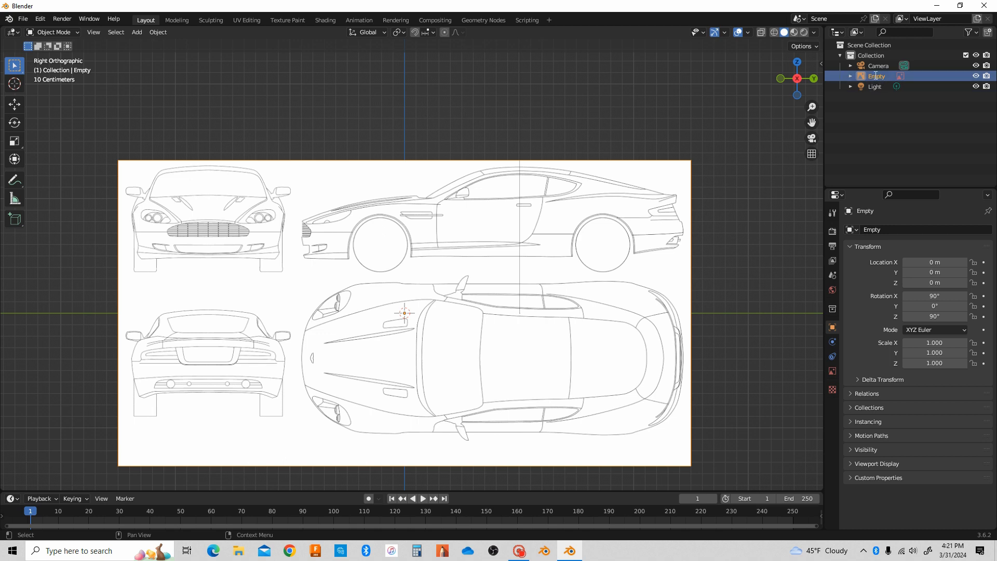
double_click(875, 76)
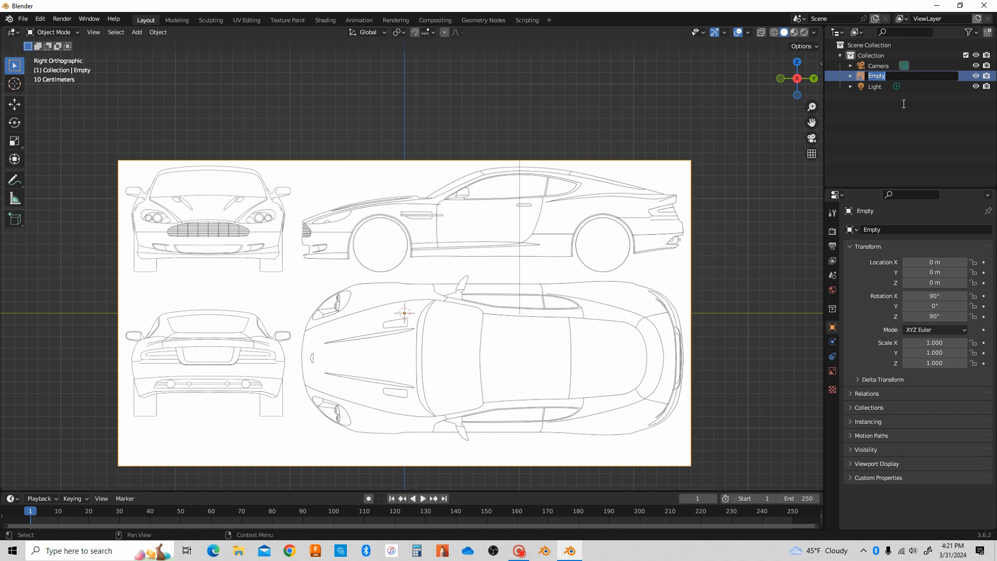
type("aston martin side view")
key("Return")
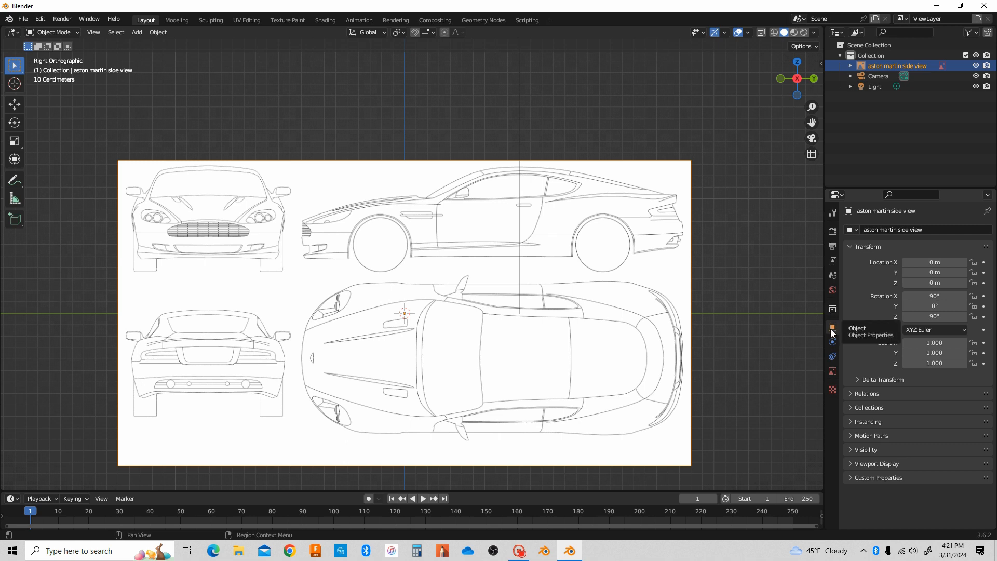
- Open the blueprint image's object data properties
left_click(836, 344)
left_click(833, 357)
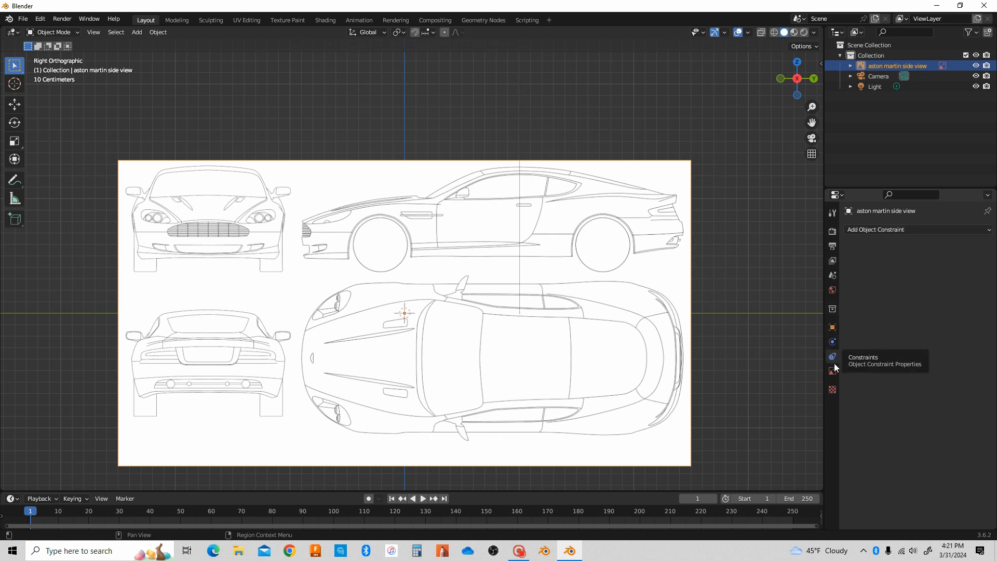
left_click(835, 370)
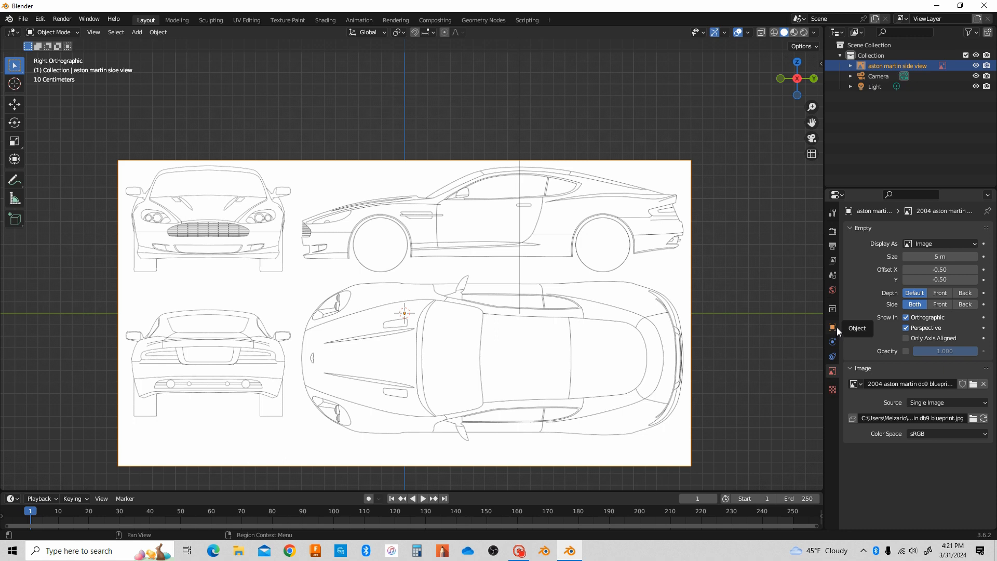
- Try hiding the blueprint in perspective views, check it from an orbited view, and turn its perspective display back on
left_click(906, 327)
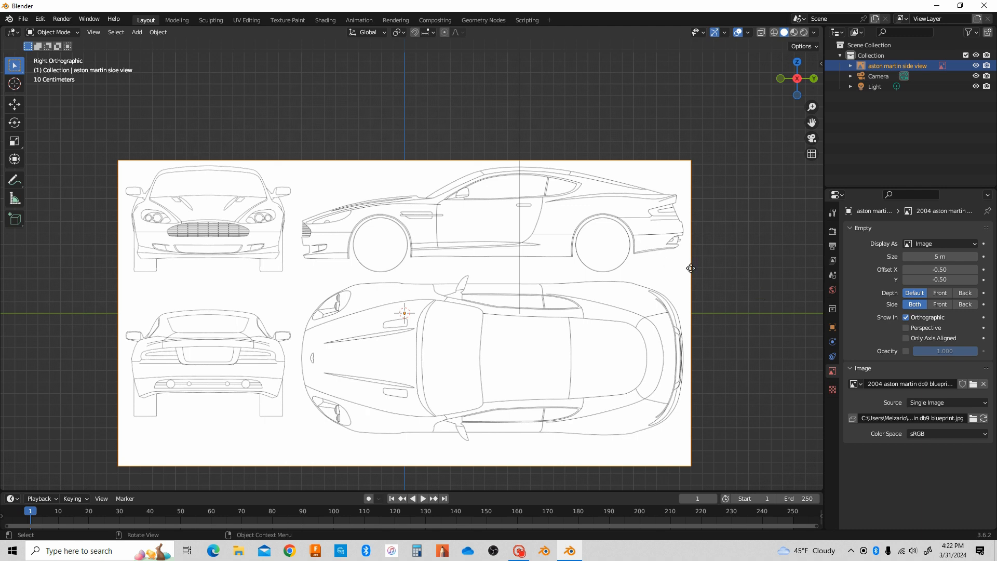
middle_click_drag(753, 184, 594, 237)
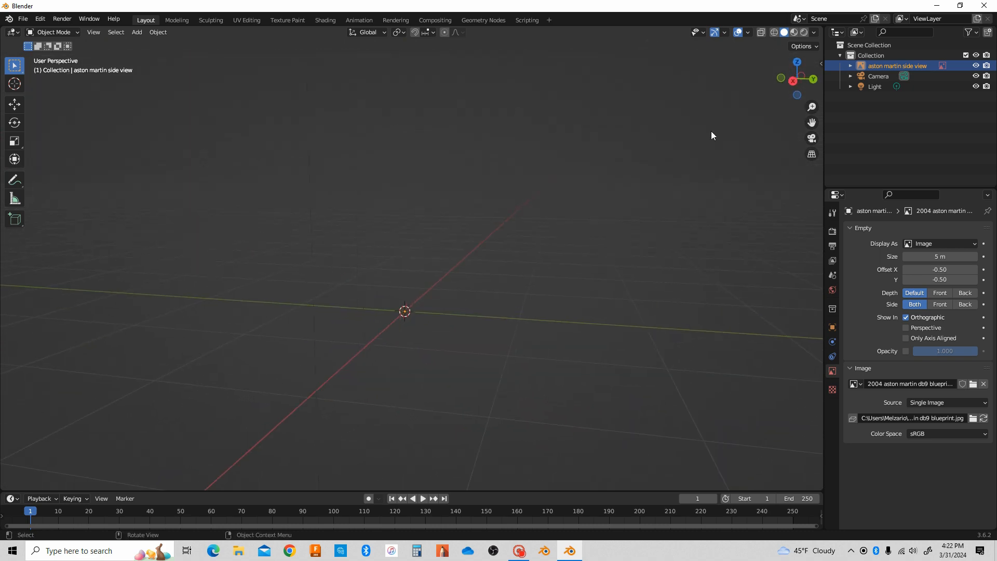
left_click(793, 84)
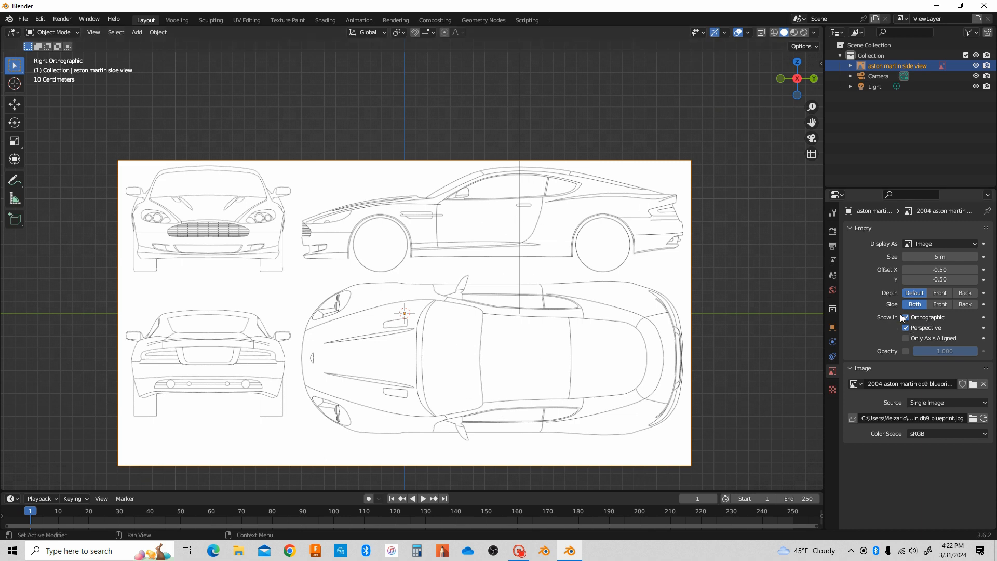
middle_click_drag(777, 229, 767, 265)
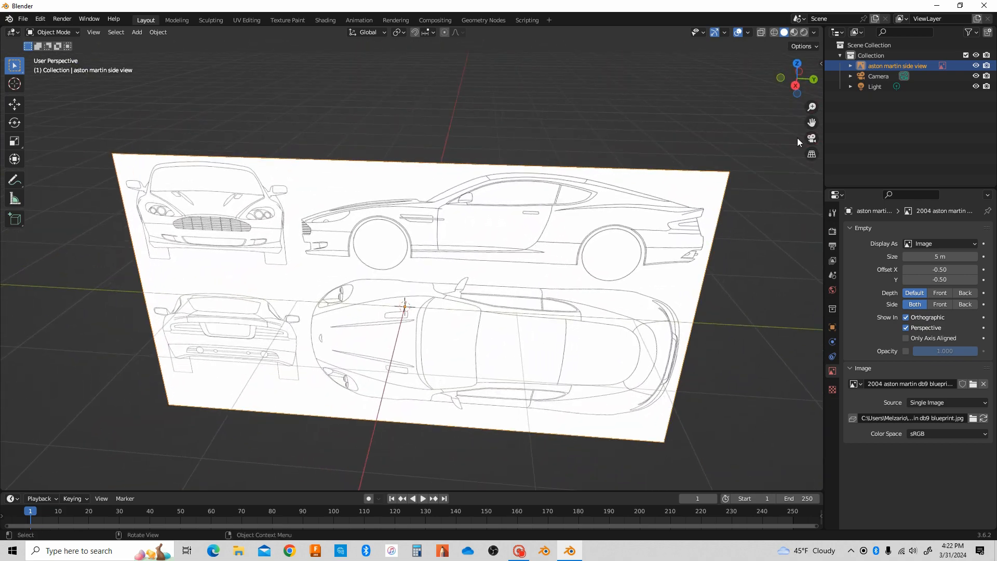
left_click(794, 86)
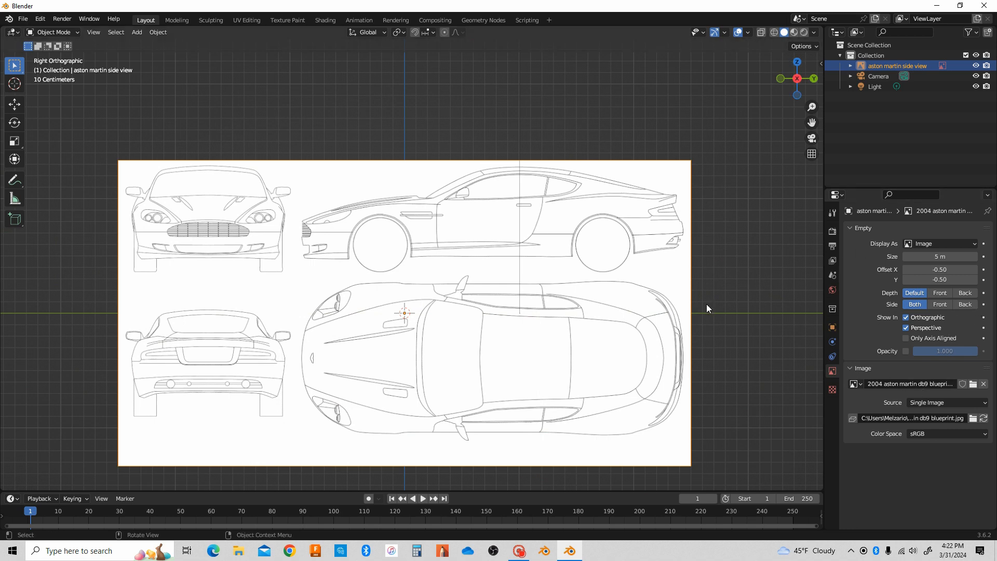
- Enable opacity for the side-view blueprint image and set it to 0.2
left_click(423, 182)
left_click(905, 351)
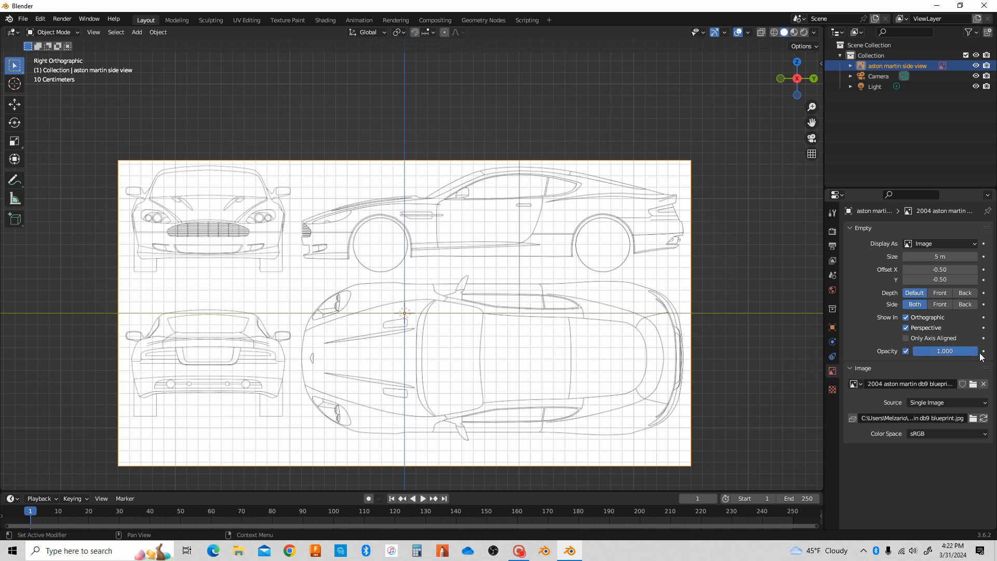
left_click_drag(979, 355, 920, 355)
left_click(967, 351)
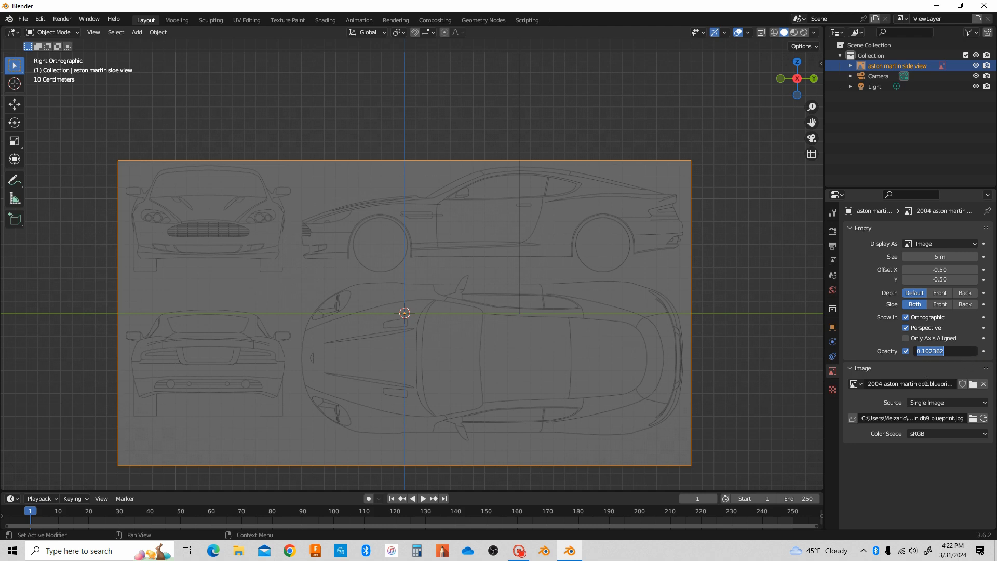
type(".2")
key("Return")
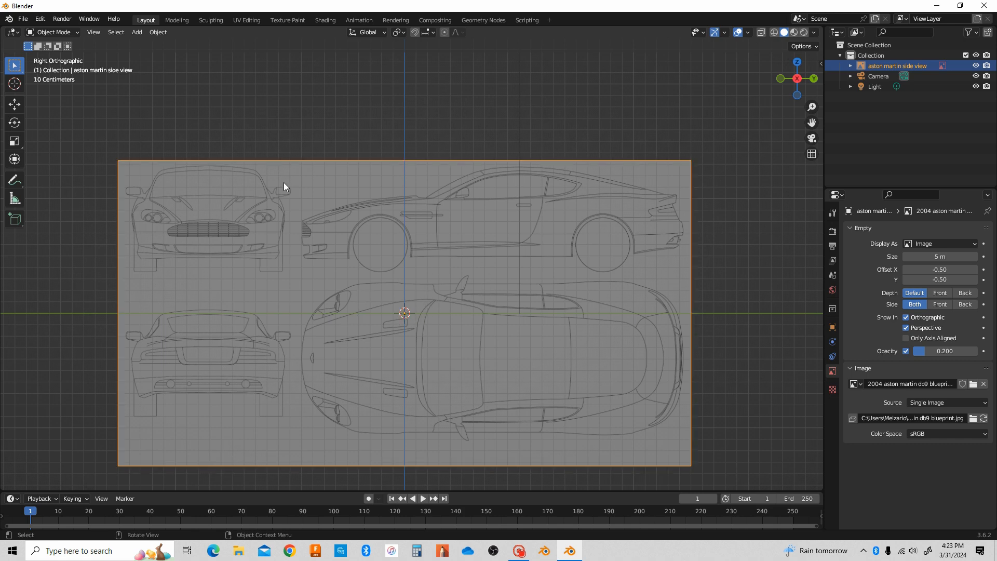
- Try moving the side-view blueprint along the Y axis to bring the car's nose to the vertical axis, and inspect it from an orbited view
left_click(15, 107)
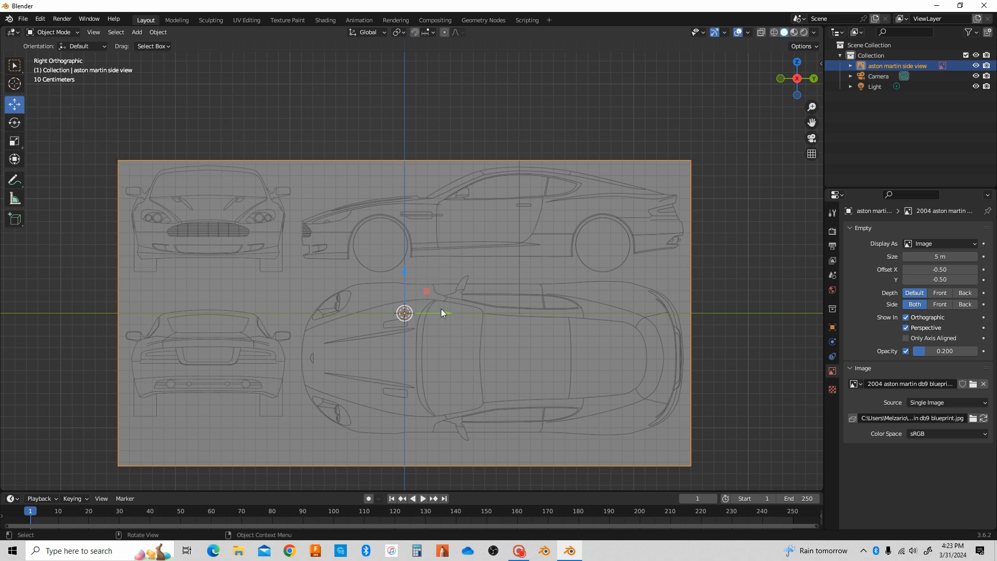
left_click_drag(443, 312, 552, 324)
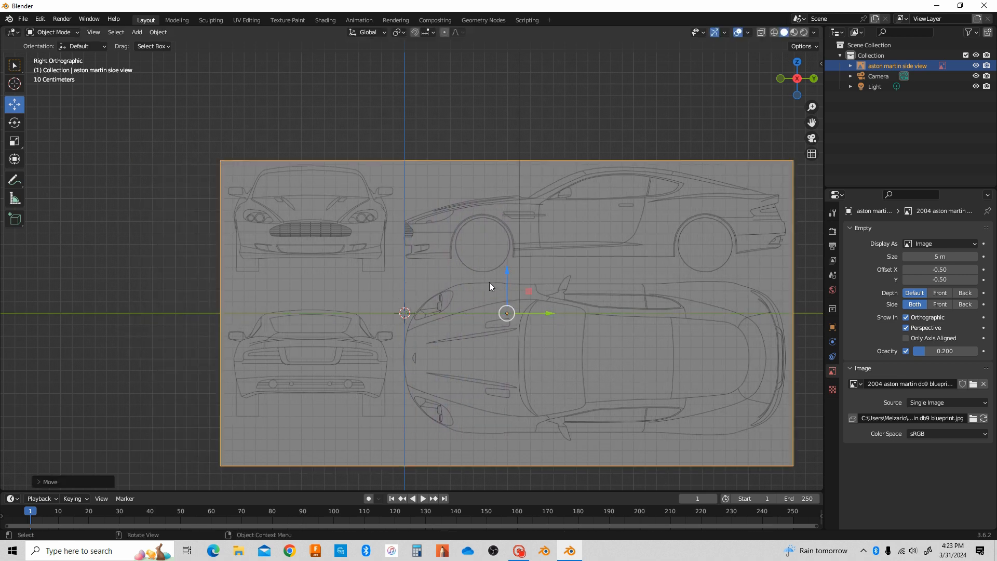
key("ctrl")
mouse_move(565, 270)
middle_mouse_down("ctrl")
mouse_move(560, 228)
mouse_move(550, 254)
mouse_move(547, 192)
mouse_move(562, 257)
mouse_move(535, 201)
mouse_move(556, 260)
mouse_move(533, 205)
mouse_move(572, 282)
mouse_move(543, 227)
mouse_move(550, 276)
mouse_move(537, 252)
middle_mouse_up("ctrl")
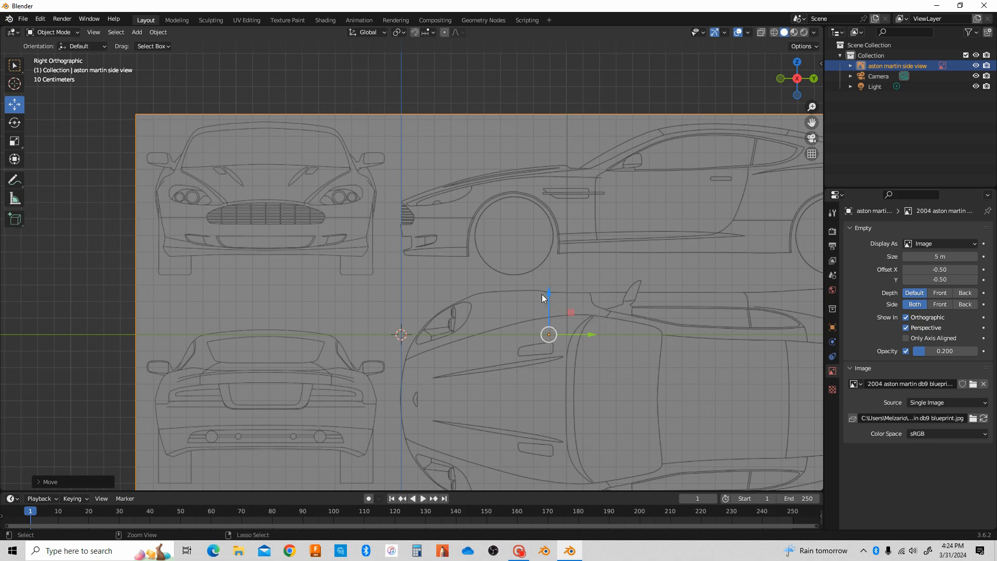
middle_click_drag(541, 294, 482, 290, "ctrl")
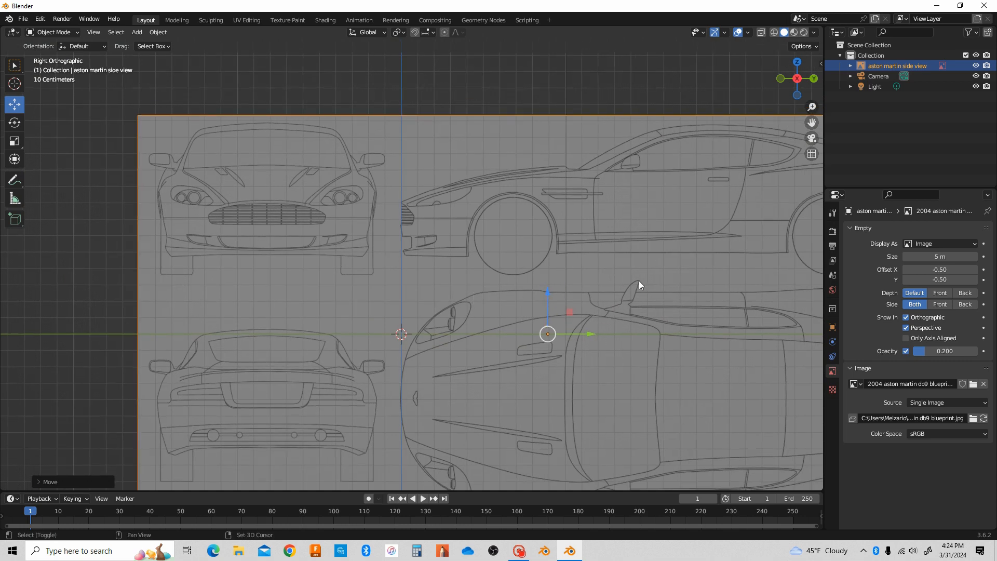
middle_click_drag(633, 281, 569, 278, "shift")
middle_click_drag(576, 235, 550, 280)
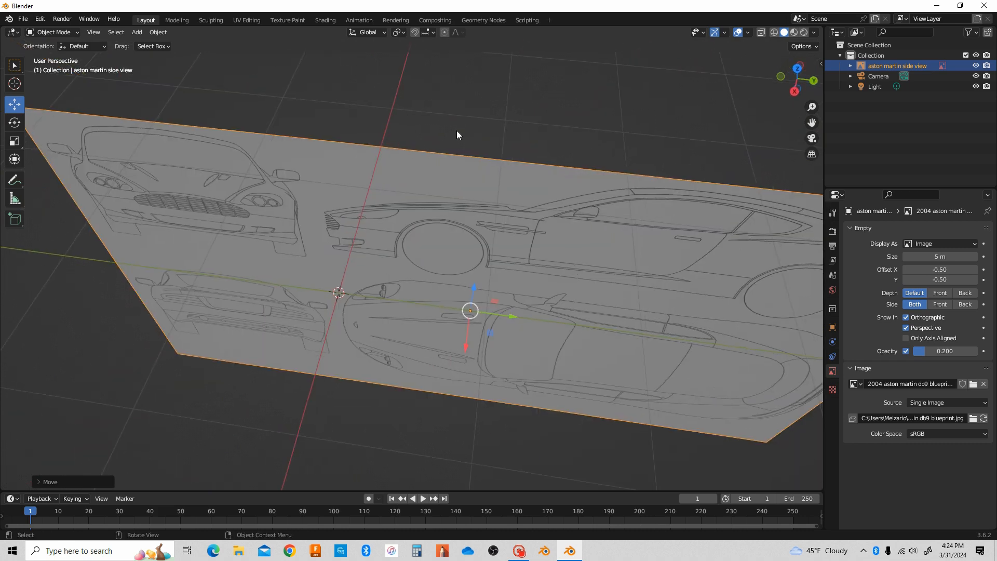
left_click(795, 93)
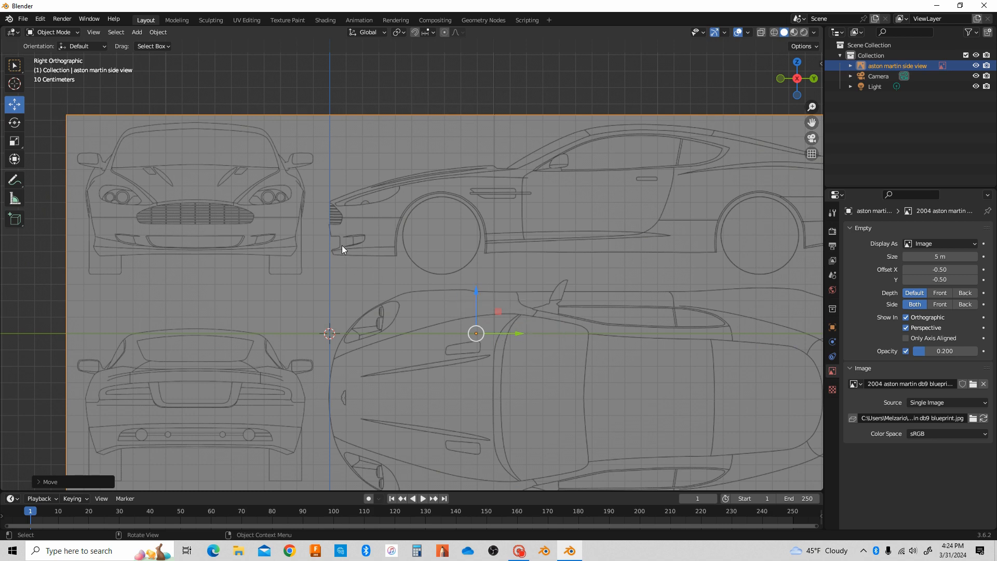
middle_click_drag(336, 289, 385, 298, "shift")
scroll(415, 261, "up", 3)
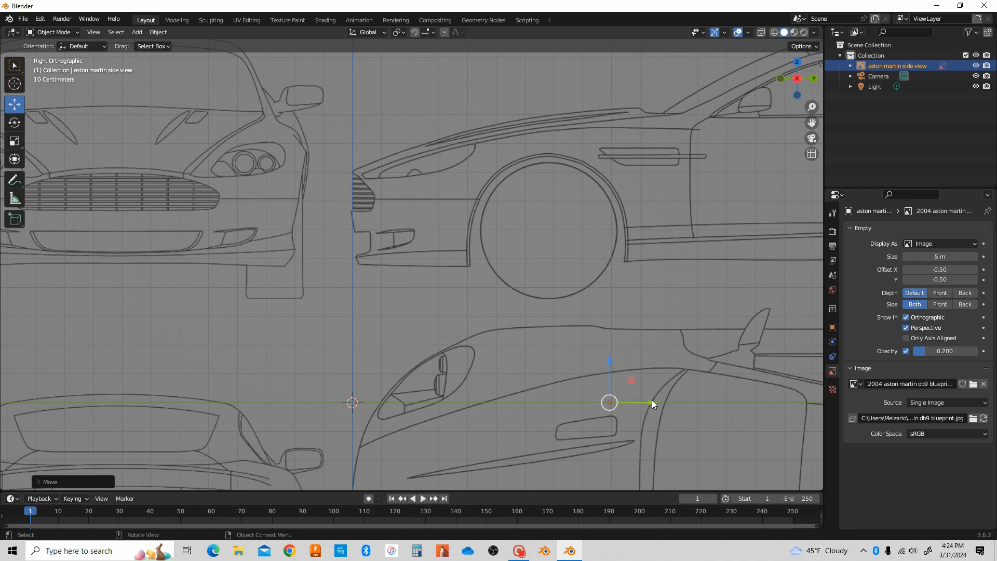
middle_click_drag(327, 246, 571, 166)
left_click(797, 73)
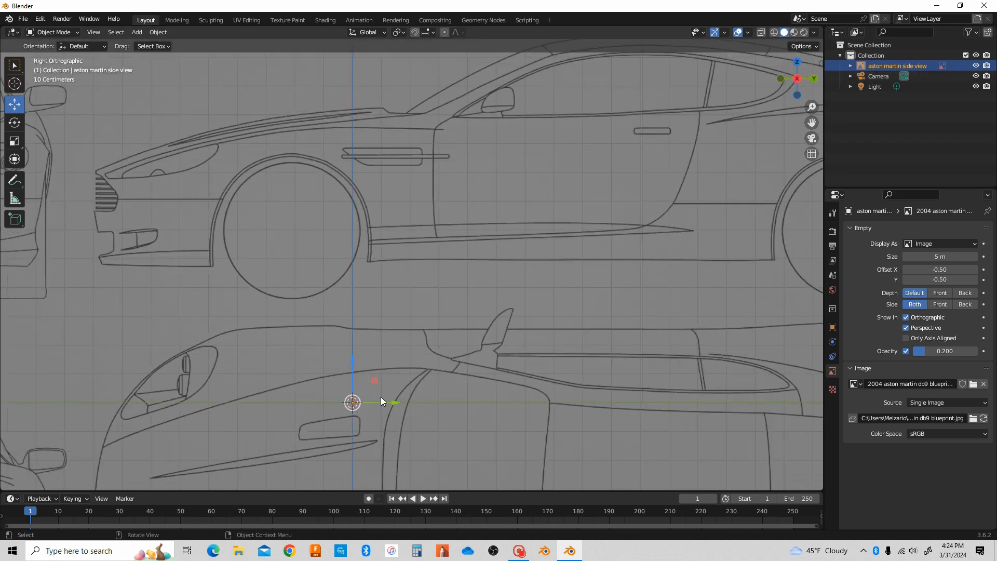
- Move the side-view blueprint about 0.9 m along the Y axis so the side-view car's nose meets the vertical axis
left_click_drag(397, 400, 663, 414)
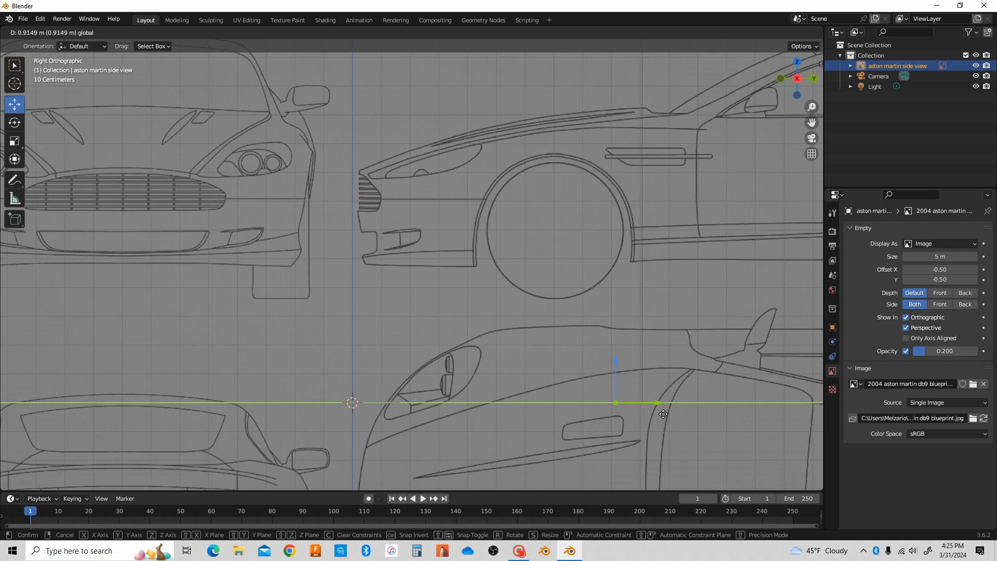
left_click_drag(663, 414, 650, 403)
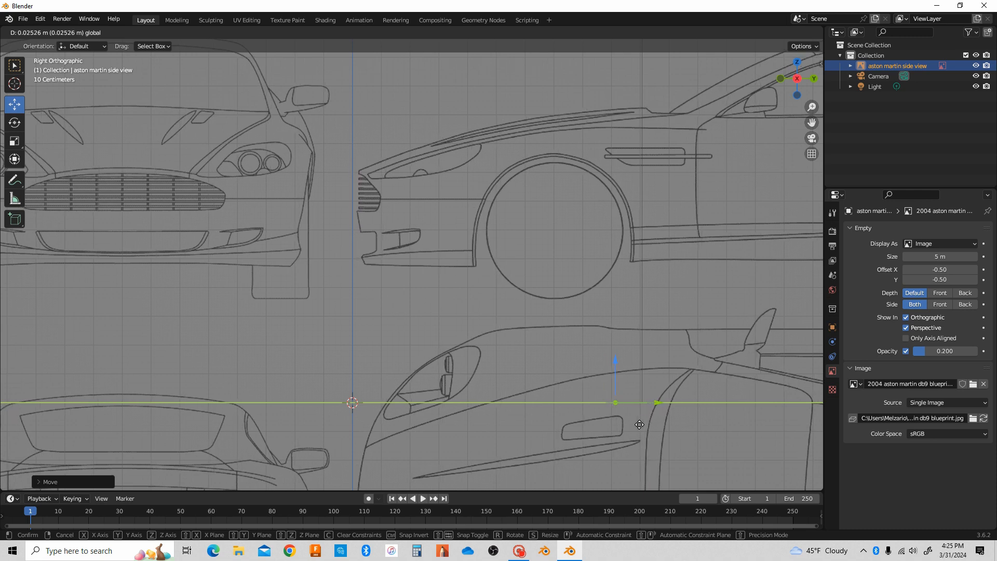
left_click(602, 419)
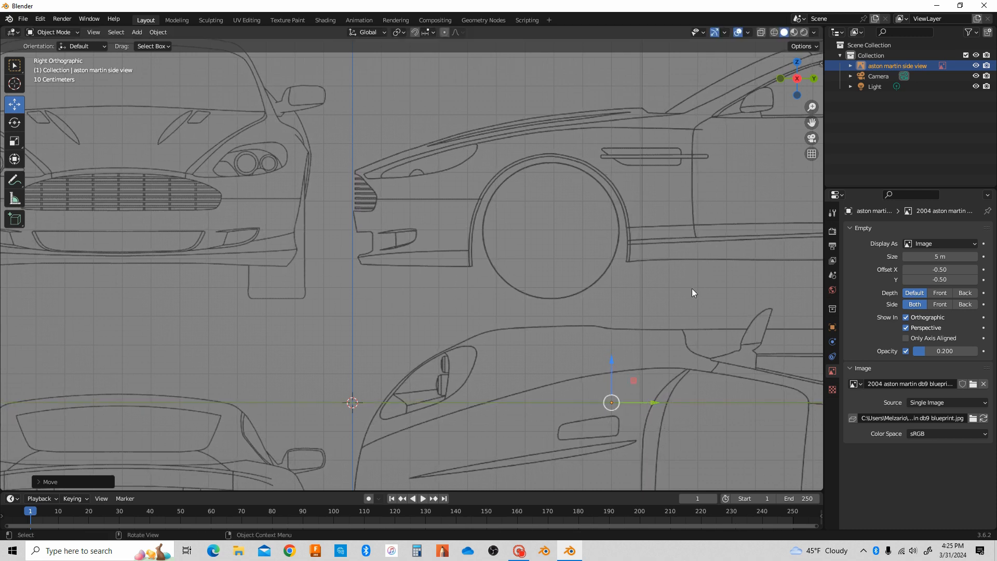
- Raise the side-view blueprint along the Z axis until the side-view car's wheels rest on the horizontal ground axis
middle_click_drag(692, 292, 526, 308, "shift")
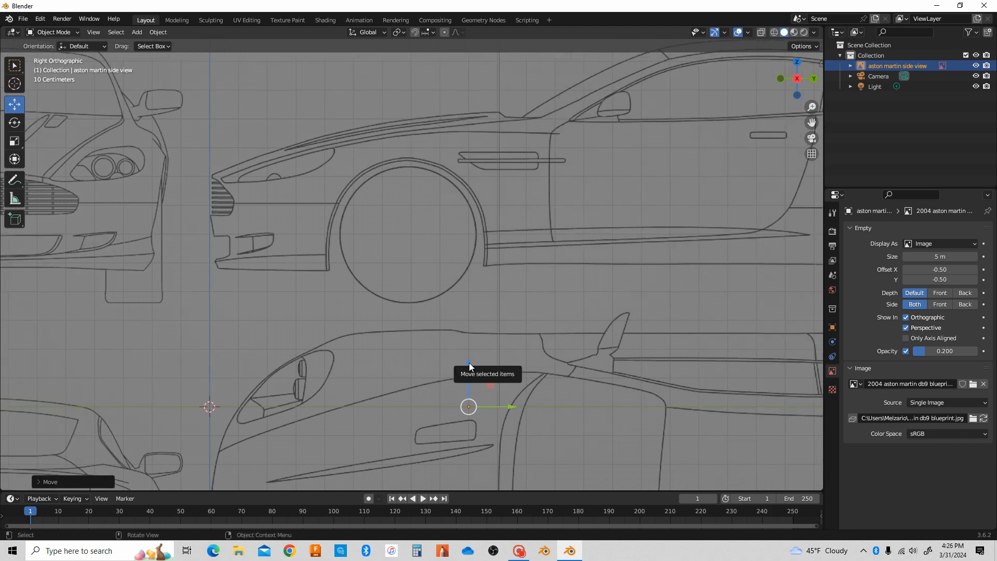
left_click_drag(469, 362, 457, 51)
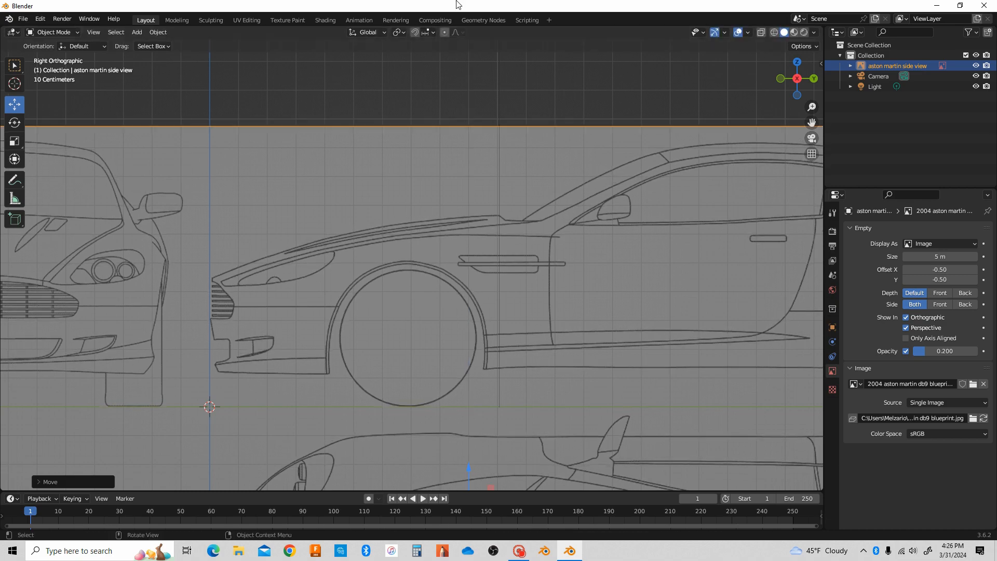
middle_click_drag(430, 261, 307, 314, "ctrl")
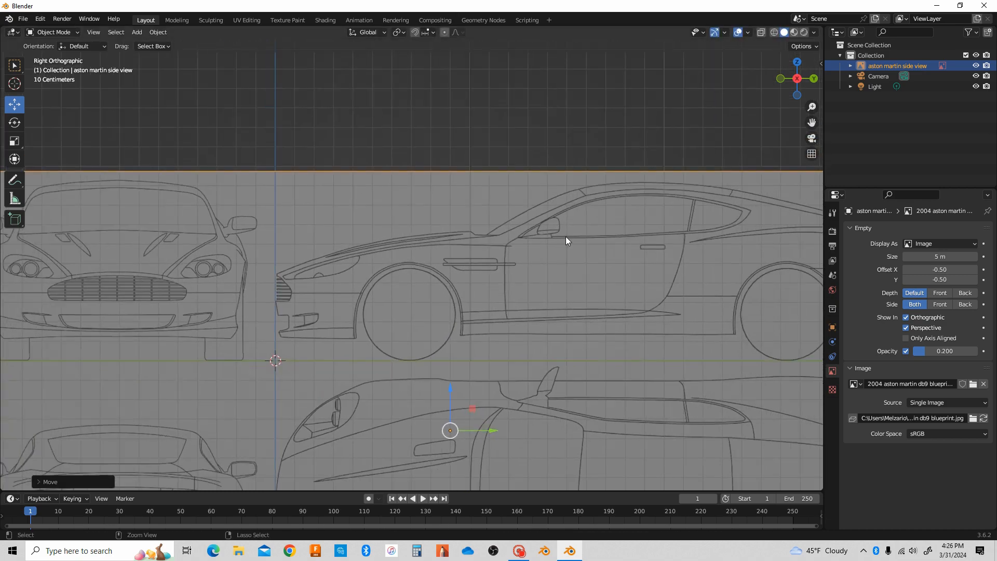
middle_click_drag(565, 236, 400, 268, "ctrl")
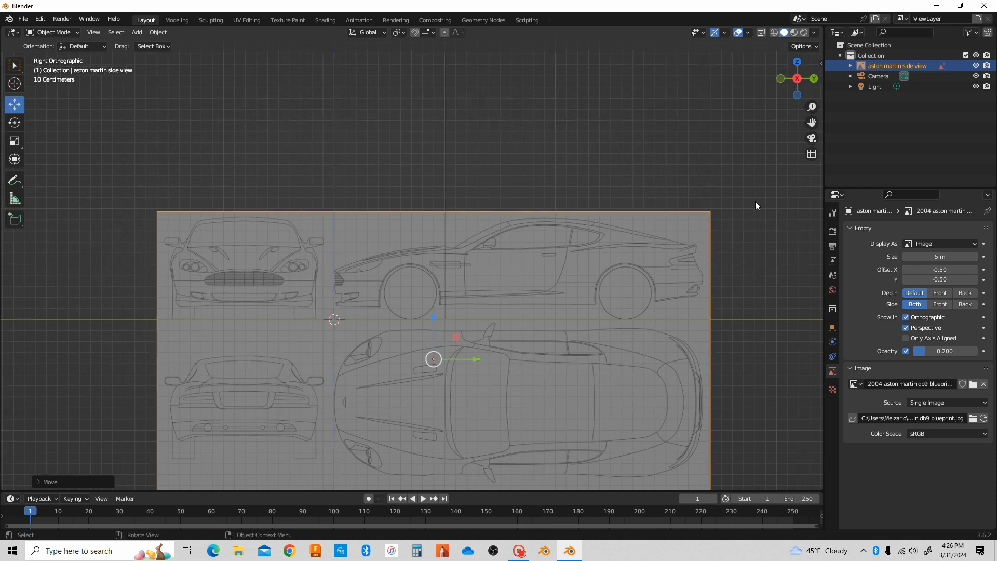
right_click(950, 67)
- Add "2004 aston martin db9 blueprint.jpg" as a second reference image aligned to the top view
left_click(799, 62)
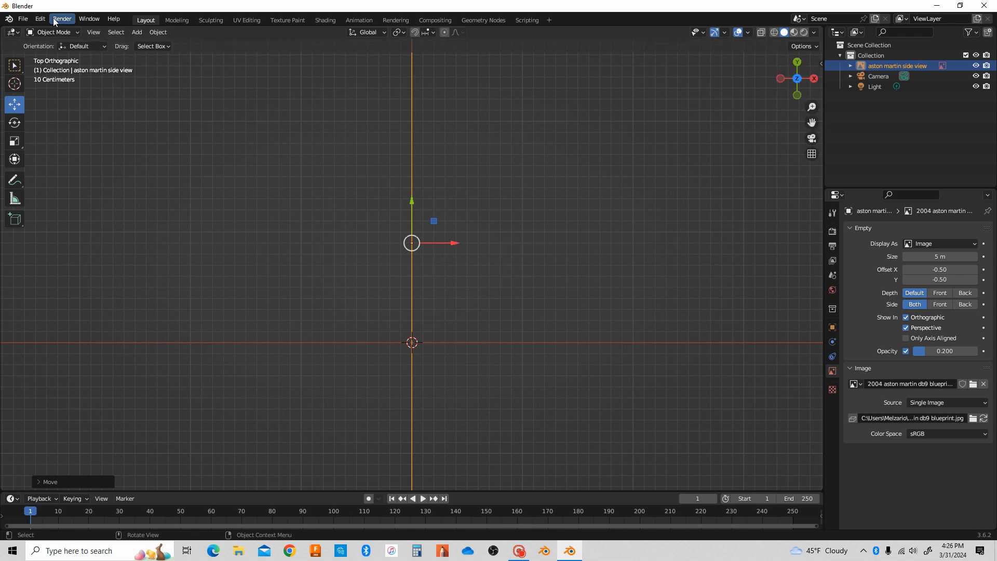
left_click(139, 32)
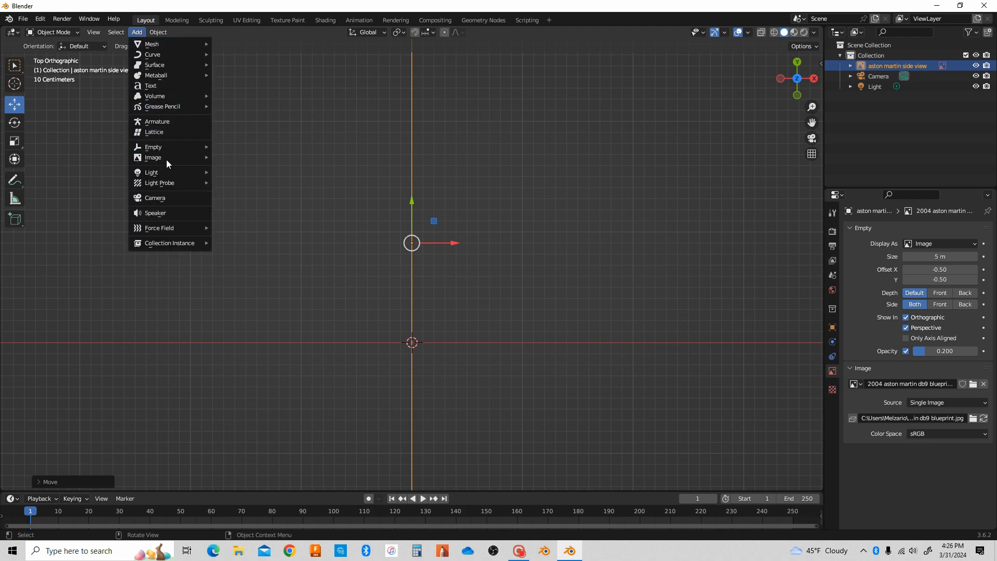
mouse_move(166, 161)
left_click(236, 156)
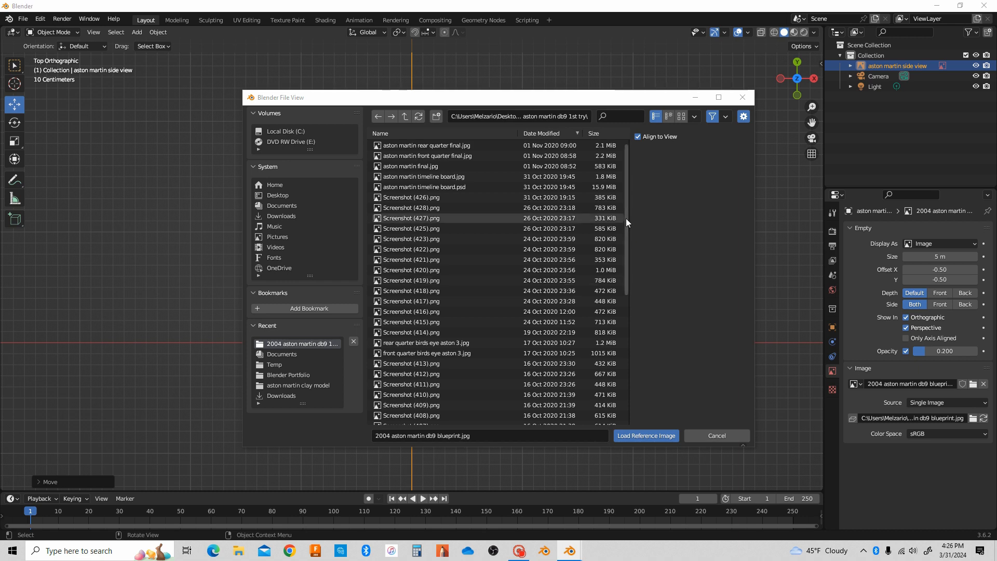
left_click_drag(625, 218, 637, 369)
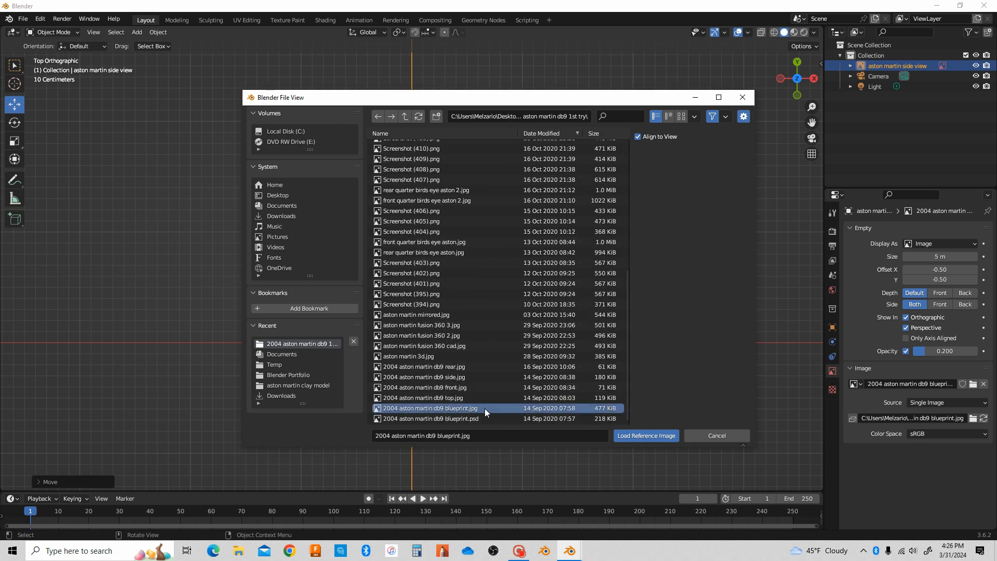
left_click(644, 439)
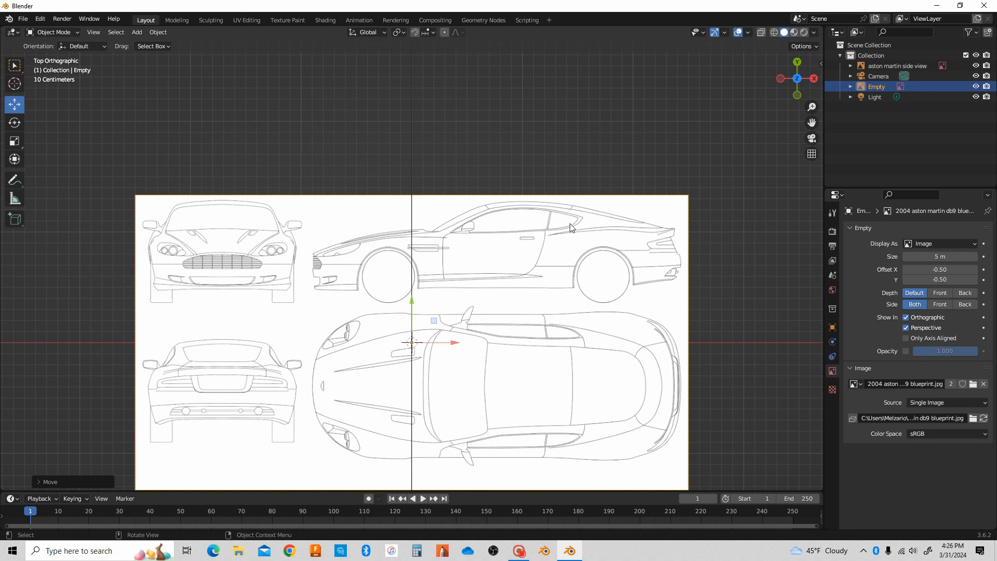
- Rotate the new top-view blueprint 90° about the Z axis
middle_click_drag(590, 224, 583, 314, "shift")
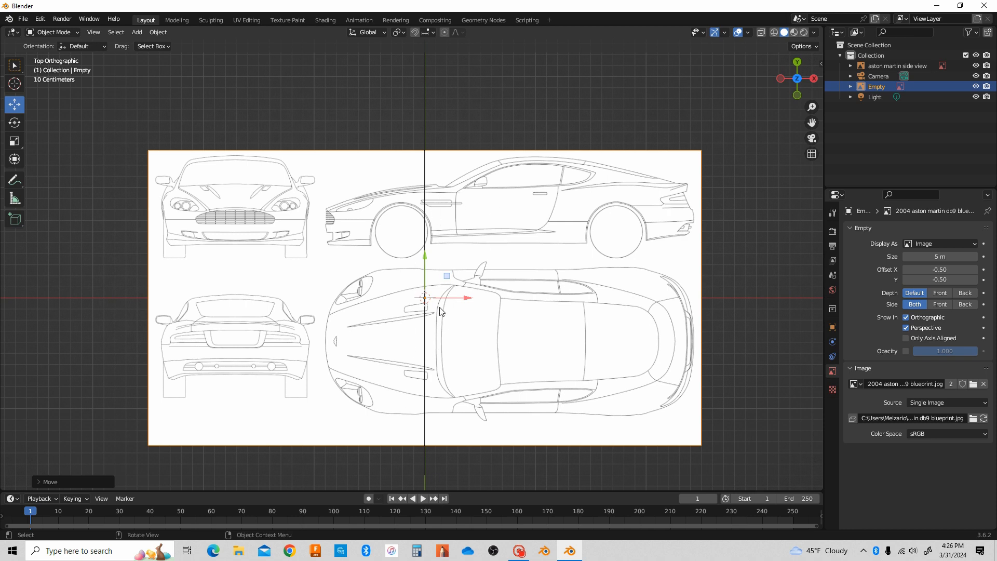
left_click(16, 127)
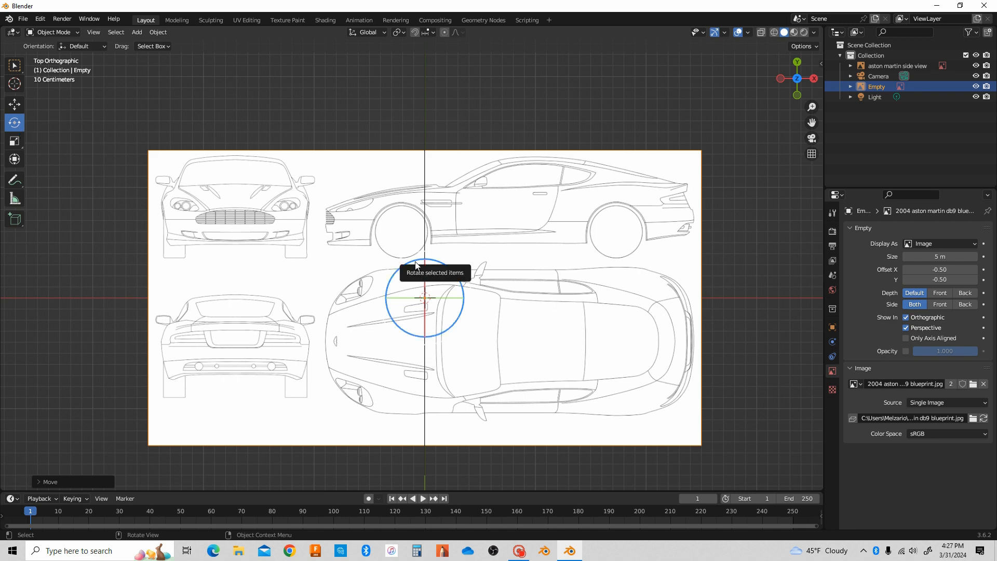
mouse_move(415, 265)
left_mouse_down()
mouse_move(391, 269)
mouse_move(415, 264)
mouse_move(400, 269)
left_mouse_up()
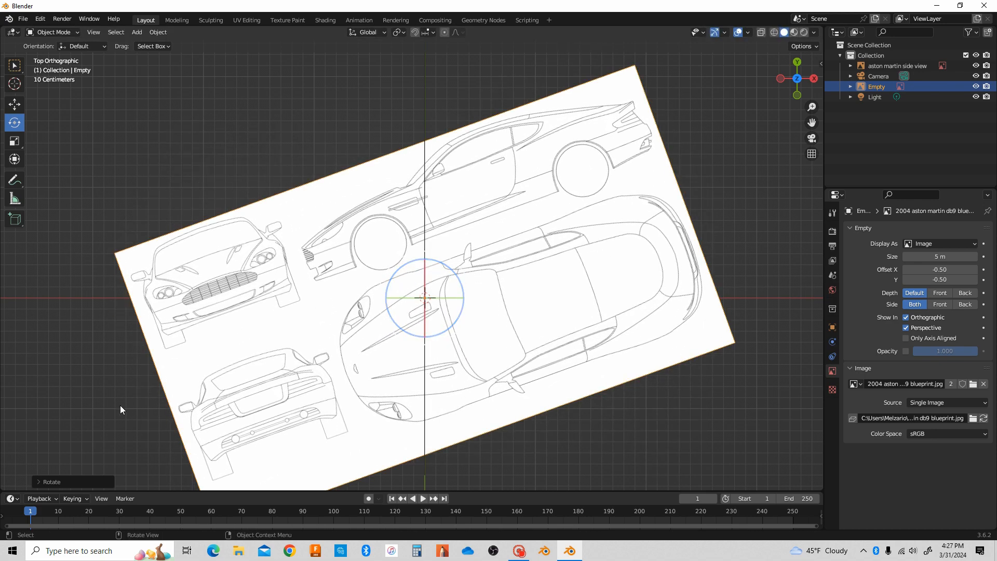
left_click(39, 480)
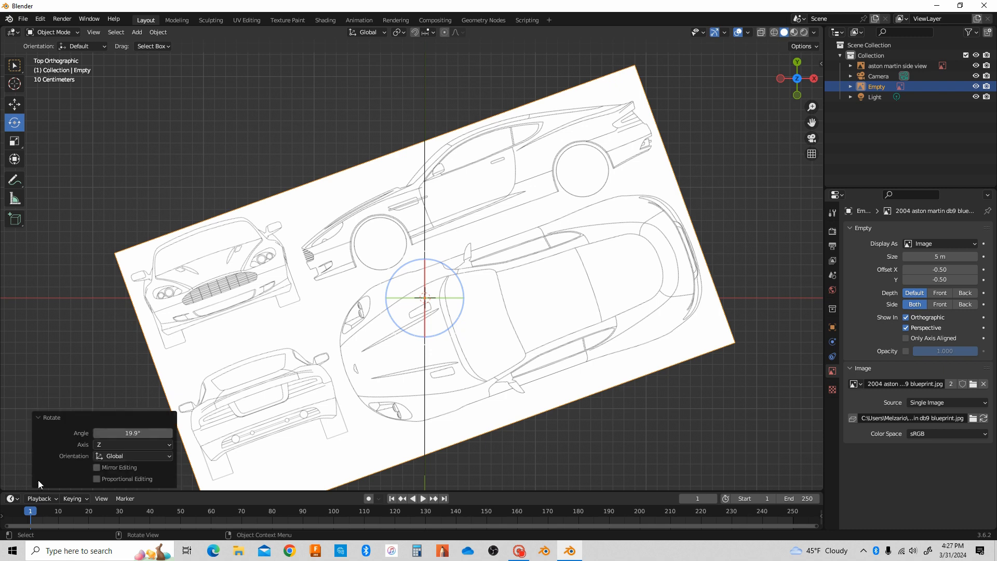
left_click(130, 434)
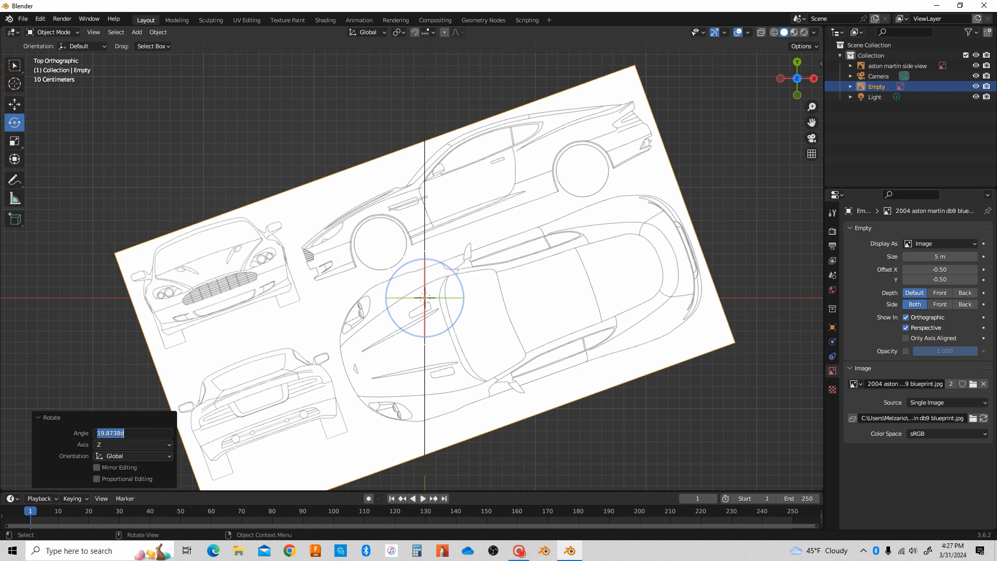
type("90")
key("Return")
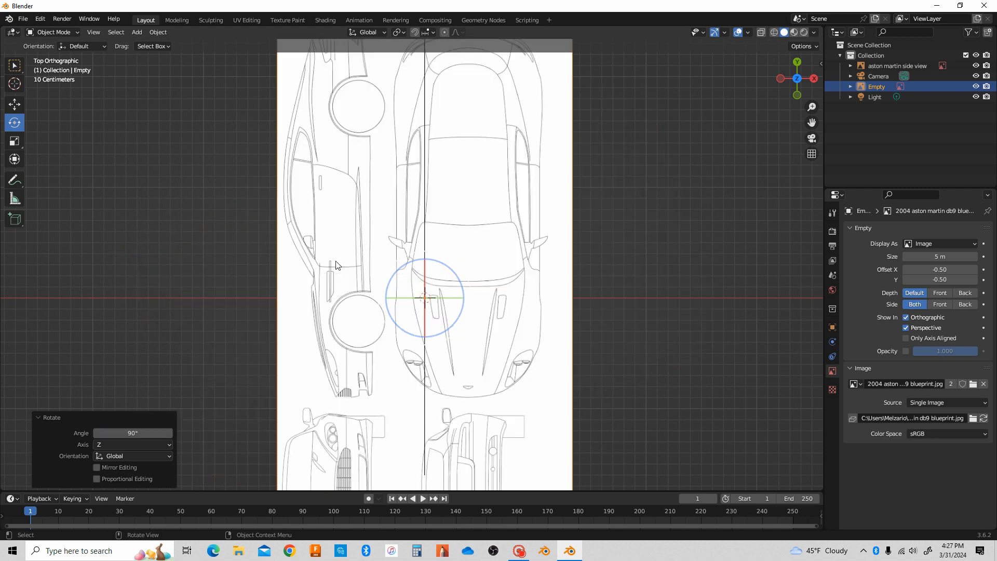
- Move the top-view blueprint along the X axis until the centreline of the top-view car lies on the Y axis
left_click(15, 105)
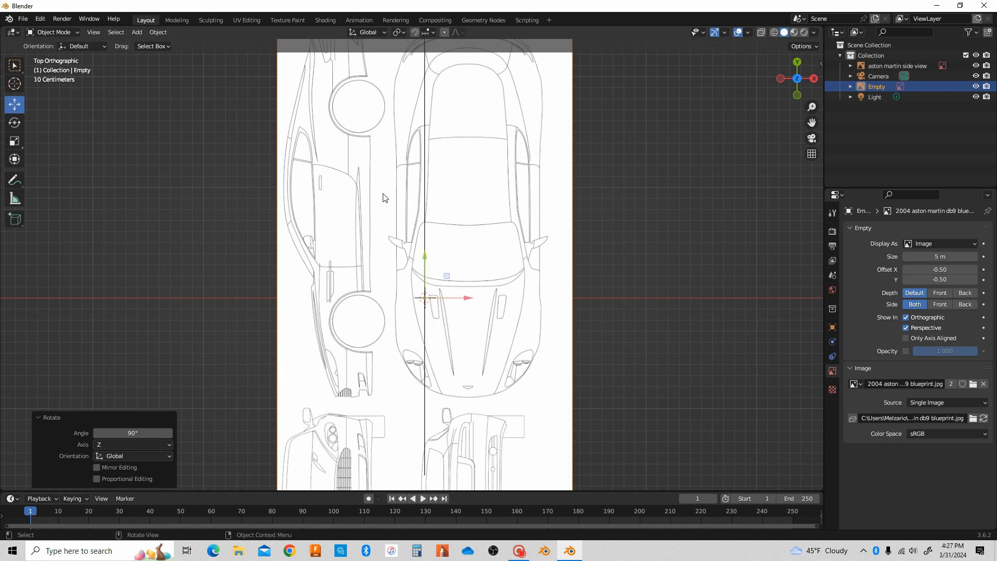
left_click_drag(469, 298, 427, 296)
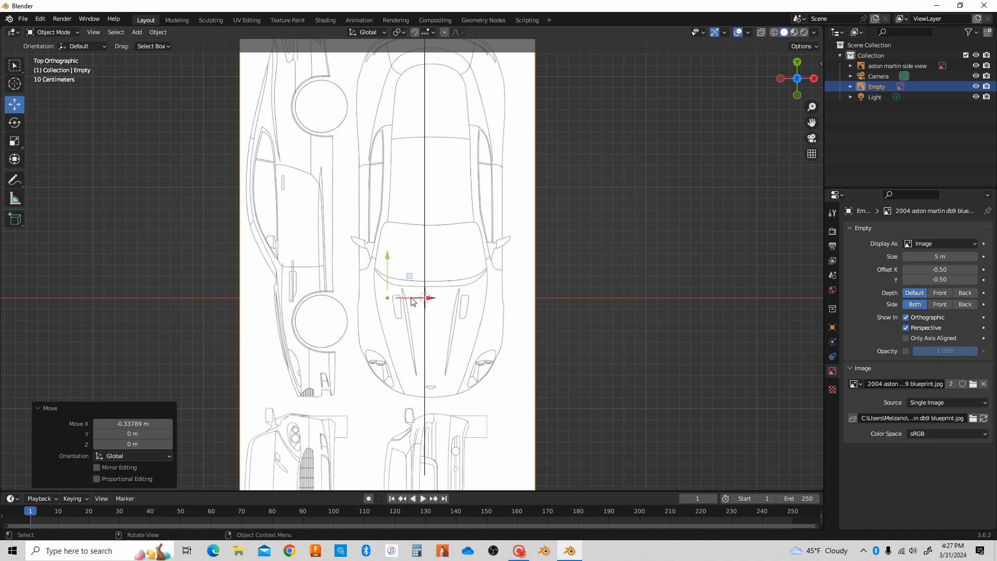
left_click_drag(414, 298, 408, 294)
scroll(416, 275, "up", 4)
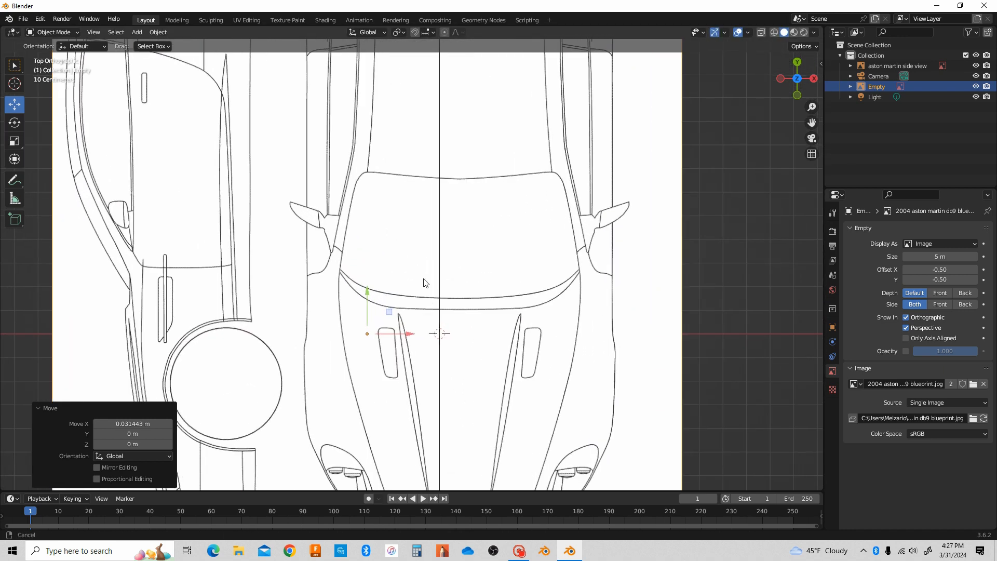
middle_click_drag(428, 325, 408, 205, "shift")
left_click_drag(391, 219, 187, 211)
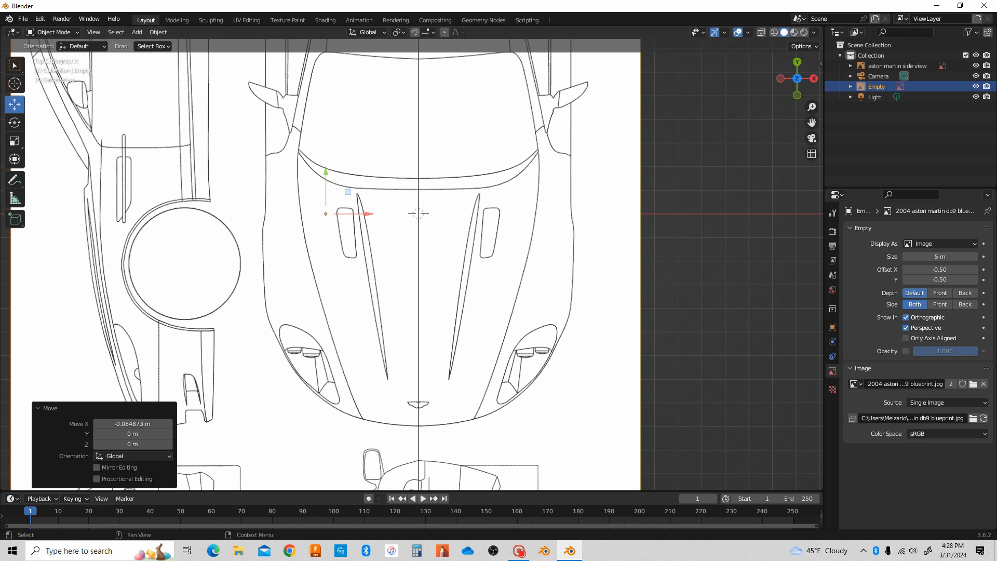
- Enable opacity for the top-view blueprint image and set it to 0.2
left_click(905, 351)
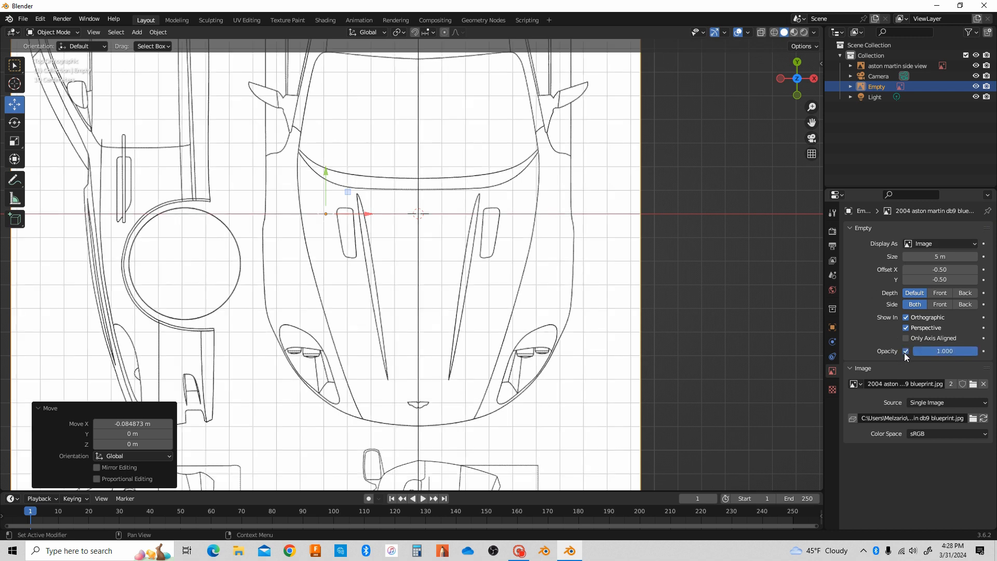
left_click(945, 352)
key("BackSpace")
key("Return")
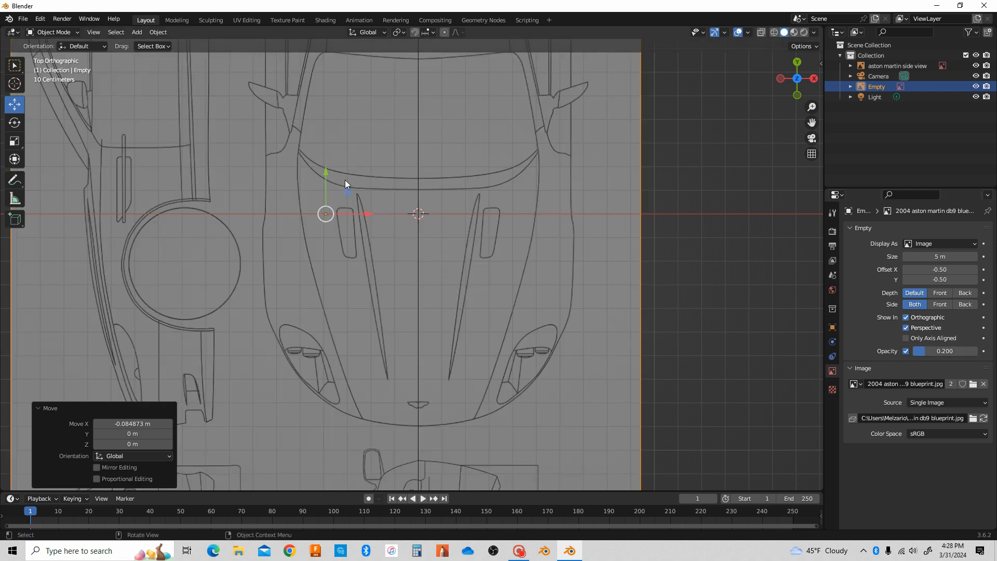
- Move the top-view blueprint along the Y axis until the car's nose touches the X axis, and fine-tune its centring along X
left_click_drag(323, 170, 325, 402)
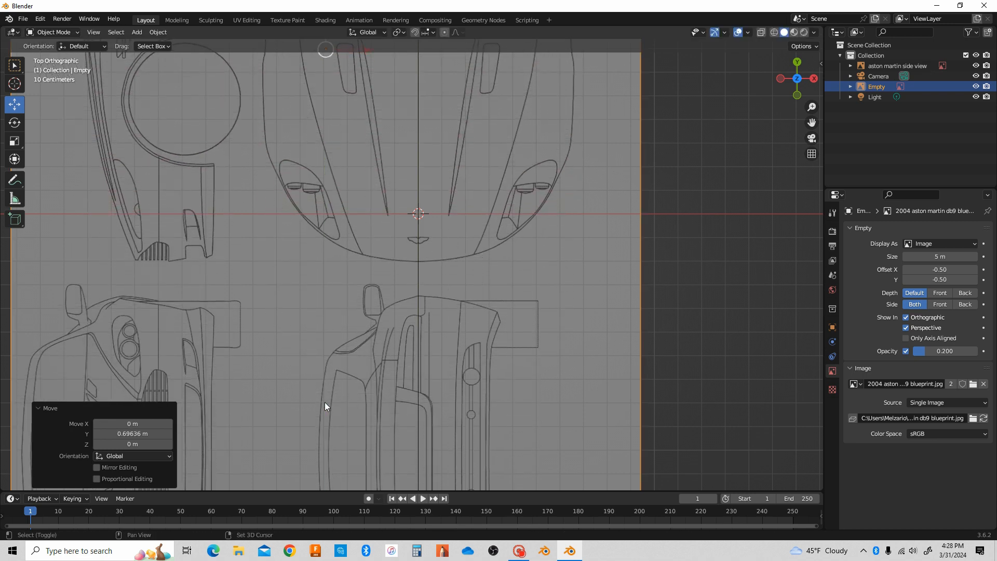
middle_click_drag(418, 275, 389, 451, "shift")
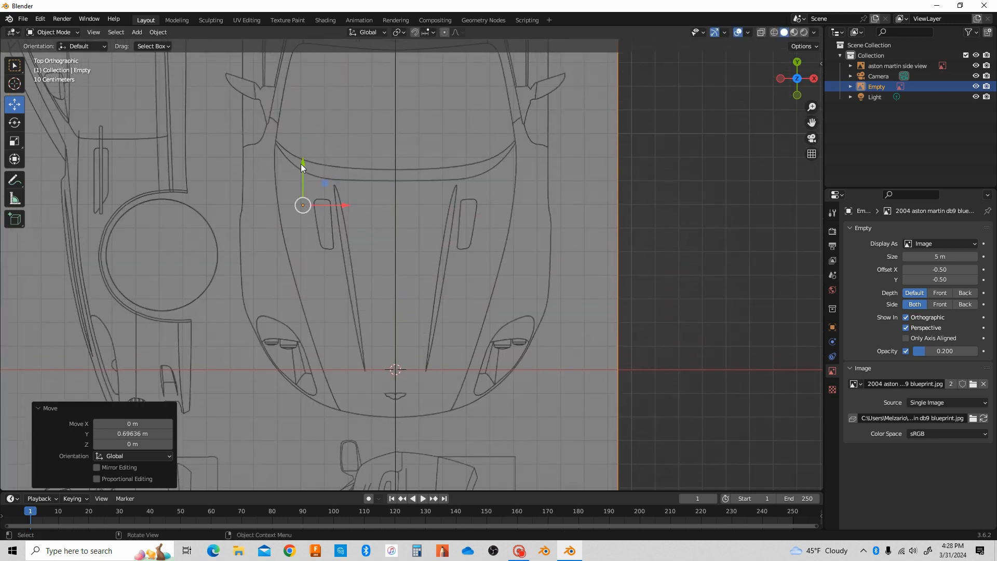
left_click_drag(301, 163, 300, 93)
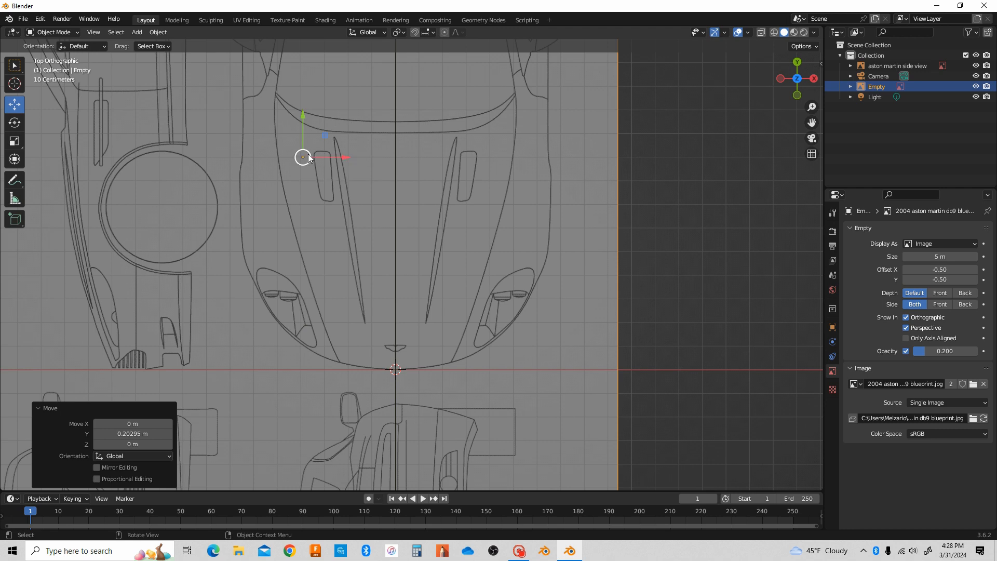
mouse_move(309, 159)
left_mouse_down()
mouse_move(328, 145)
mouse_move(326, 167)
mouse_move(312, 155)
left_mouse_up()
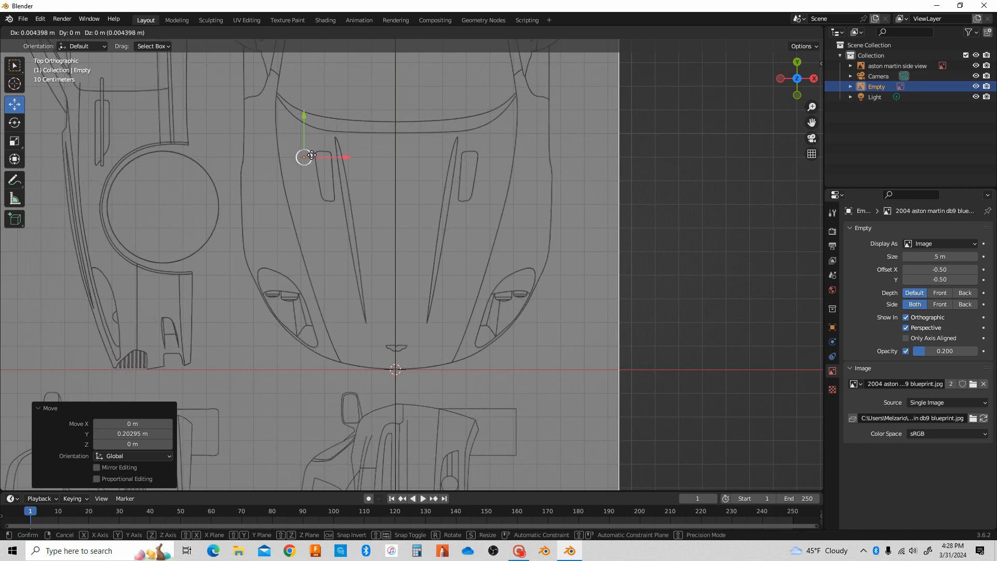
left_click(311, 155)
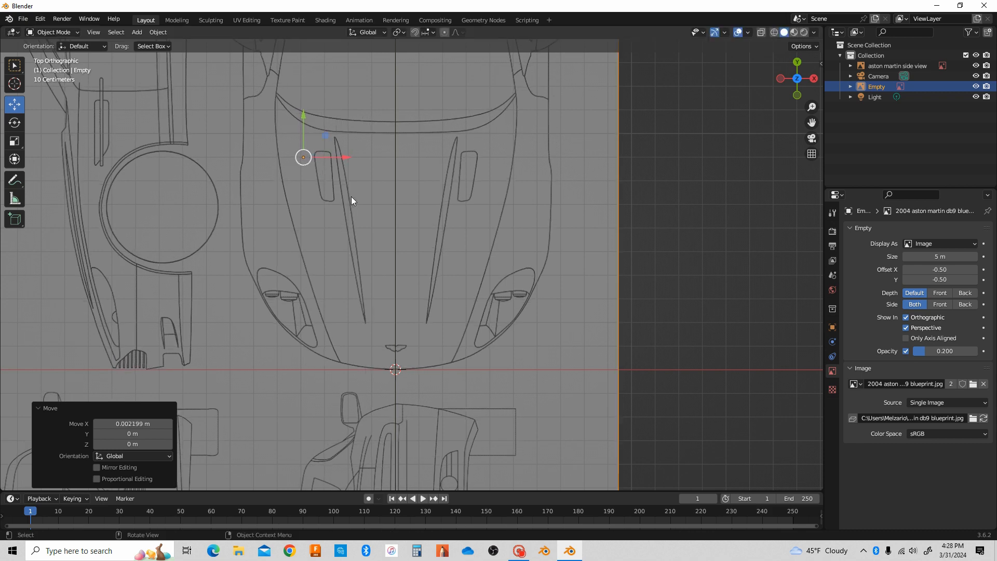
left_click_drag(350, 154, 343, 160)
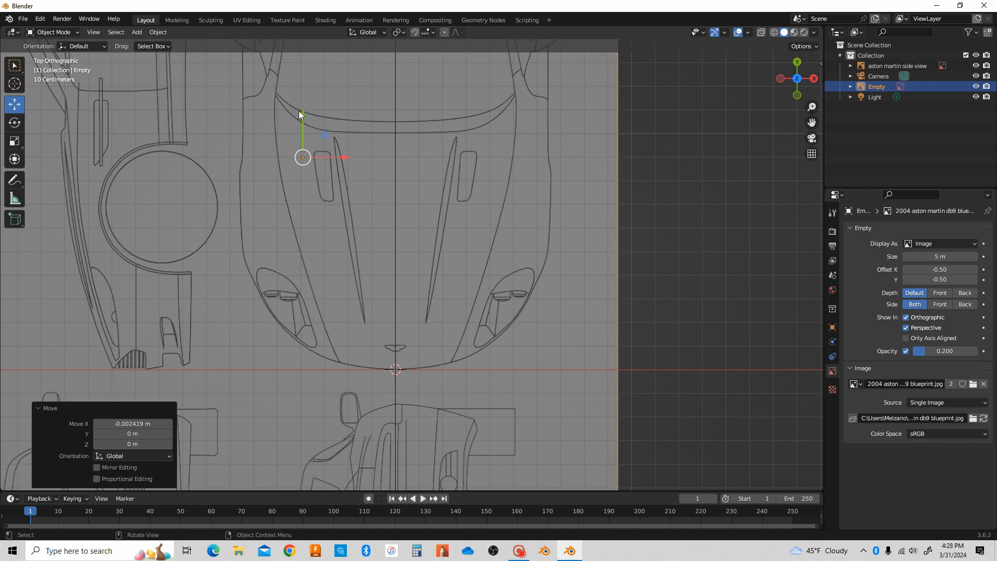
left_click_drag(299, 113, 294, 162)
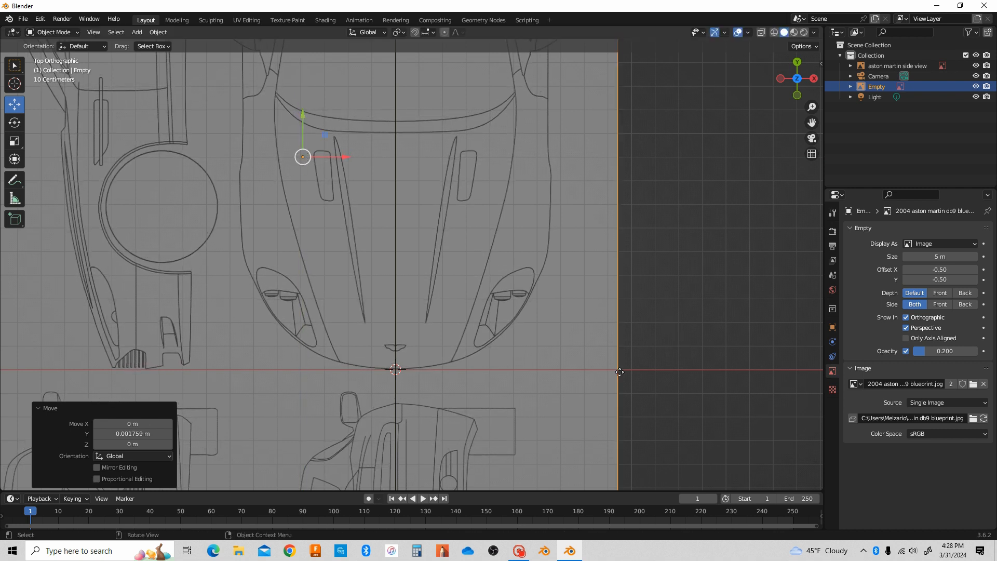
- Raise the top-view blueprint along the Z axis until it sits just above the upper edge of the side-view blueprint
middle_click_drag(579, 376, 534, 260)
left_click_drag(527, 257, 525, 114)
middle_click_drag(495, 310, 439, 378)
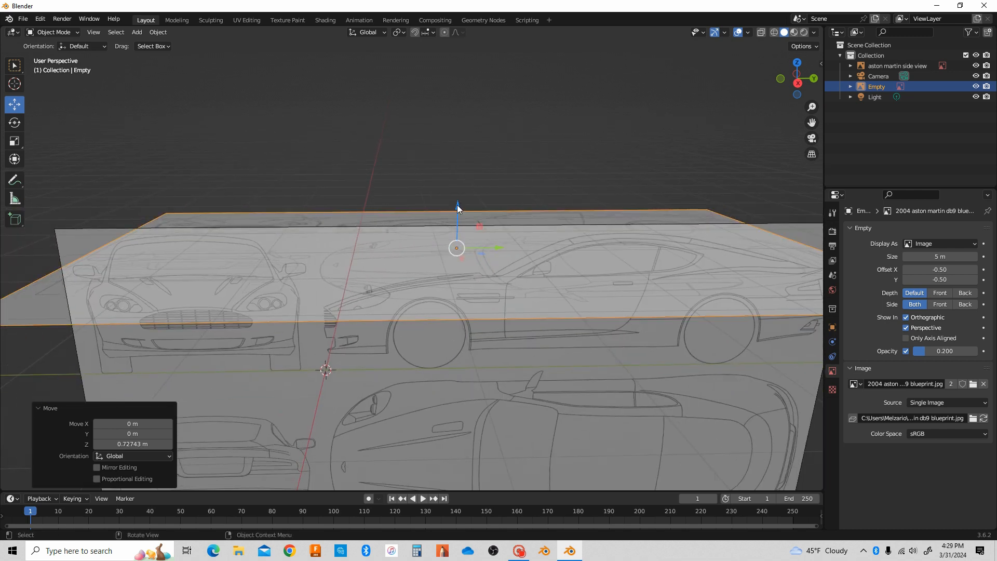
left_click_drag(457, 205, 466, 271)
middle_click_drag(467, 271, 453, 280)
left_click_drag(470, 170, 471, 190)
middle_click_drag(470, 190, 321, 197)
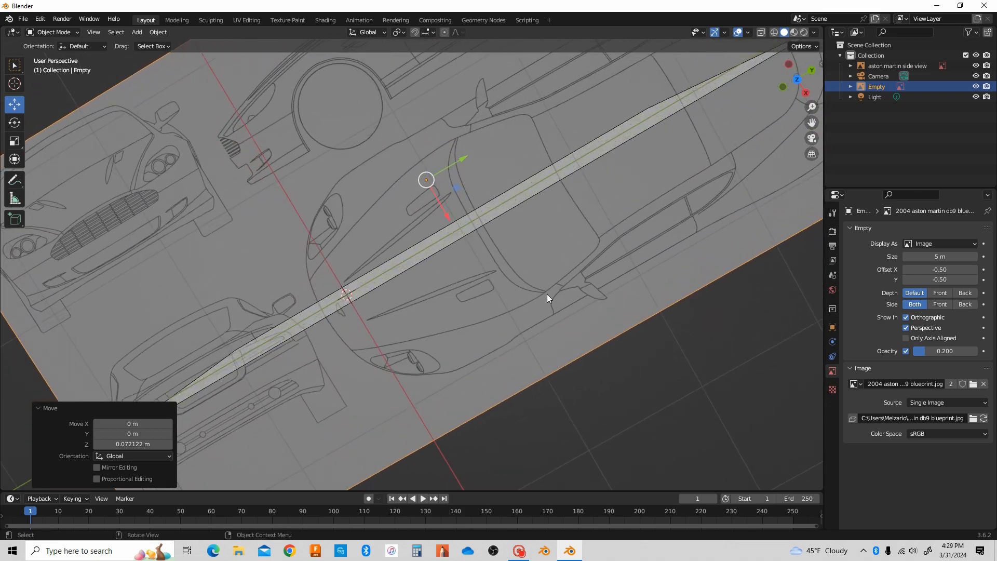
middle_click_drag(547, 294, 377, 238)
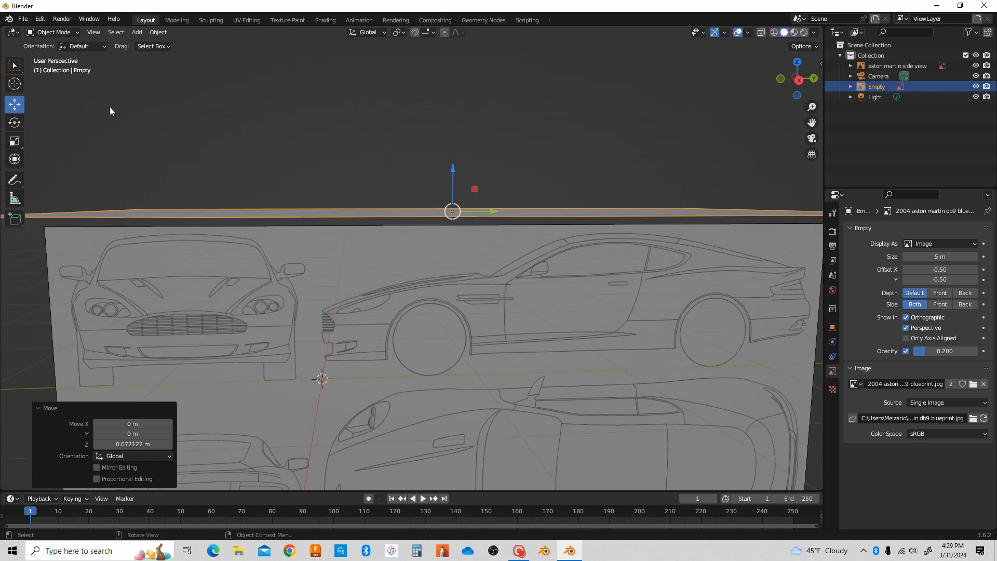
- Move the side-view blueprint along the X axis until it stands clear, just outside the long edge of the top-view blueprint
left_click(402, 267)
middle_click_drag(539, 307, 481, 349)
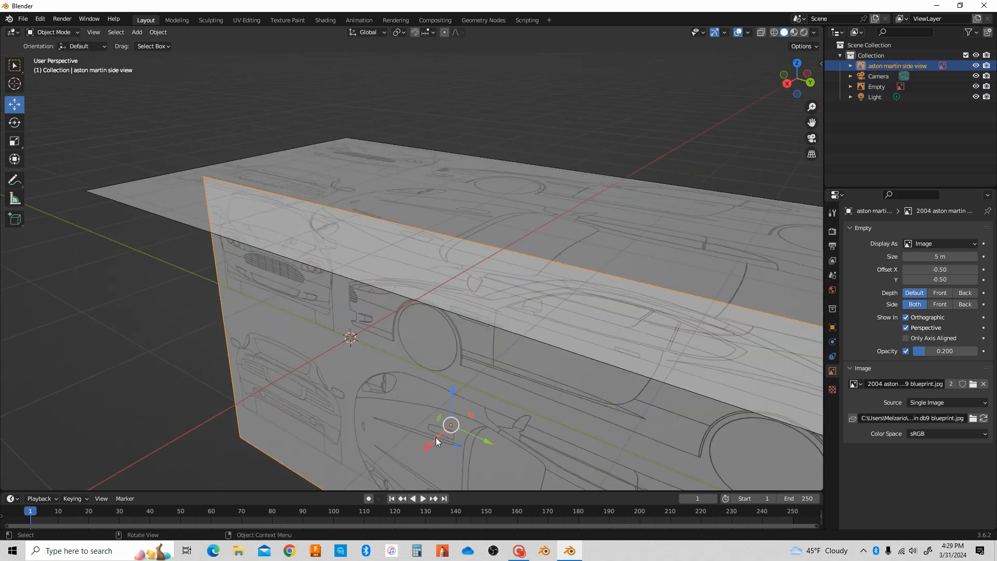
left_click_drag(427, 446, 395, 472)
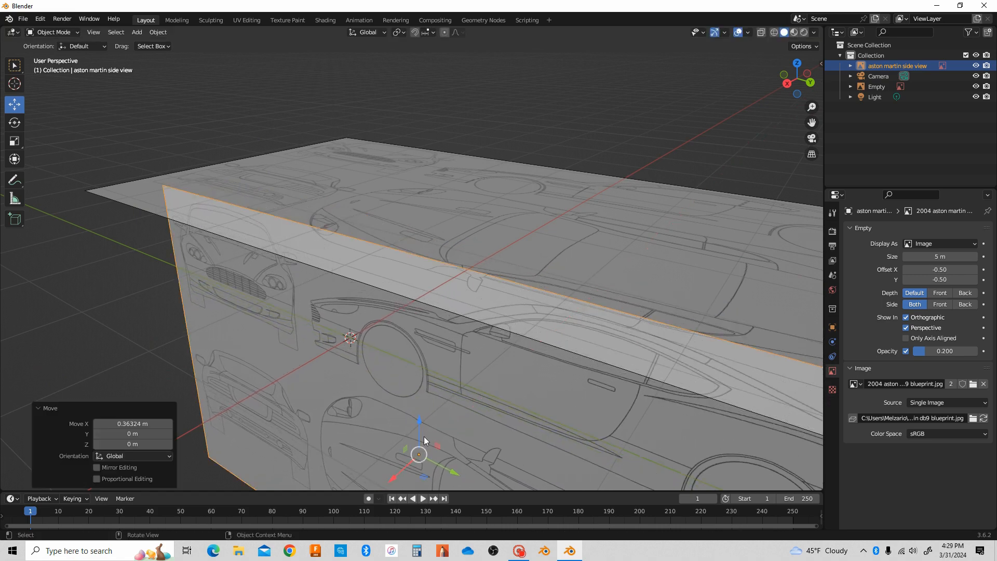
middle_click_drag(424, 436, 358, 491, "ctrl")
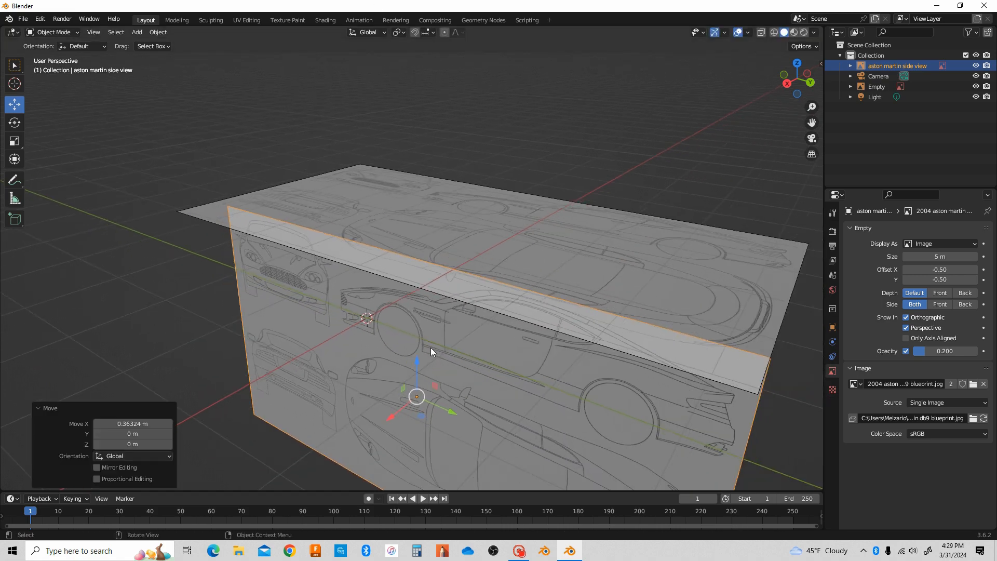
middle_click_drag(431, 348, 398, 319)
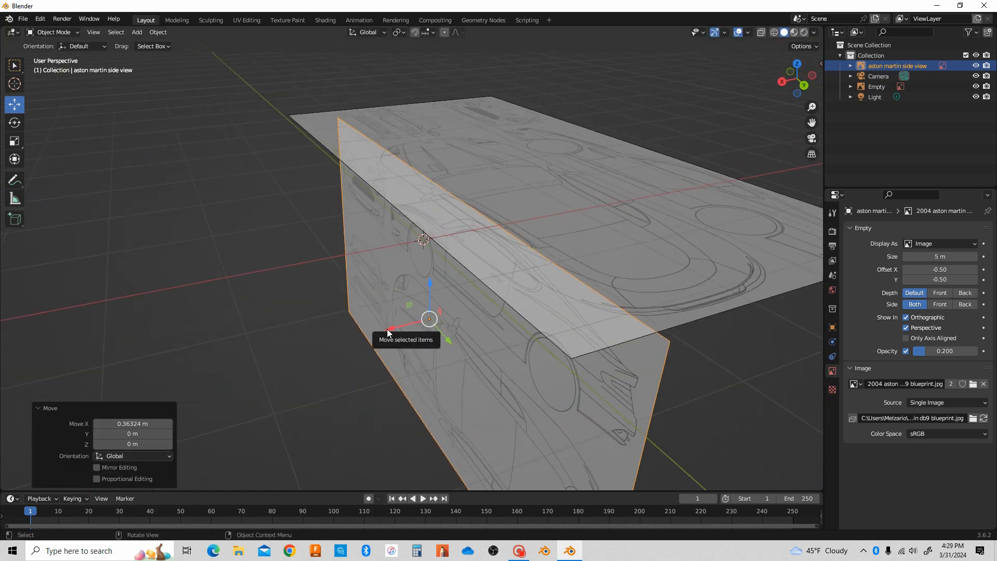
mouse_move(387, 328)
left_mouse_down()
mouse_move(329, 341)
mouse_move(401, 340)
left_mouse_up()
middle_click_drag(400, 339, 338, 325)
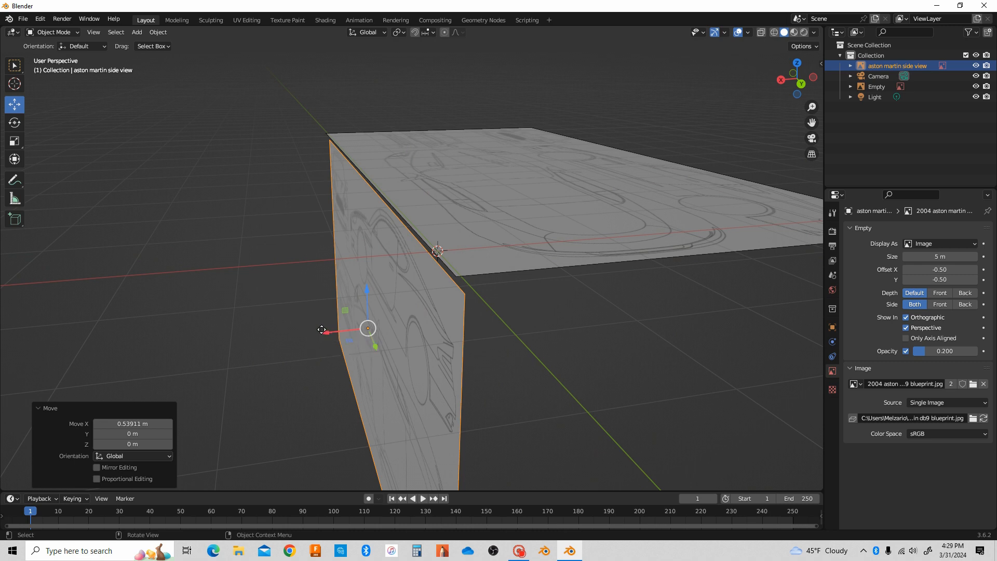
left_click(327, 334)
left_click(362, 329)
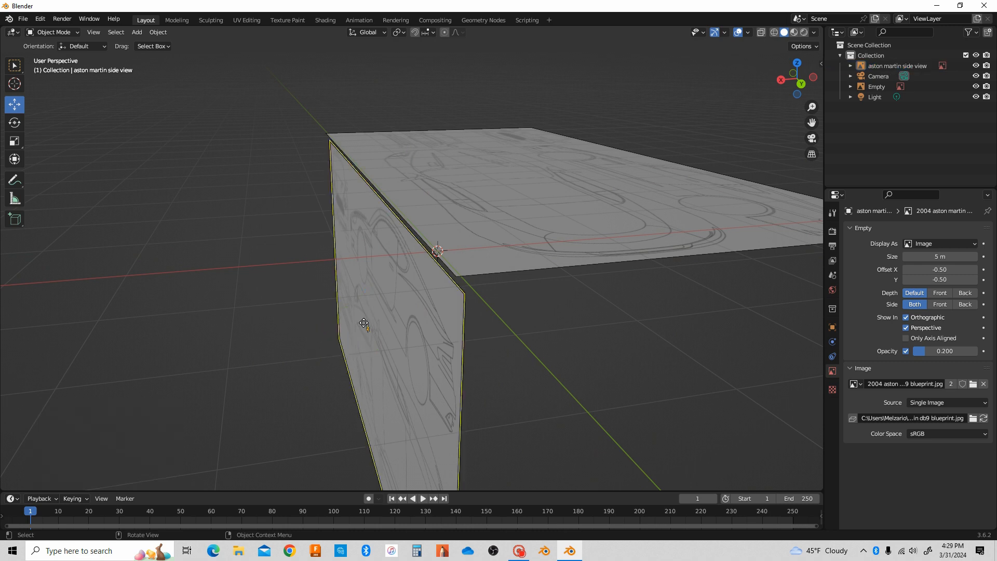
left_click_drag(325, 334, 309, 334)
mouse_move(421, 341)
middle_mouse_down()
mouse_move(410, 335)
mouse_move(426, 333)
middle_mouse_up()
middle_click_drag(325, 316, 336, 261)
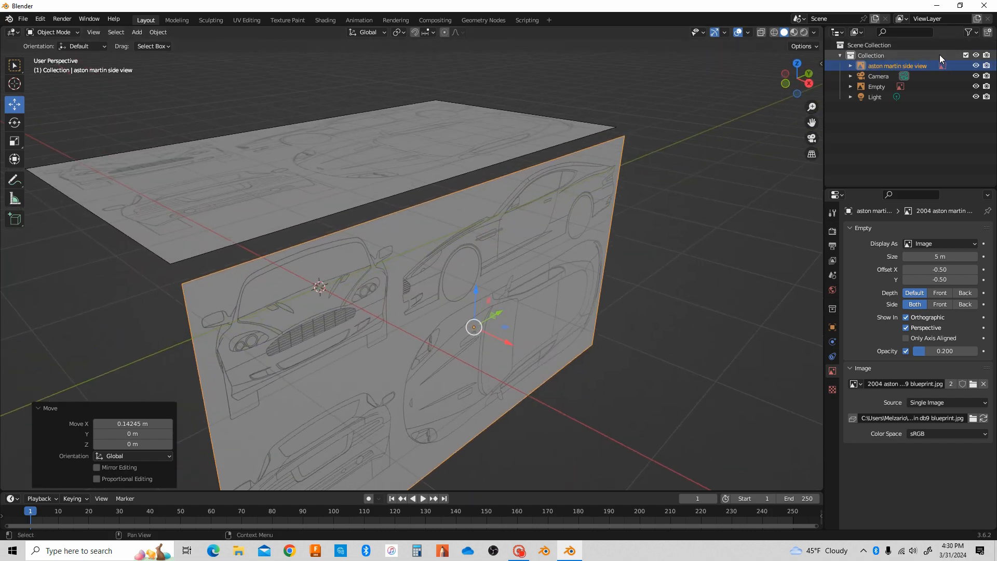
- Hide the side-view blueprint in the viewport and show it again
left_click(976, 66)
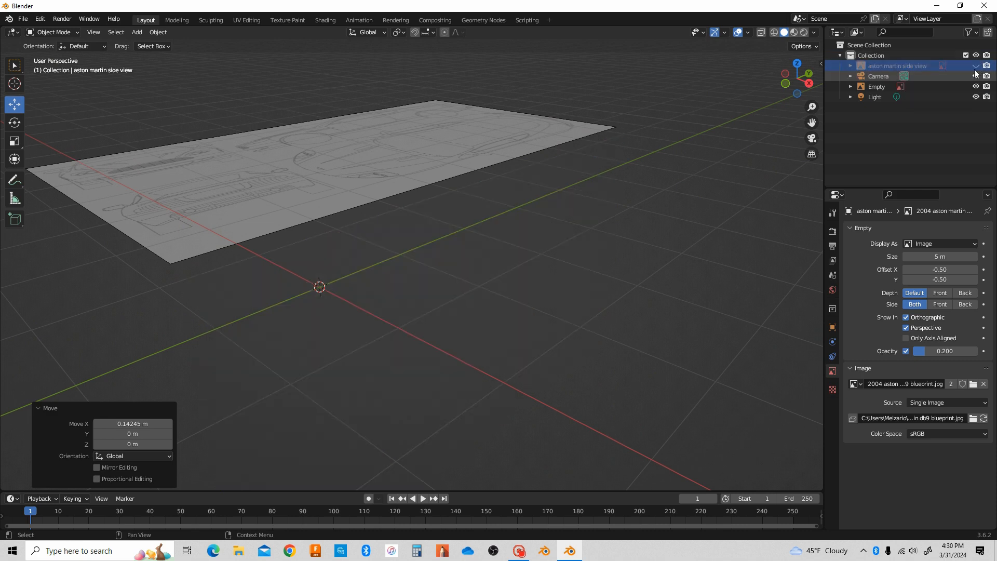
left_click(975, 67)
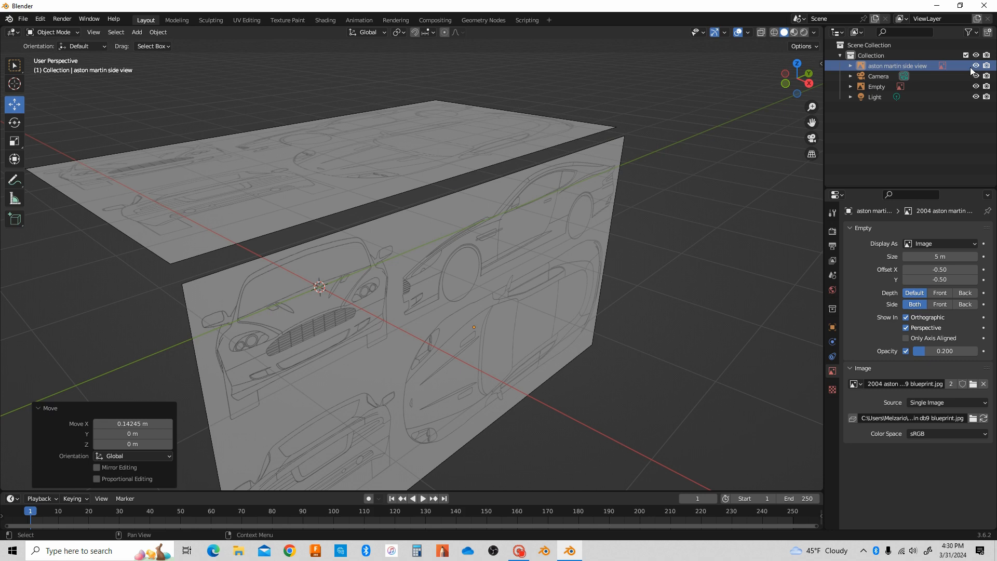
- Rename the top-view blueprint object "aston martin top view" and deselect it
left_click(875, 87)
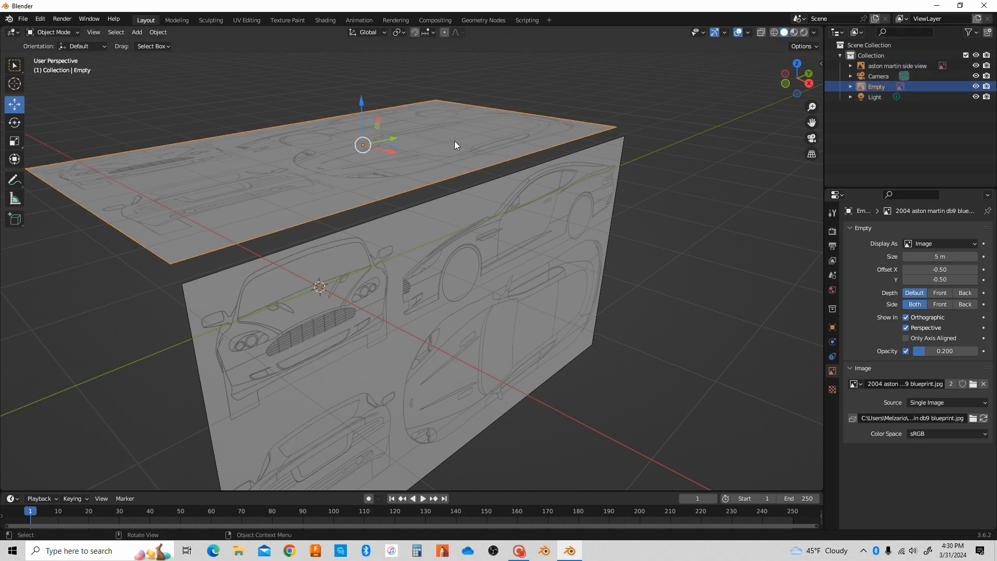
double_click(877, 85)
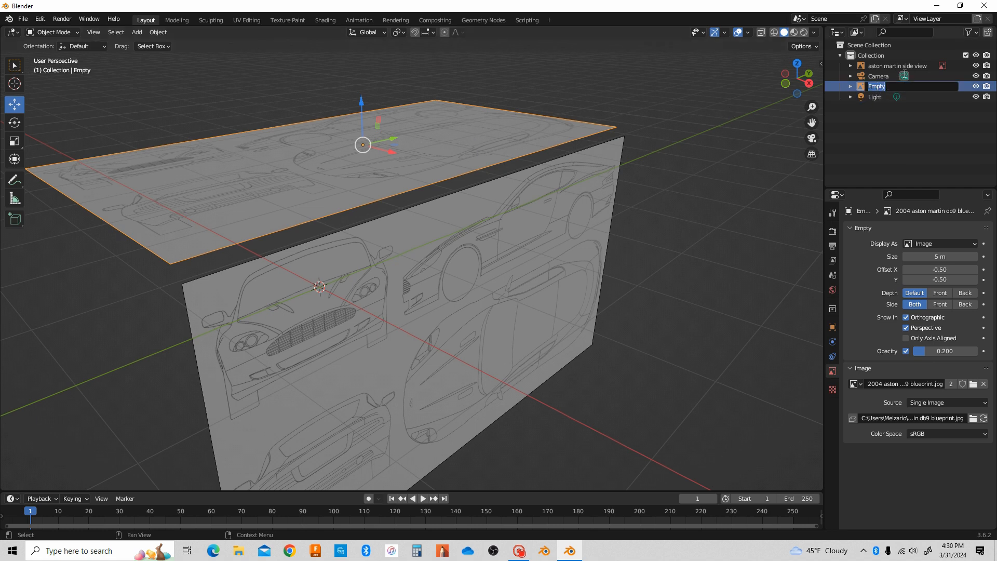
type("aston martin top view")
key("Return")
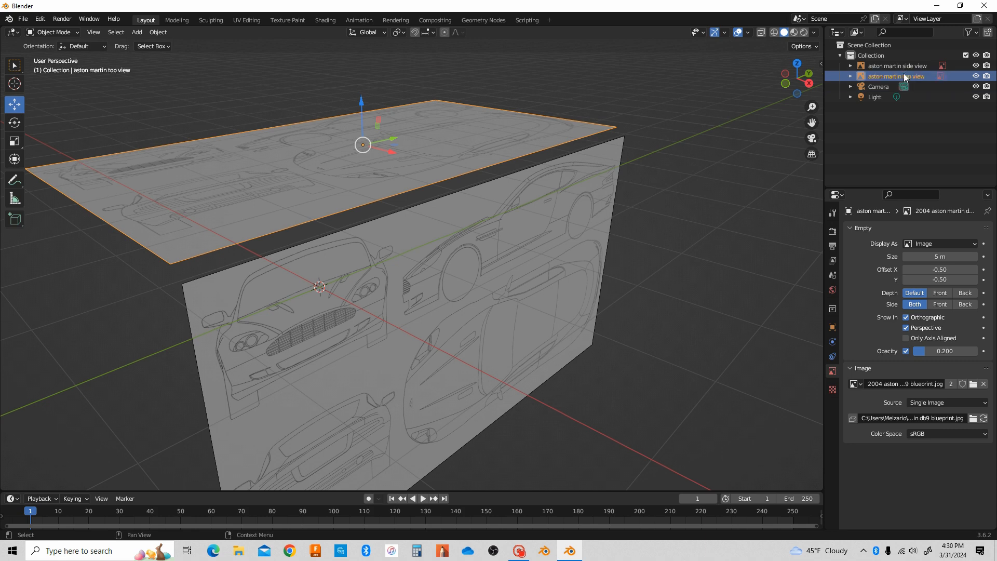
left_click(652, 183)
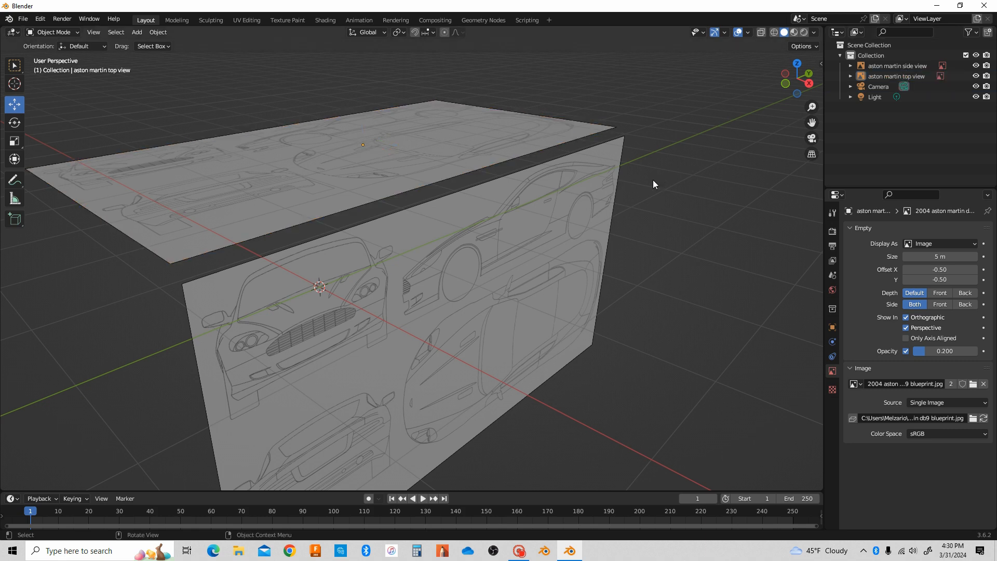
middle_click_drag(652, 210, 489, 236)
middle_click_drag(183, 313, 316, 331)
left_click(316, 331)
left_click(316, 333)
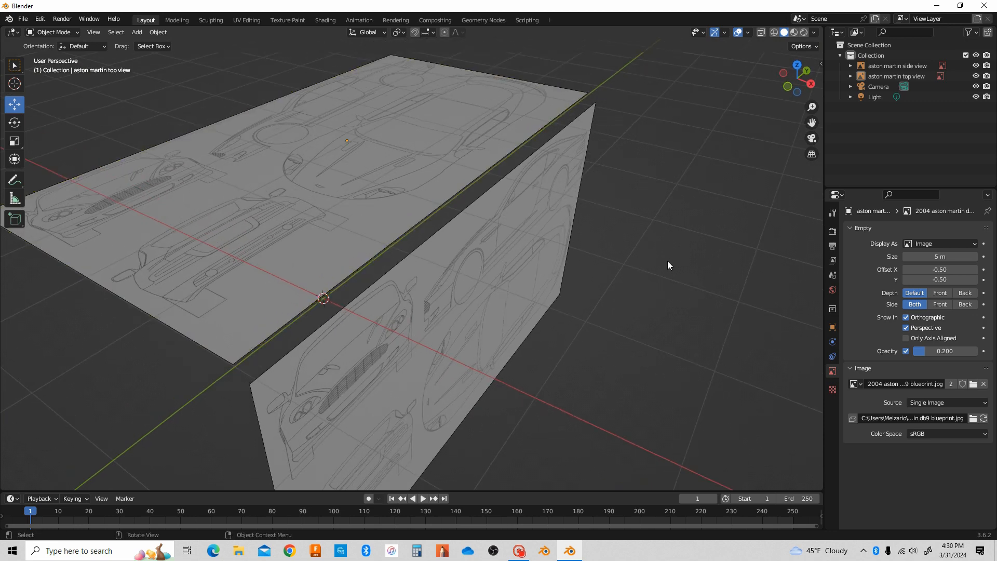
middle_click_drag(667, 260, 654, 199)
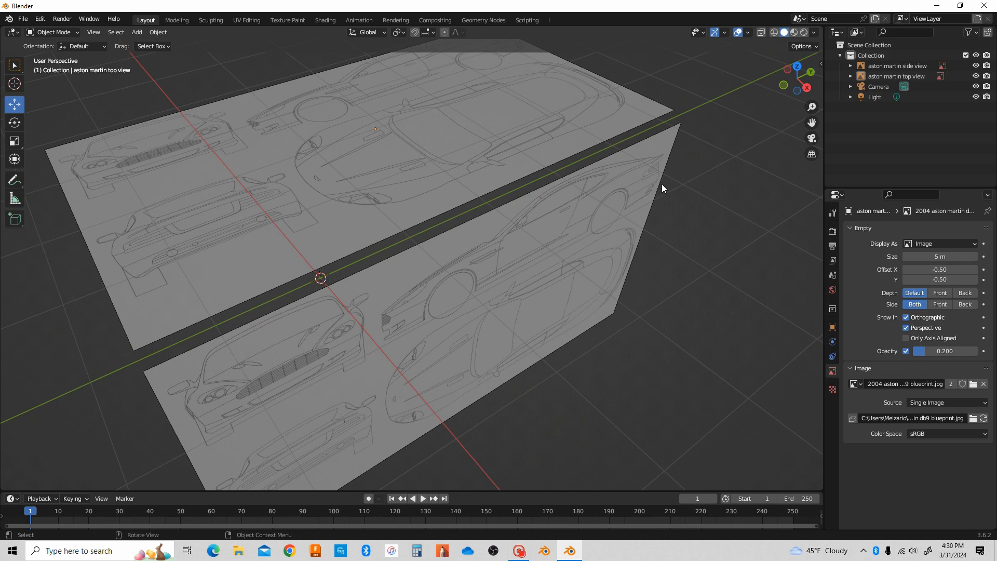
middle_click_drag(680, 182, 1, 43)
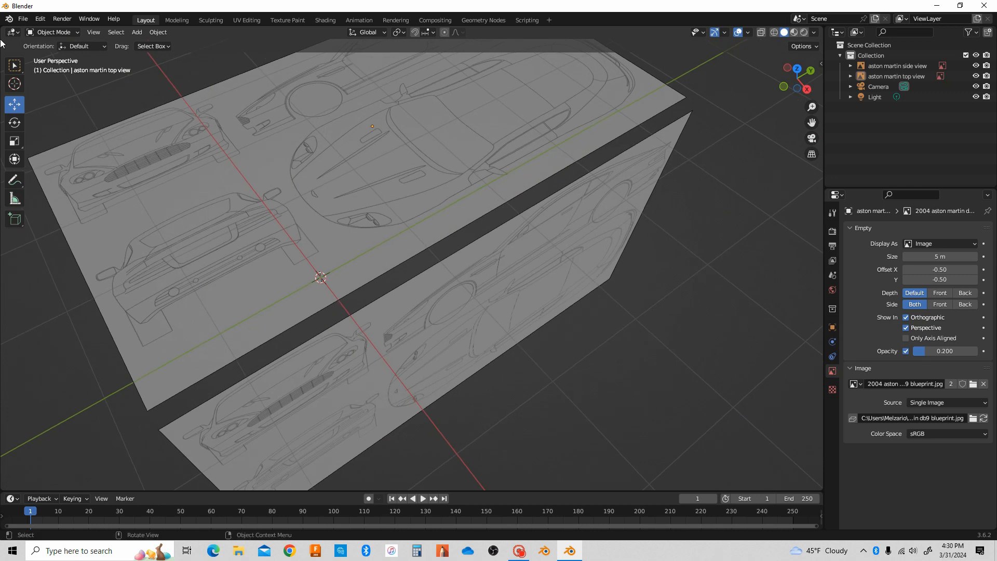
middle_click_drag(338, 209, 378, 189)
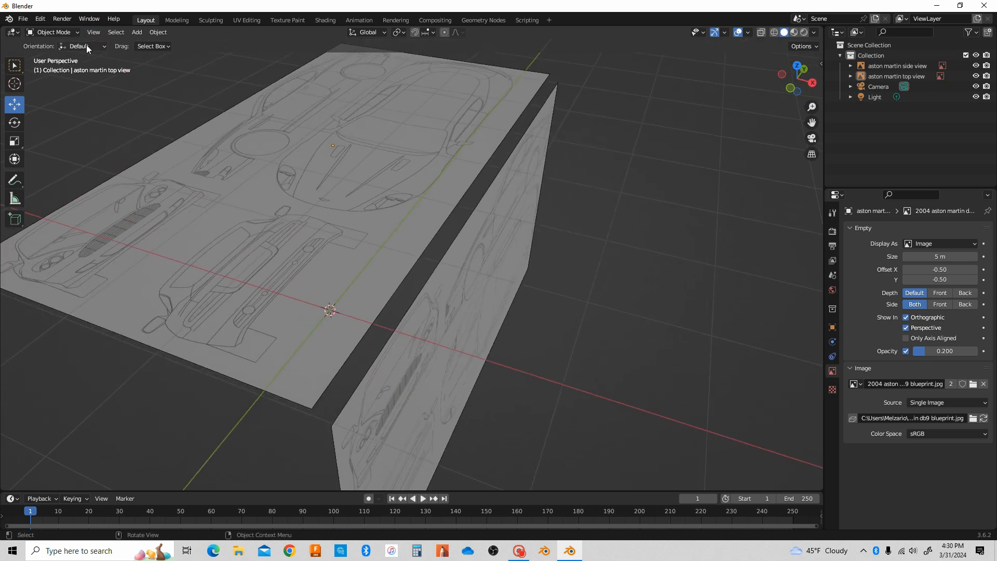
left_click(23, 23)
mouse_move(113, 19)
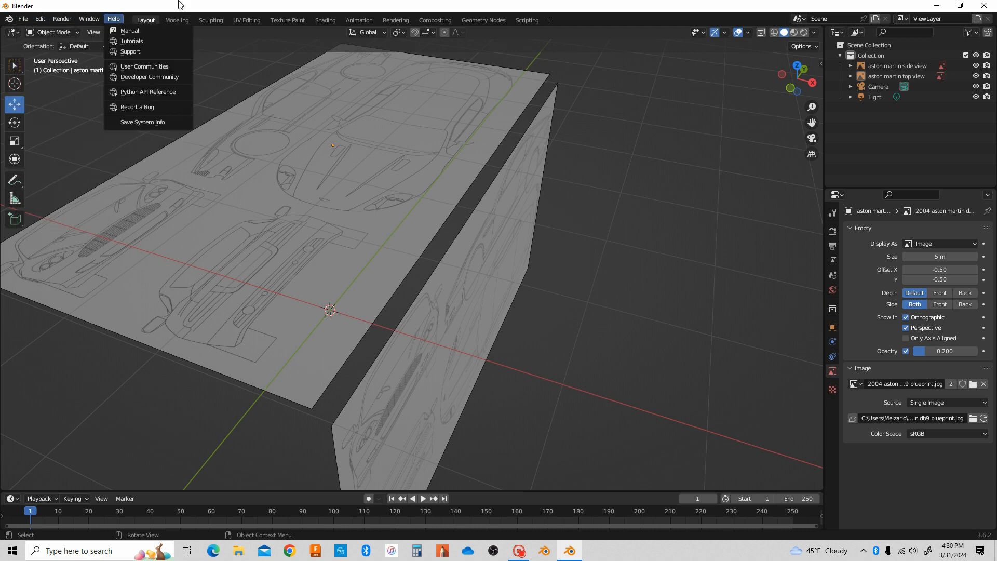
left_click(137, 32)
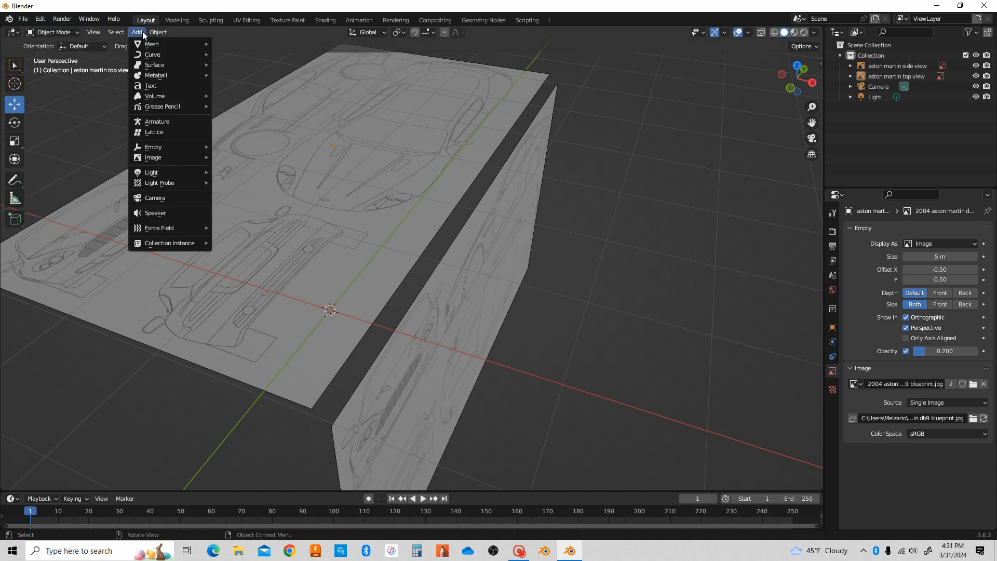
mouse_move(161, 156)
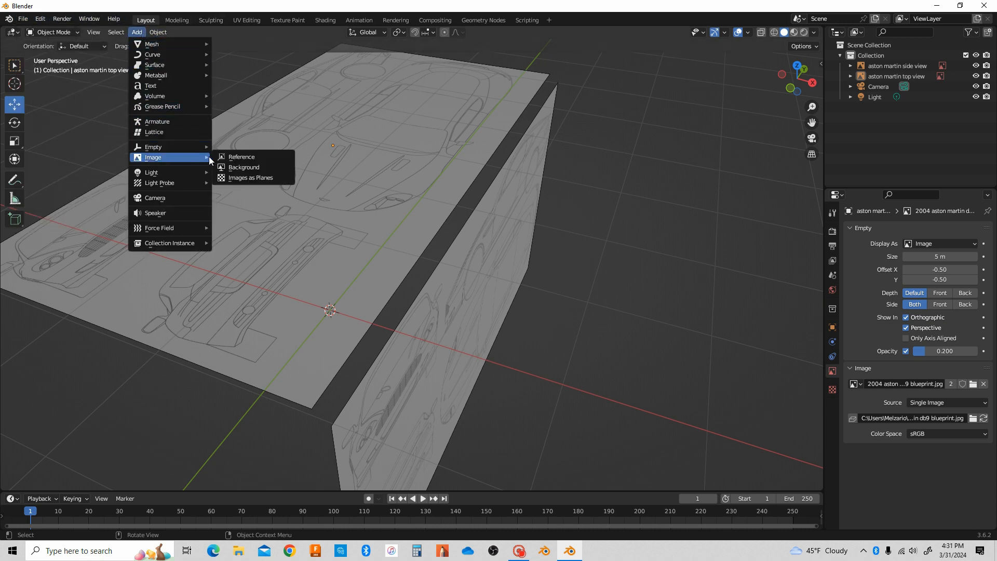
left_click(232, 161)
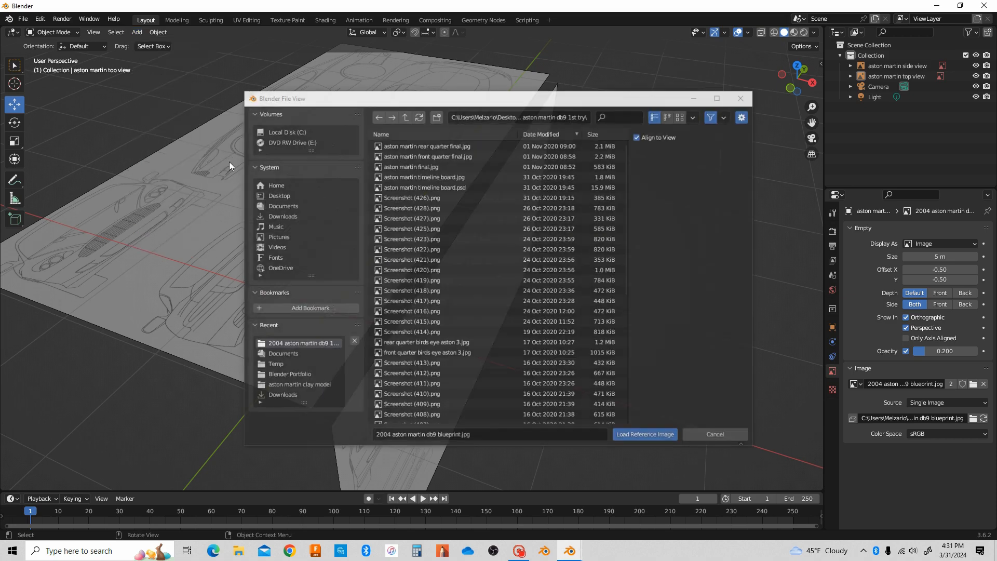
left_click(747, 97)
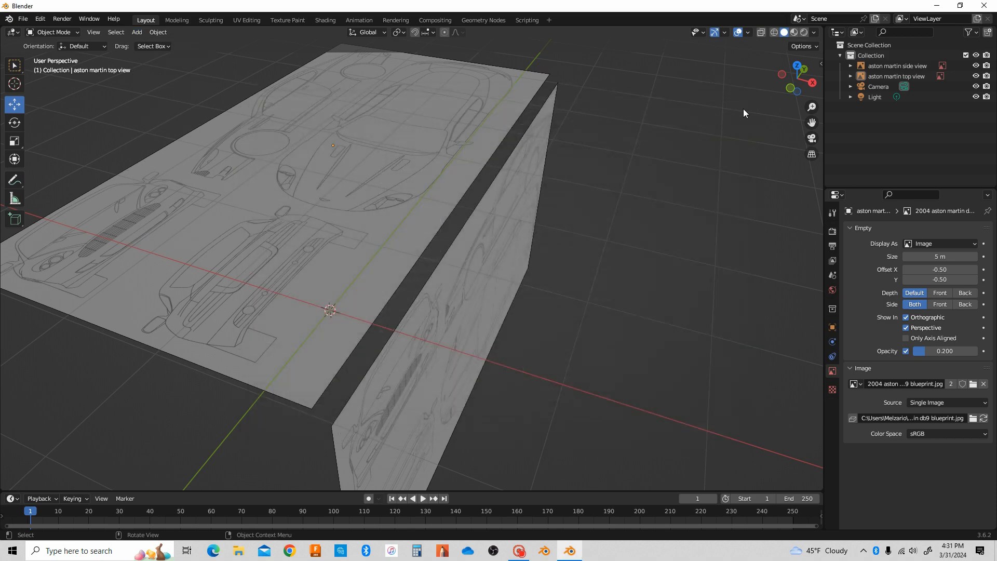
- In front orthographic view, add 2004 aston martin db9 blueprint.jpg as a reference image and set its opacity to 0.200
left_click(790, 89)
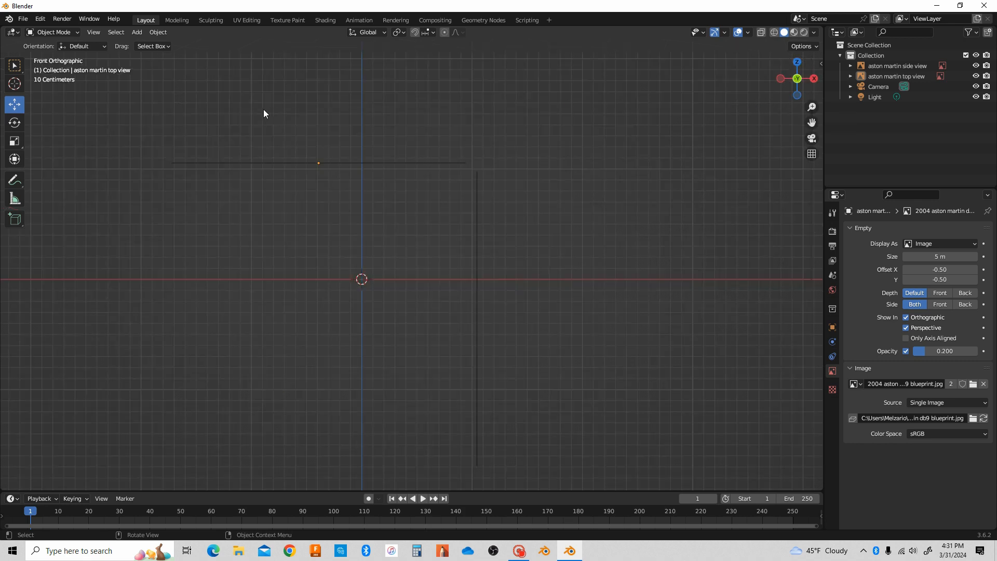
left_click(22, 22)
left_click(137, 32)
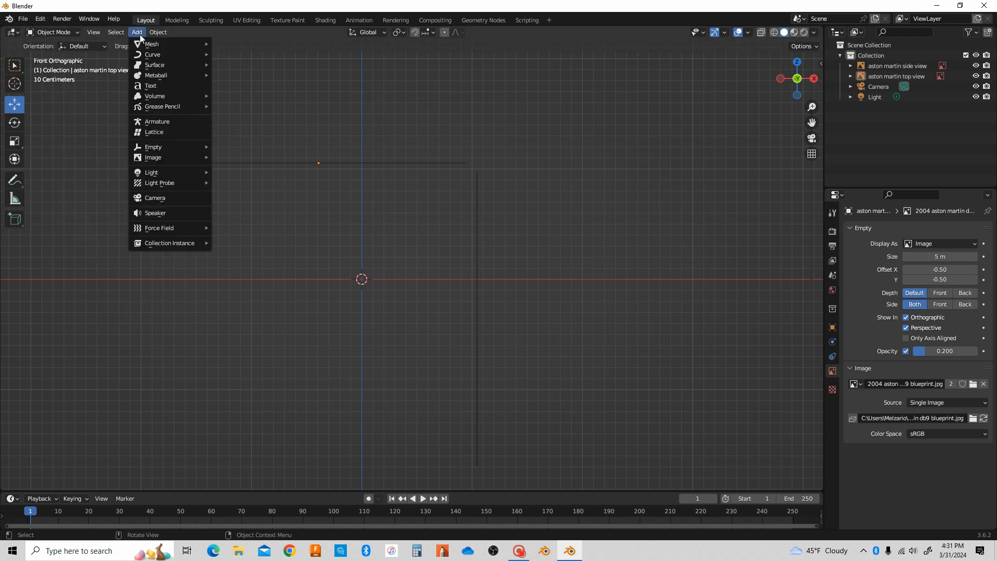
mouse_move(150, 157)
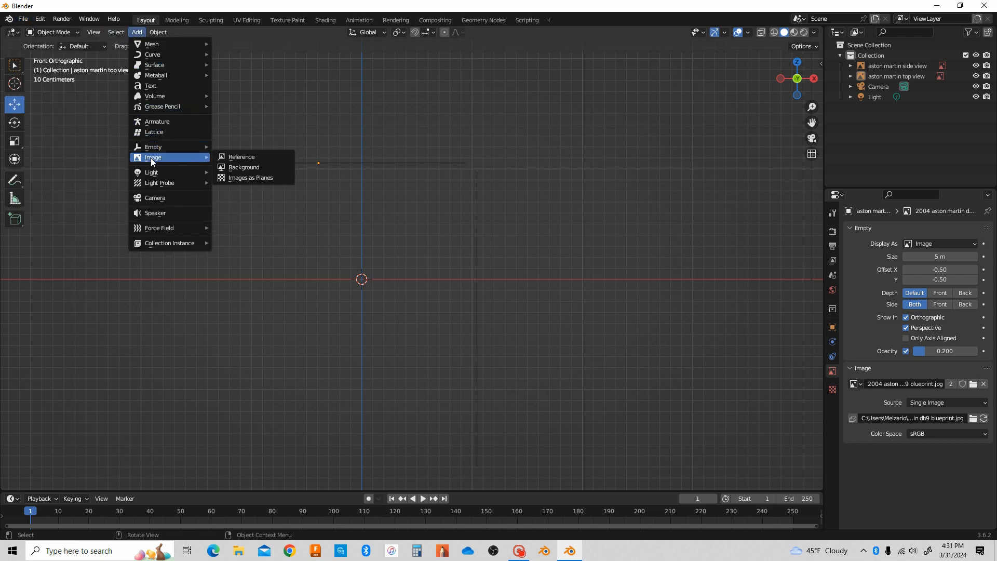
left_click(232, 158)
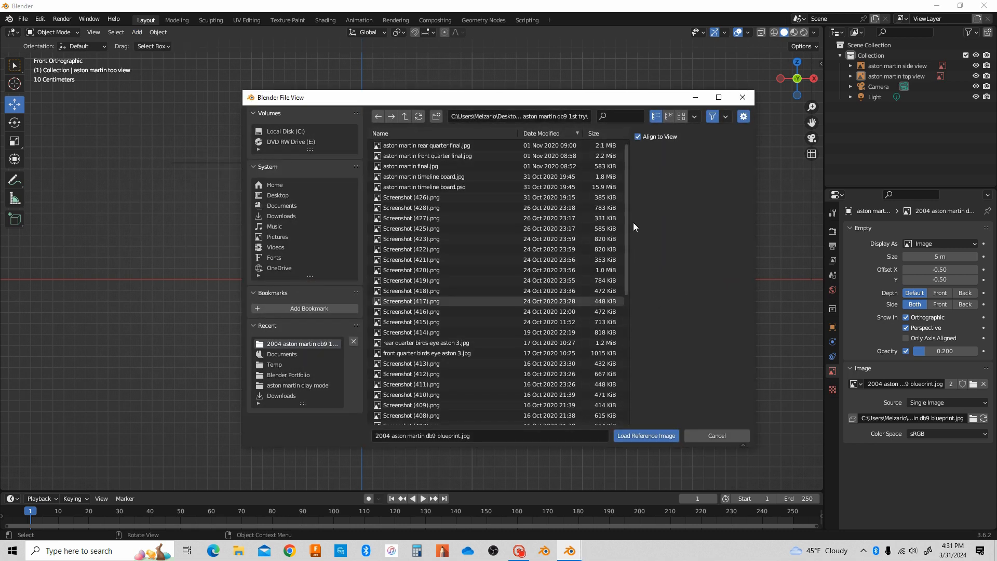
left_click_drag(626, 245, 637, 388)
left_click(449, 408)
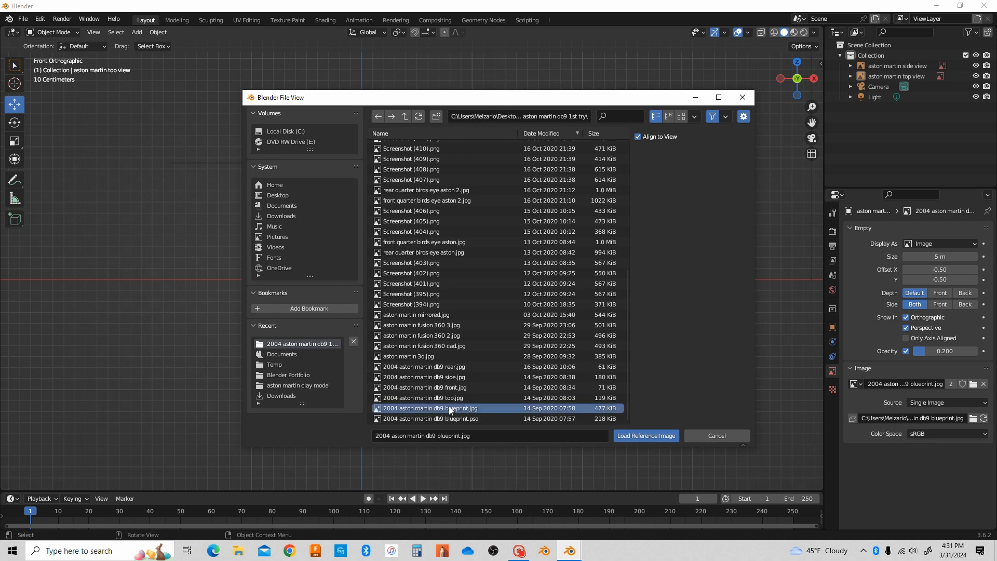
left_click(650, 435)
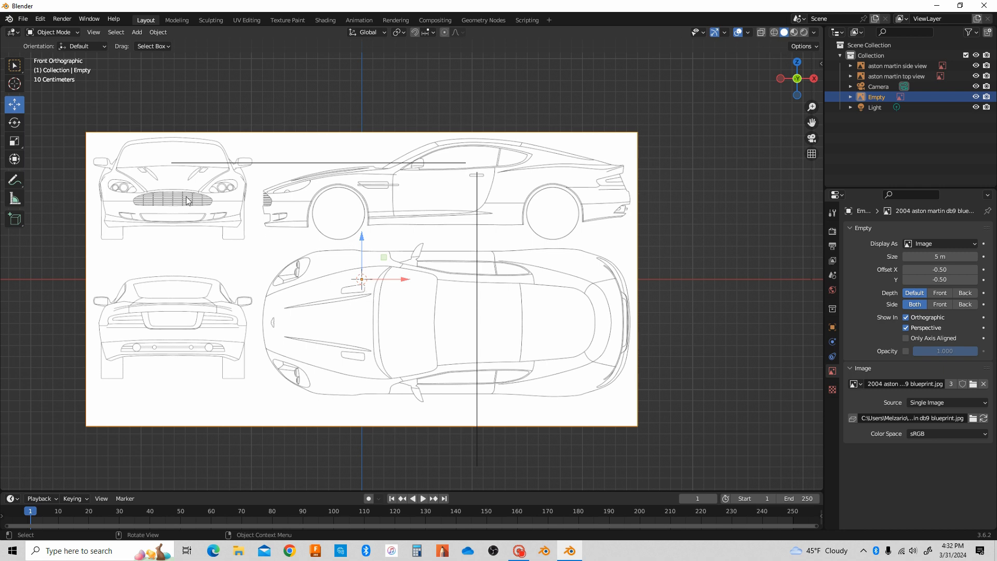
left_click(906, 351)
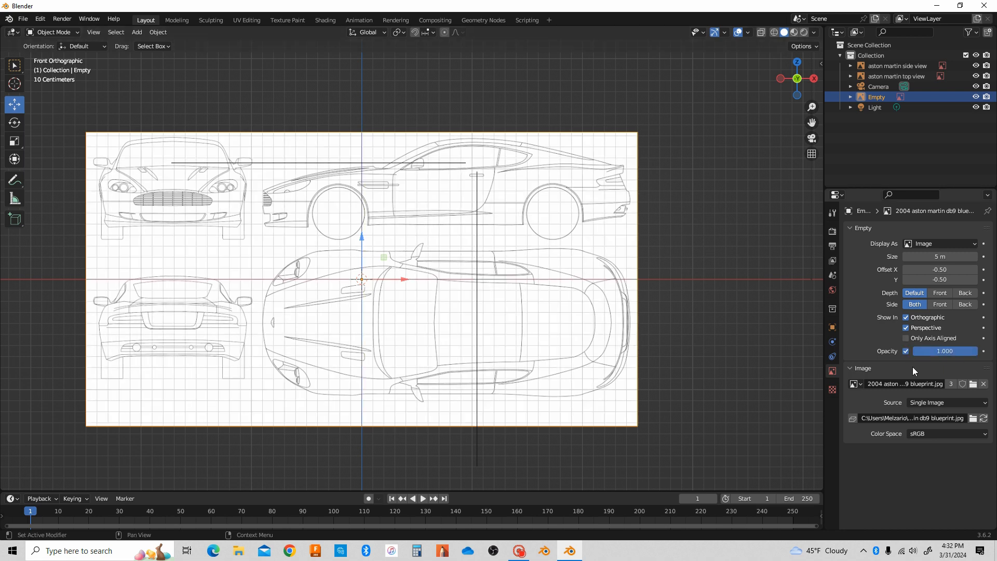
left_click_drag(938, 354, 930, 351)
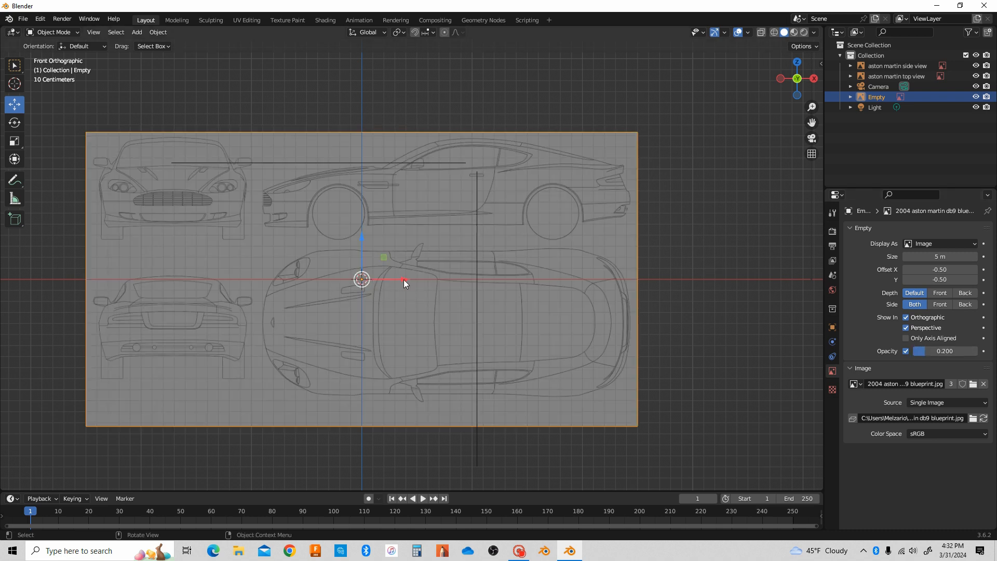
- Move the new blueprint about 1.71 m along X and 0.36 m down Z, centring the front-view car with its tyres on the X axis
left_click_drag(404, 282, 724, 282)
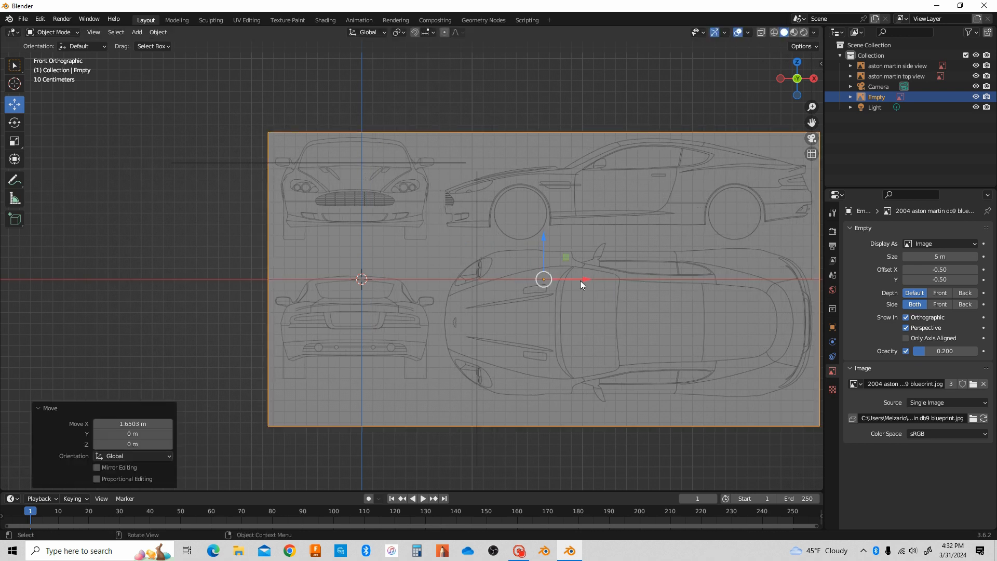
mouse_move(584, 280)
left_mouse_down()
mouse_move(608, 279)
mouse_move(593, 278)
left_mouse_up()
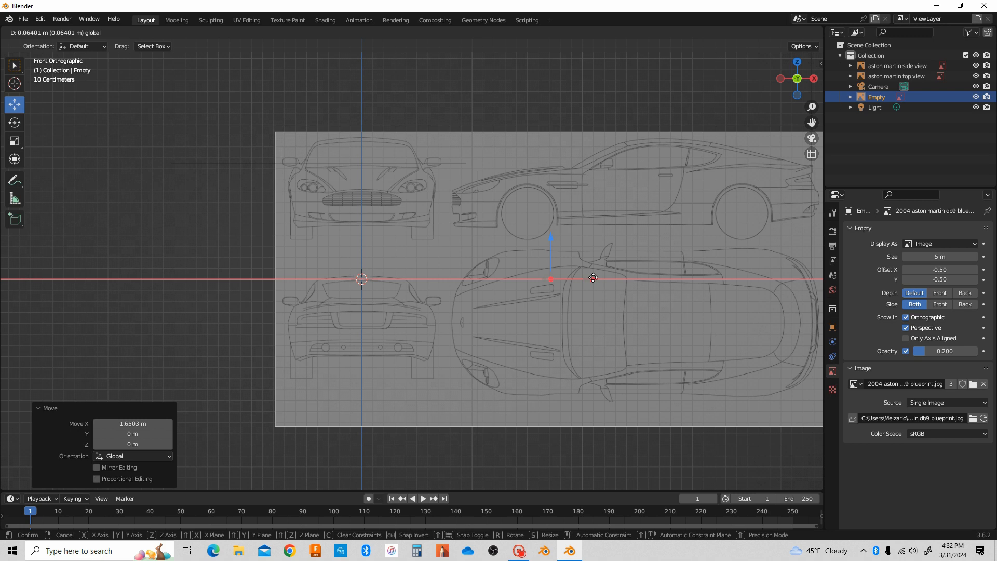
left_click_drag(593, 277, 592, 278)
left_click_drag(553, 236, 552, 437)
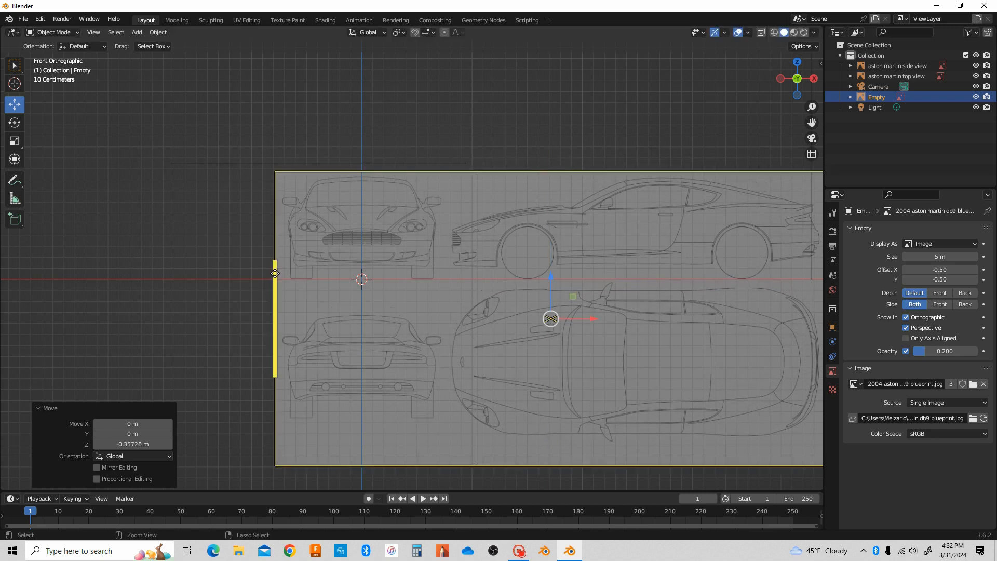
middle_click_drag(279, 280, 358, 195, "ctrl")
middle_click_drag(328, 358, 402, 339, "shift")
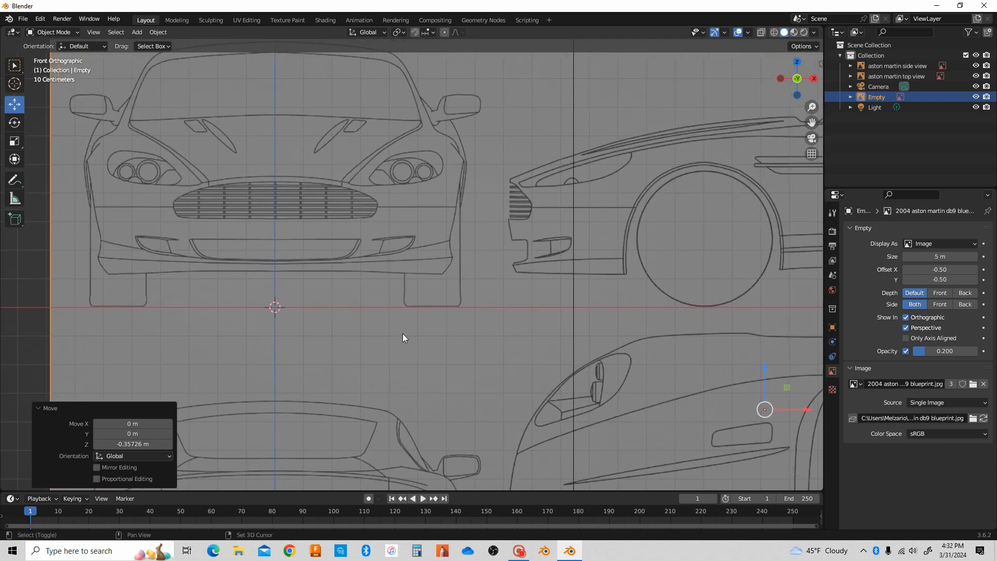
- Rename the newly added blueprint object "aston martin front view"
middle_click_drag(481, 307, 271, 403)
middle_click_drag(388, 310, 235, 377, "ctrl")
middle_click_drag(420, 268, 470, 267)
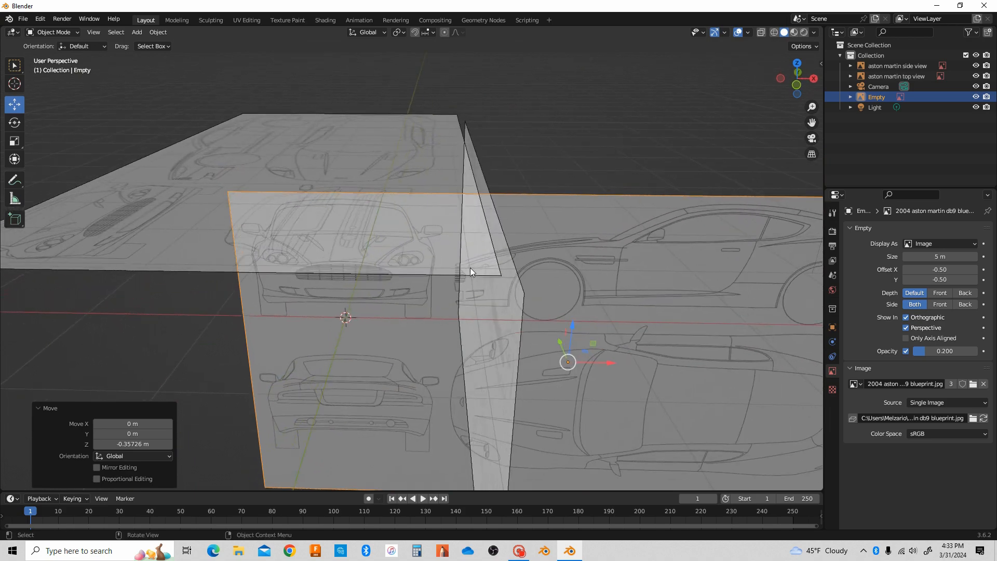
middle_click_drag(561, 251, 382, 256)
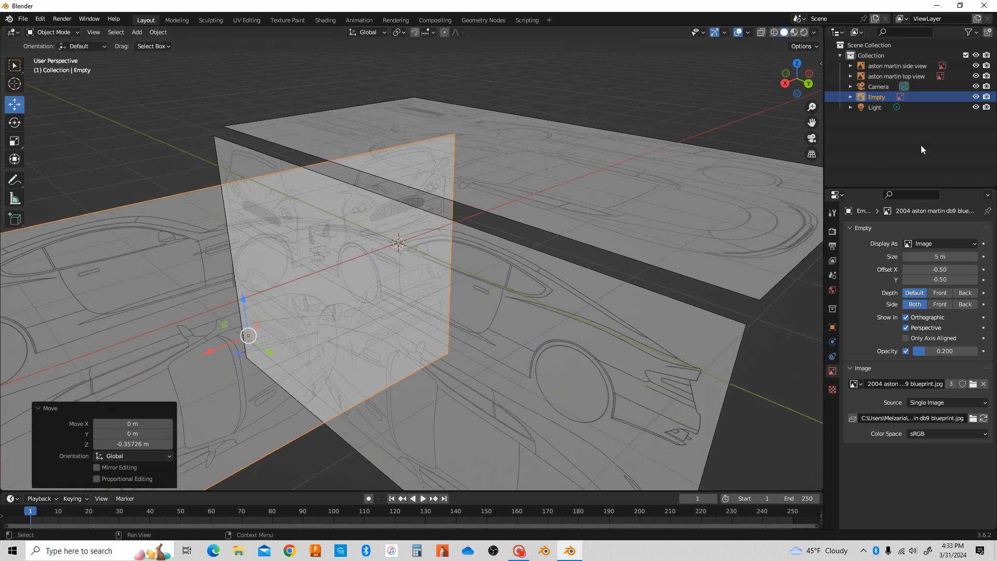
double_click(877, 96)
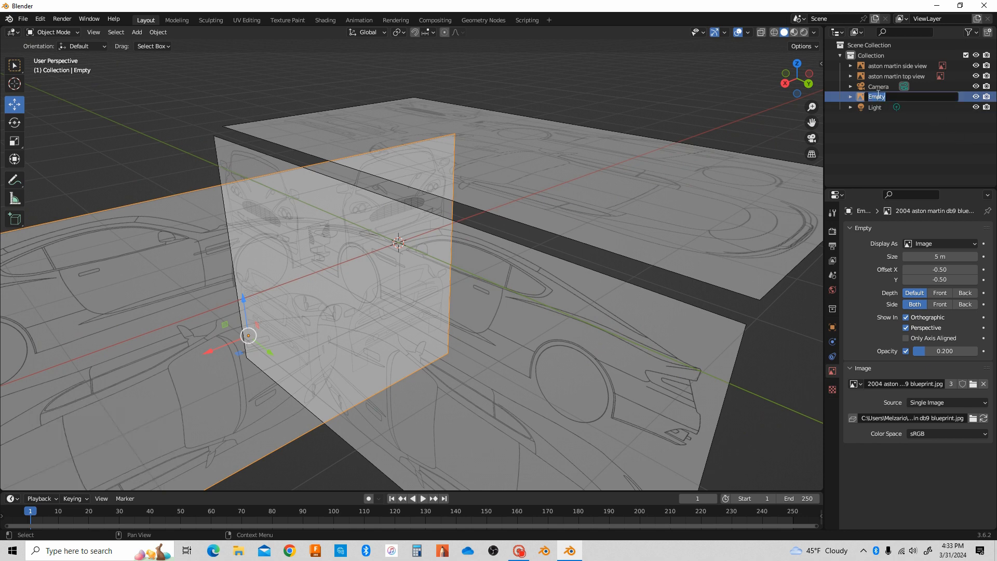
type("aston martin front view")
key("Return")
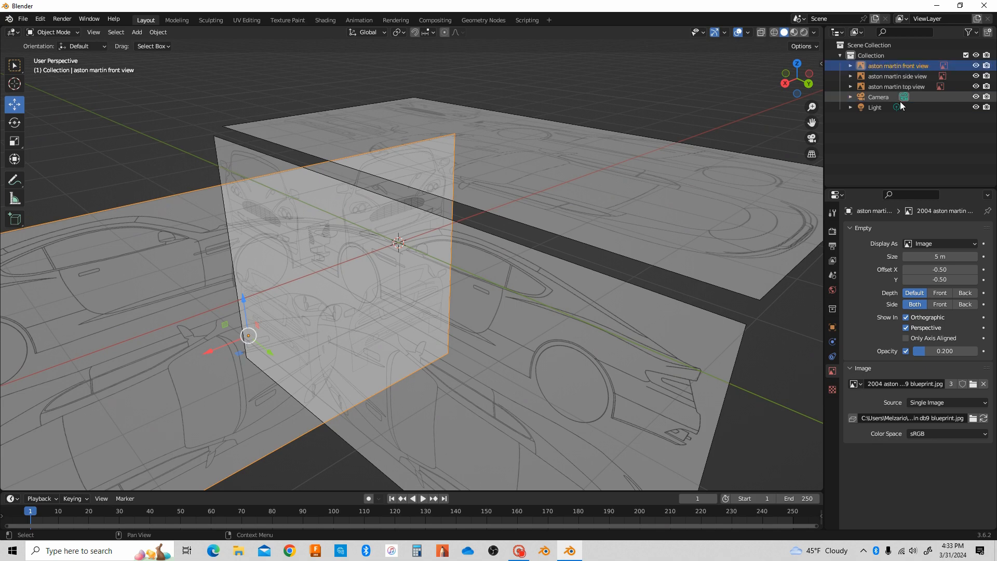
- Hide the front-view blueprint in the viewport and switch to back orthographic view
middle_click_drag(693, 357, 647, 399)
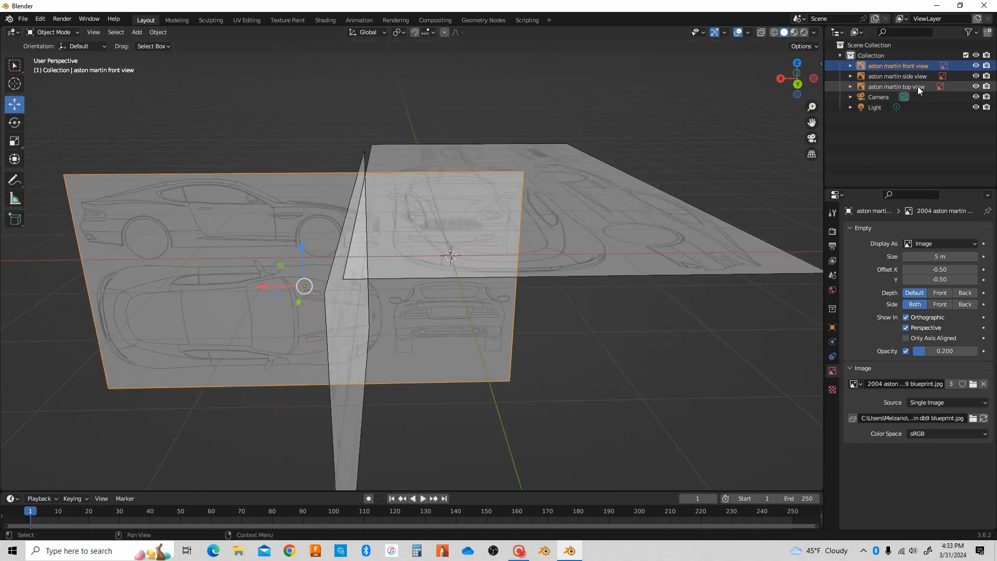
left_click(976, 66)
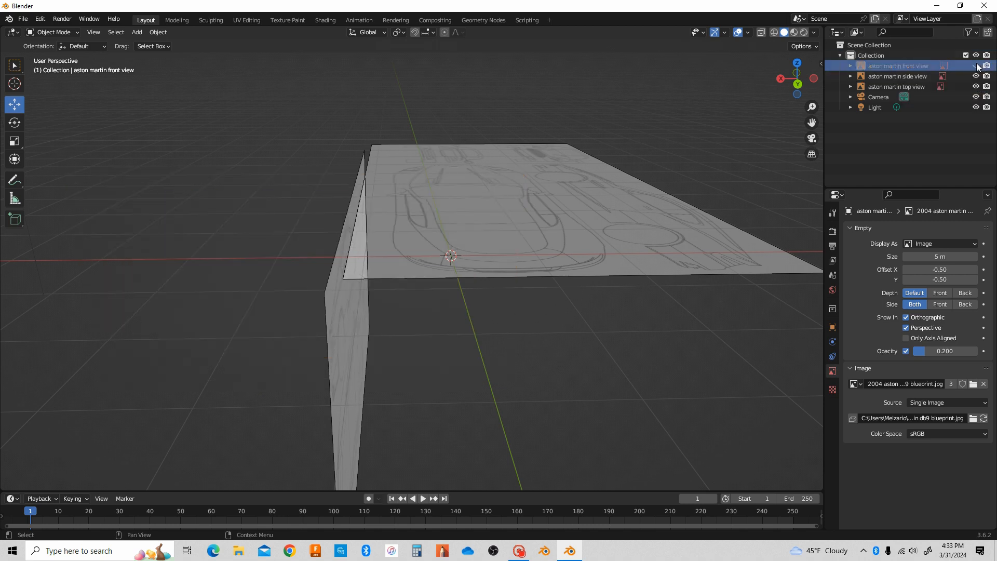
mouse_move(527, 346)
middle_mouse_down()
mouse_move(518, 343)
mouse_move(527, 345)
middle_mouse_up()
left_click(144, 33)
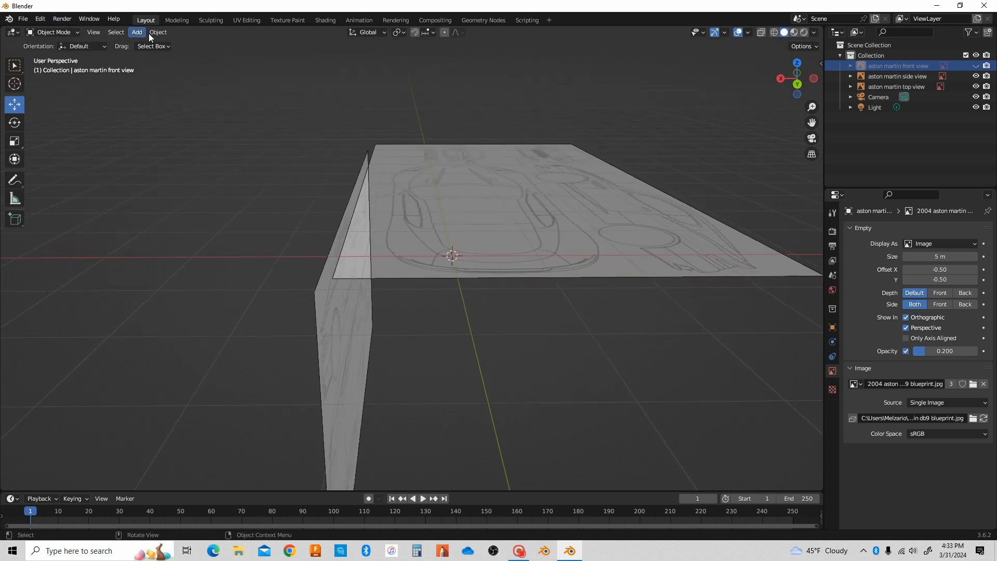
left_click(792, 81)
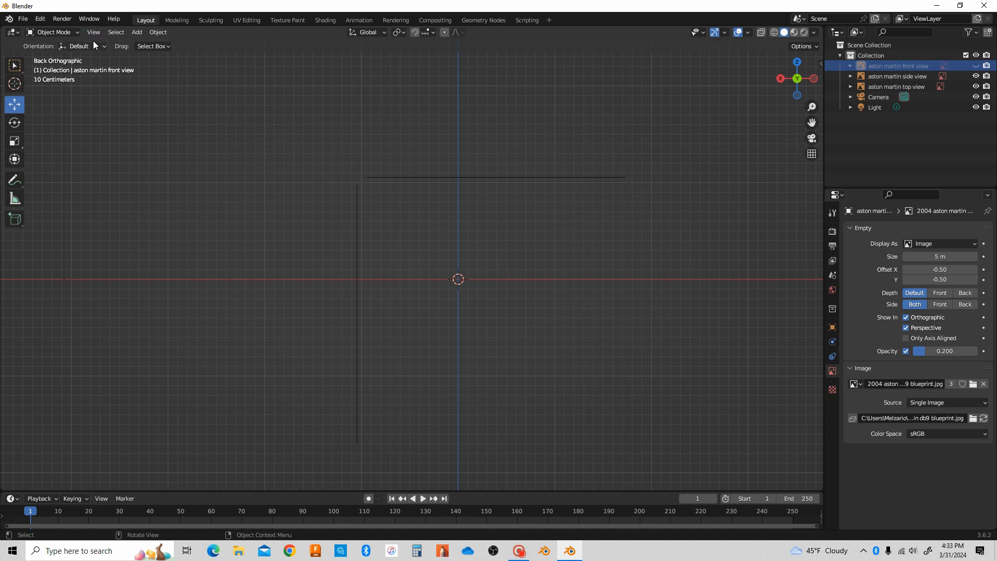
left_click(136, 33)
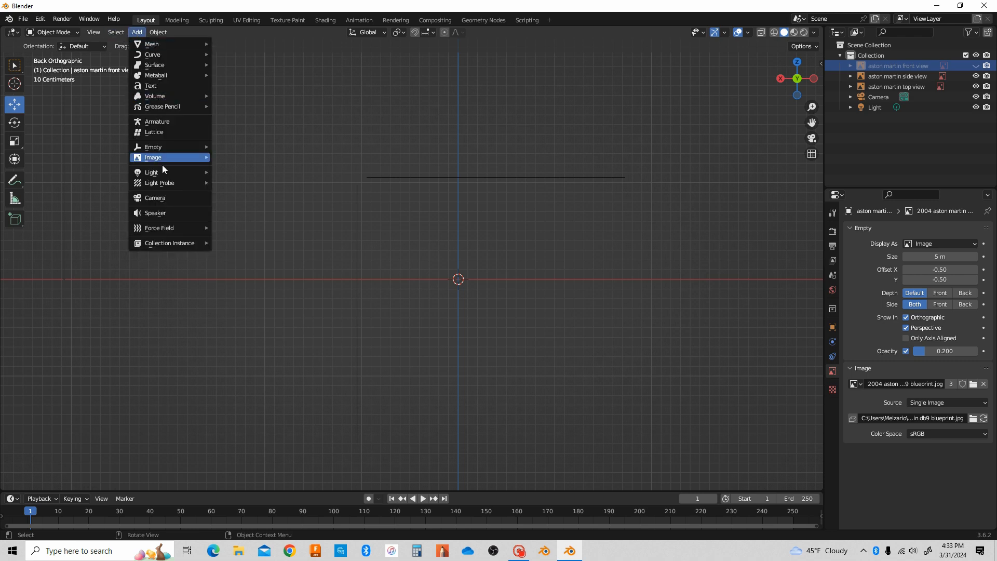
mouse_move(161, 157)
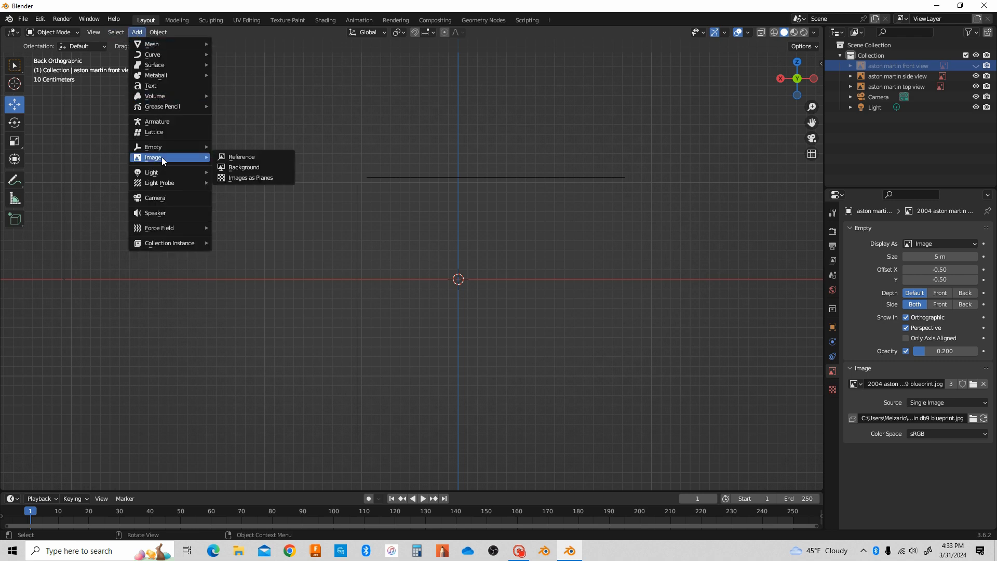
left_click(230, 158)
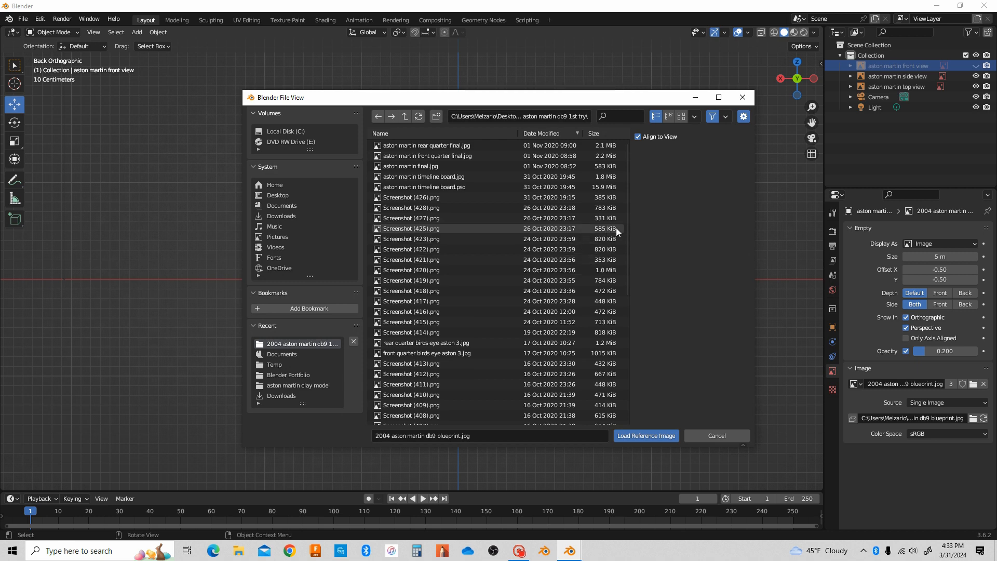
left_click_drag(626, 225, 653, 364)
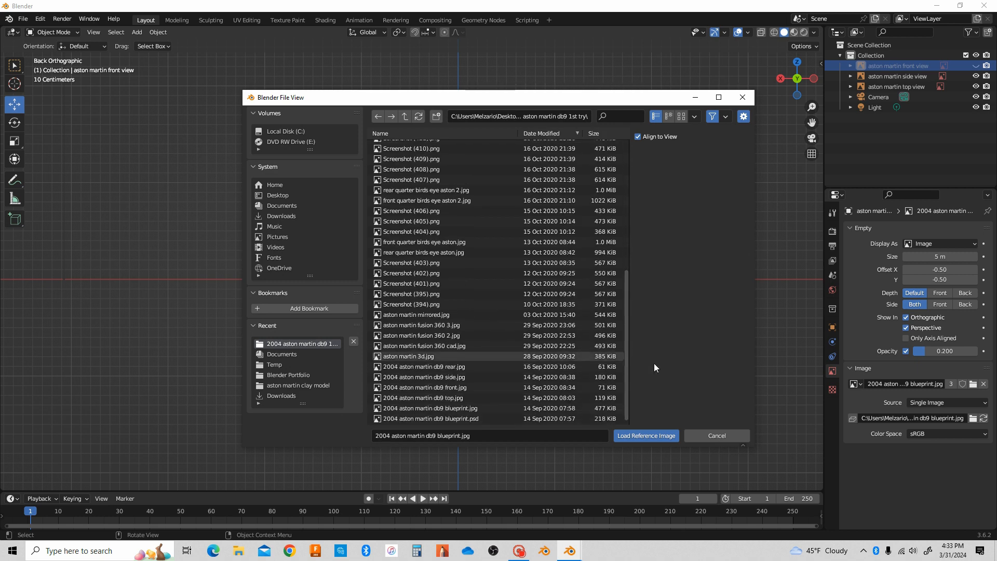
left_click(708, 434)
- Add 2004 aston martin db9 blueprint.jpg as a reference image aligned to the back orthographic view
left_click(136, 31)
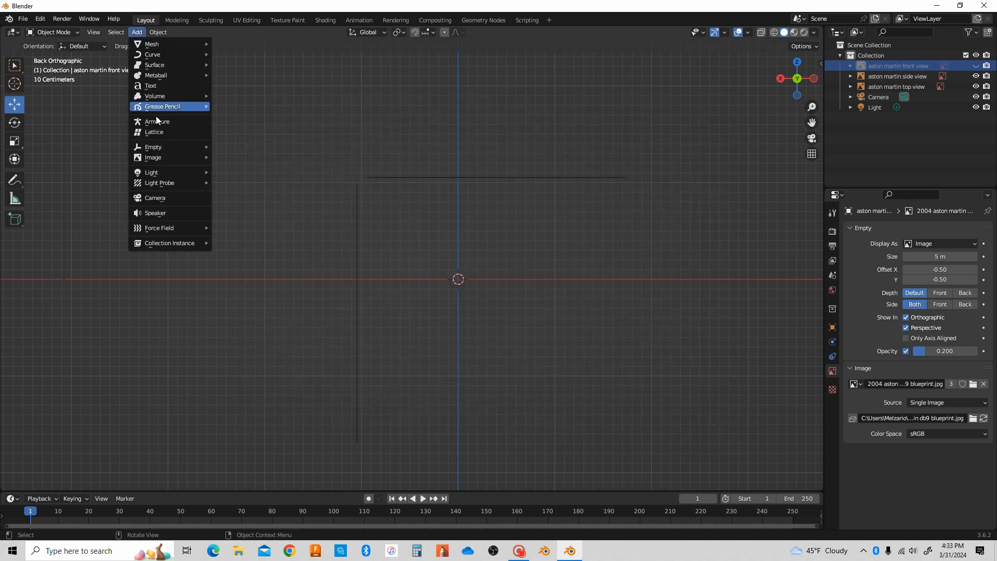
mouse_move(161, 156)
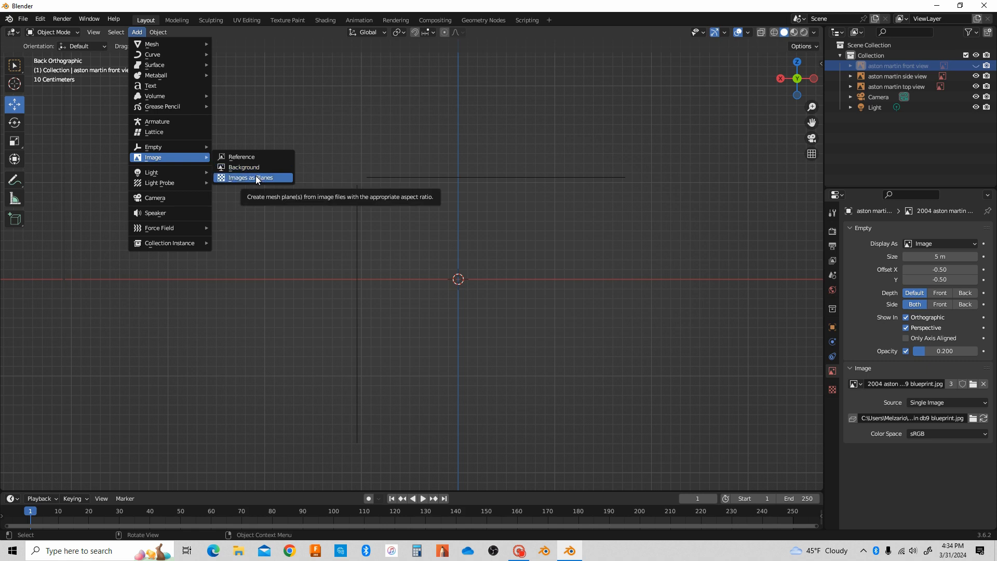
mouse_move(191, 149)
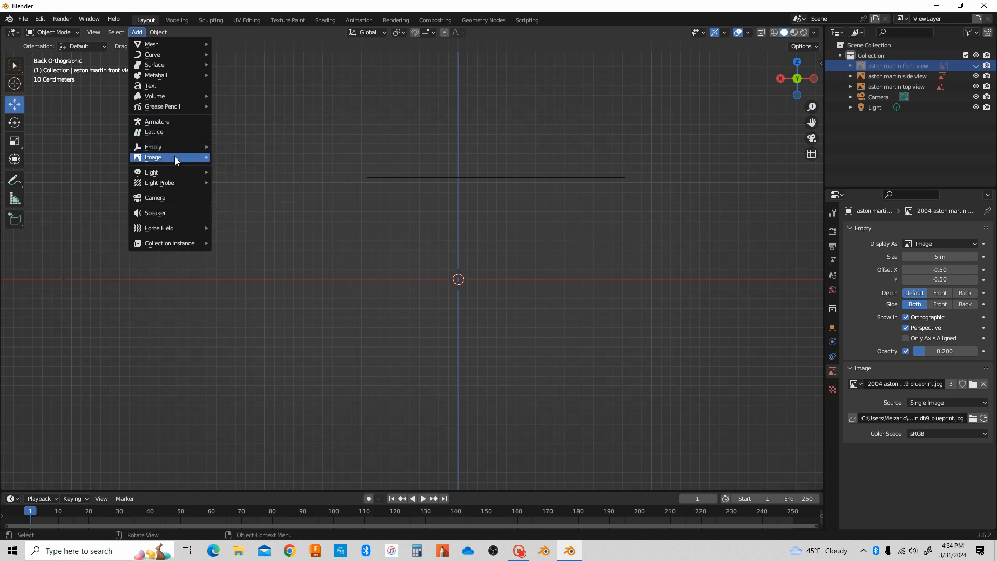
left_click(231, 157)
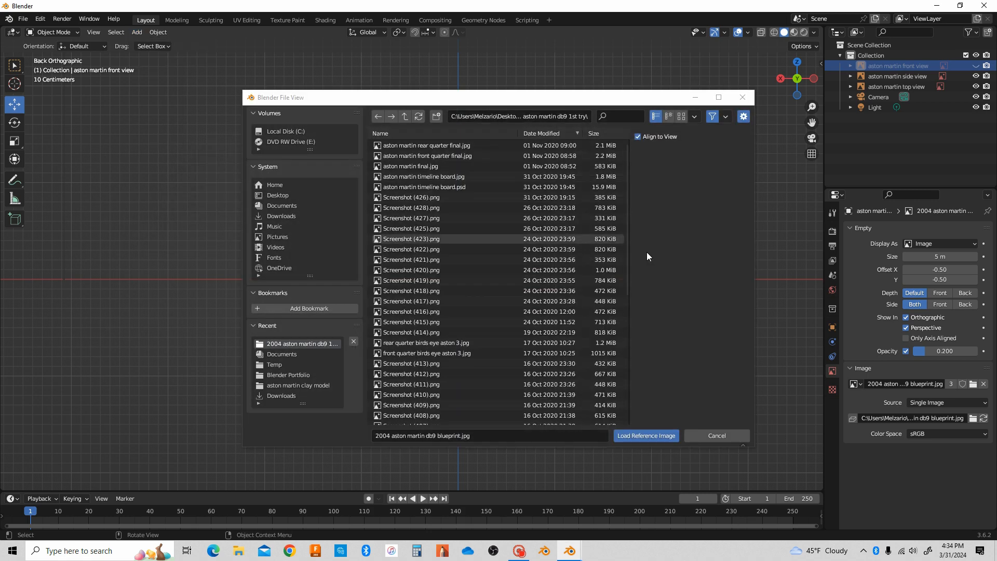
left_click_drag(627, 247, 633, 407)
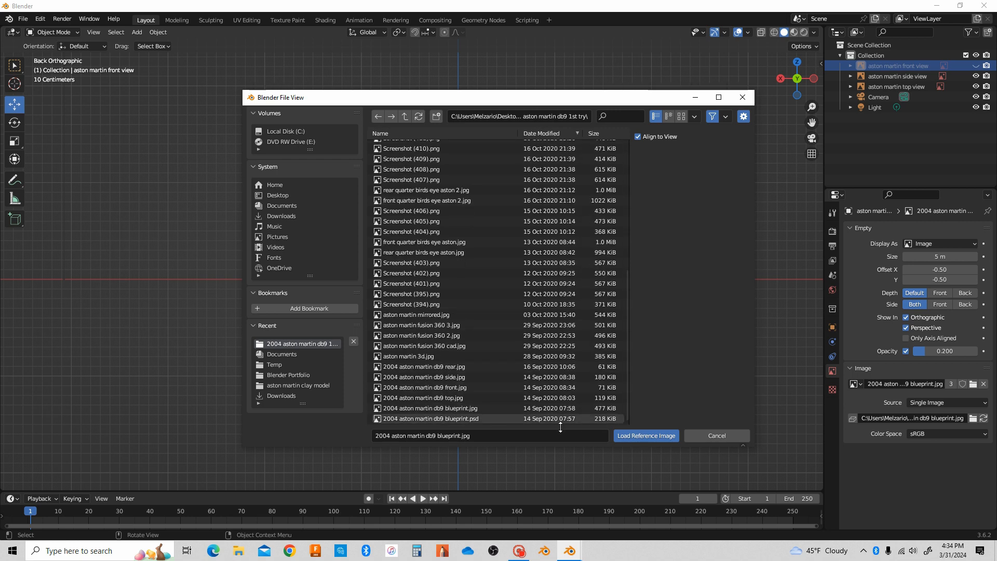
left_click(459, 408)
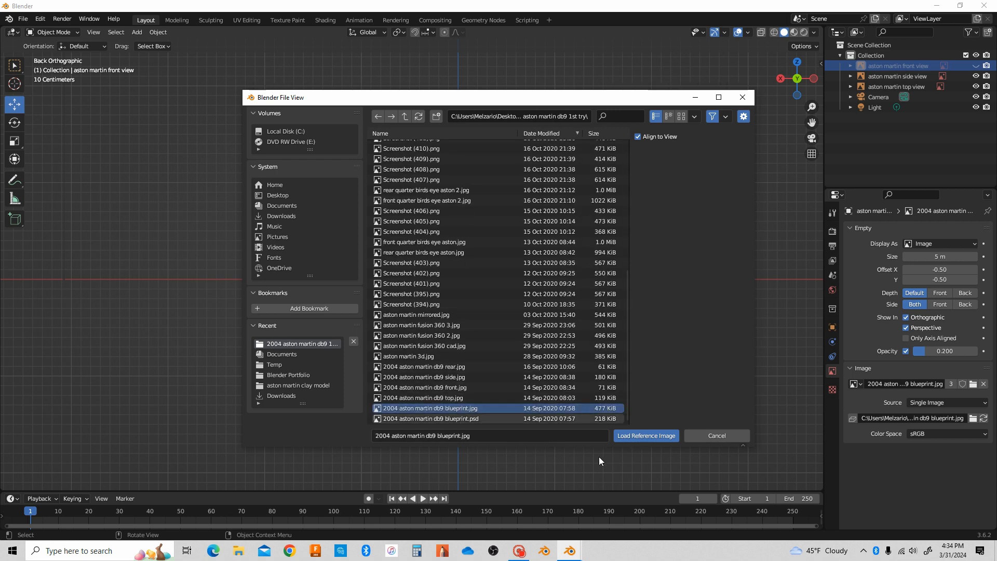
left_click(646, 435)
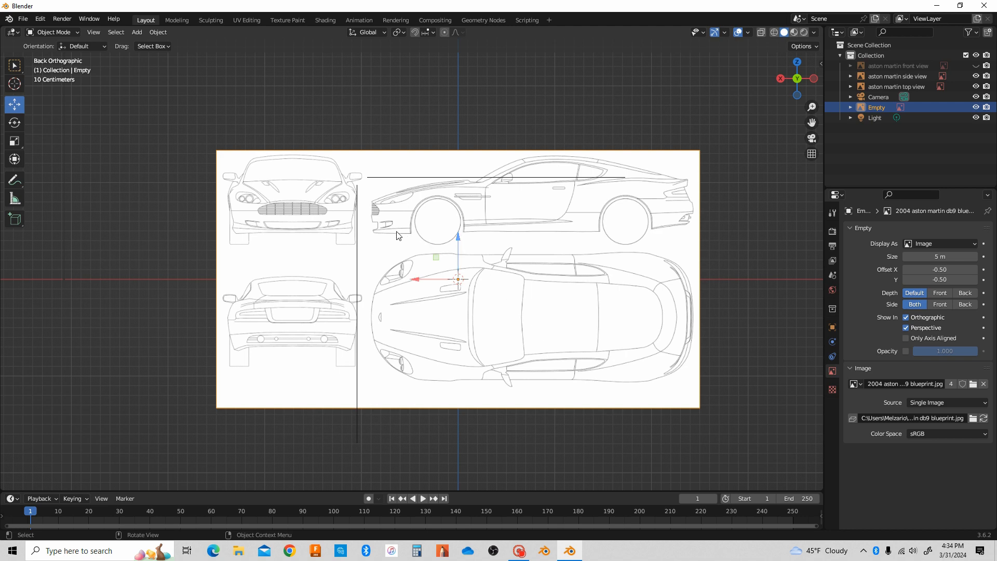
- Enable opacity on the back-view blueprint and set it to 0.2
left_click(905, 351)
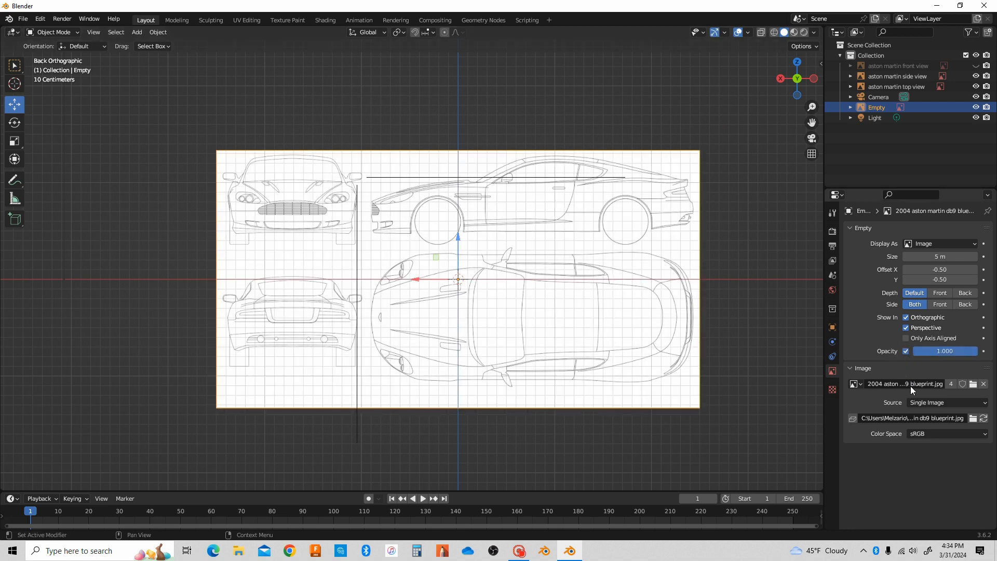
left_click(936, 351)
type("0.2")
key("Return")
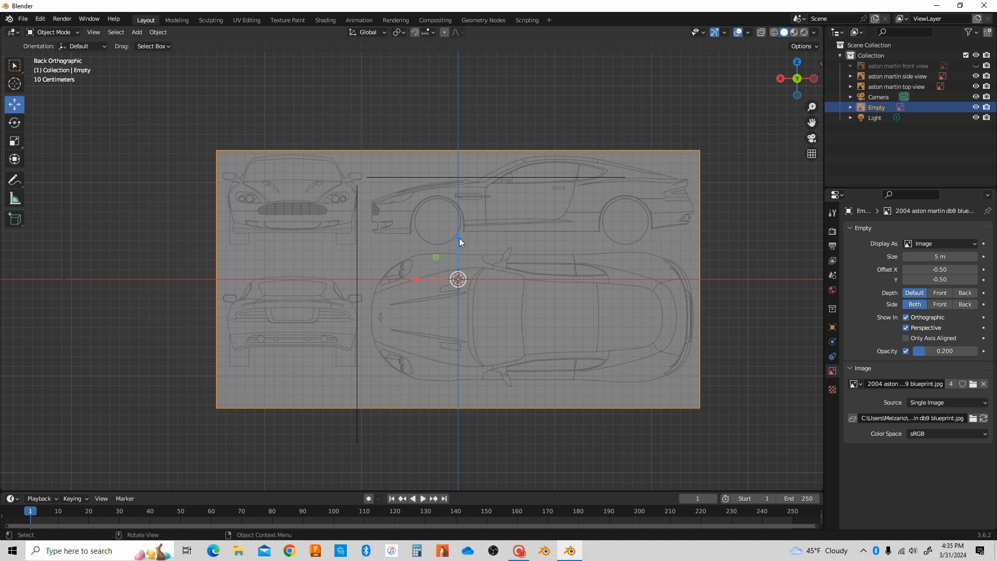
- Raise the back-view blueprint about 0.90 m along Z until the rear-view car's tyres rest on the X axis
left_click_drag(459, 238, 475, 148)
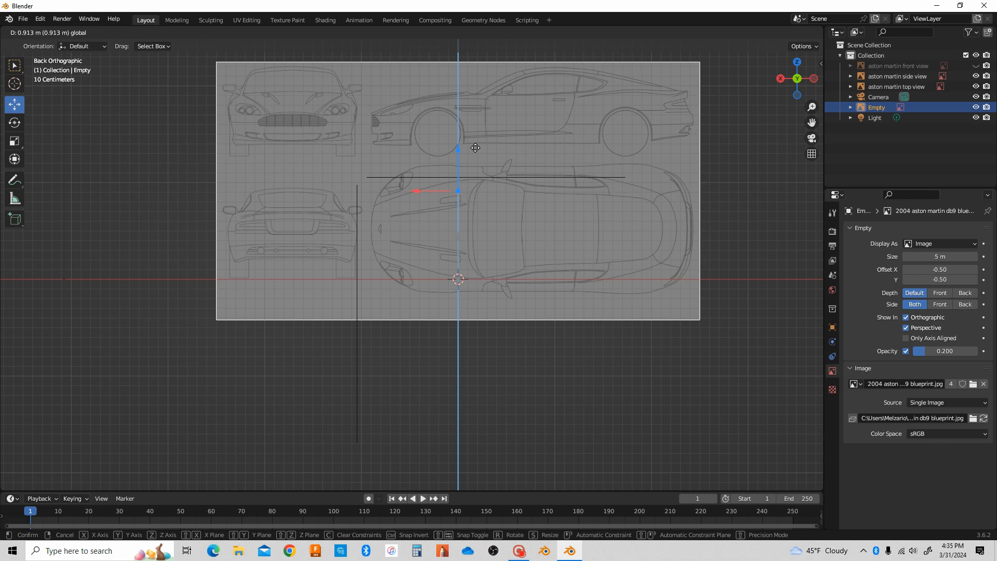
left_click_drag(475, 147, 476, 146)
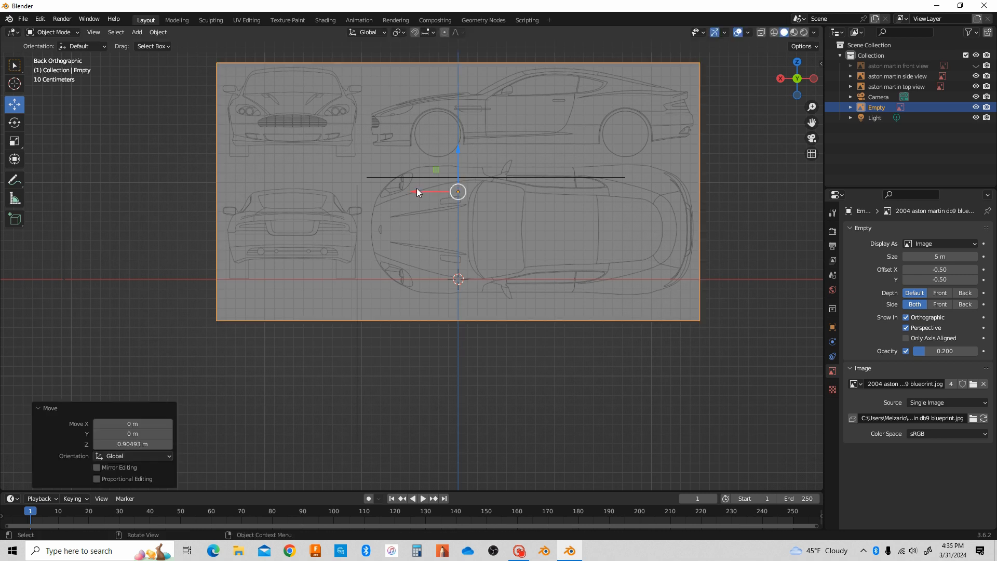
- Move the back-view blueprint about -1.71 m along X to centre the rear-view car on the Z axis
left_click_drag(416, 191, 447, 192)
left_click_drag(488, 187, 687, 185)
scroll(490, 114, "up", 10)
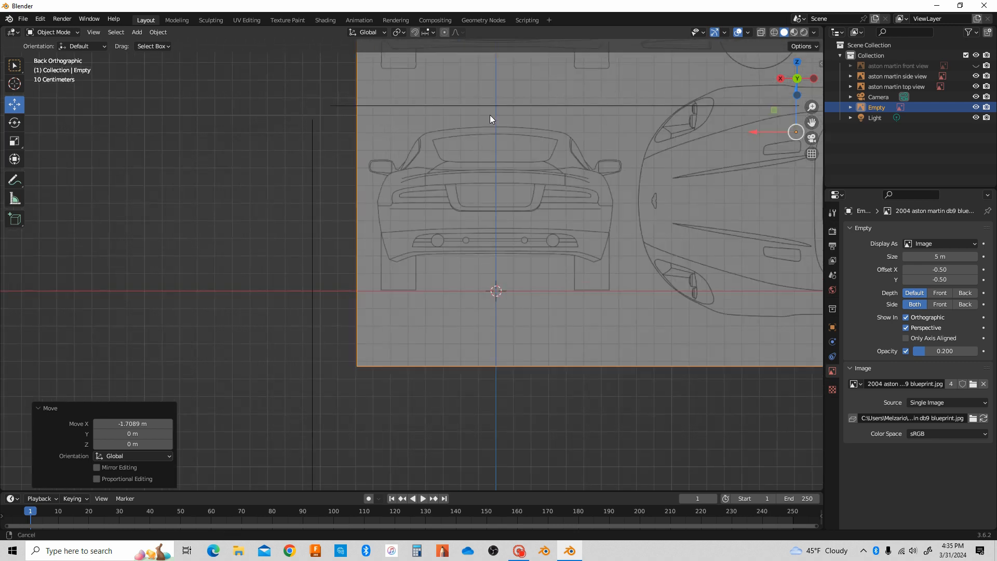
scroll(461, 195, "down", 10)
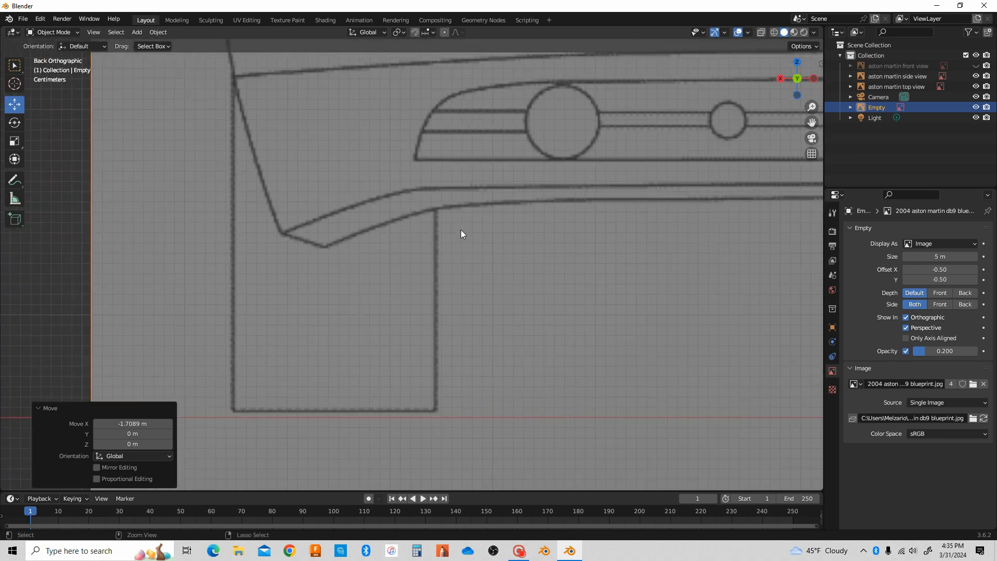
scroll(540, 260, "down", 5)
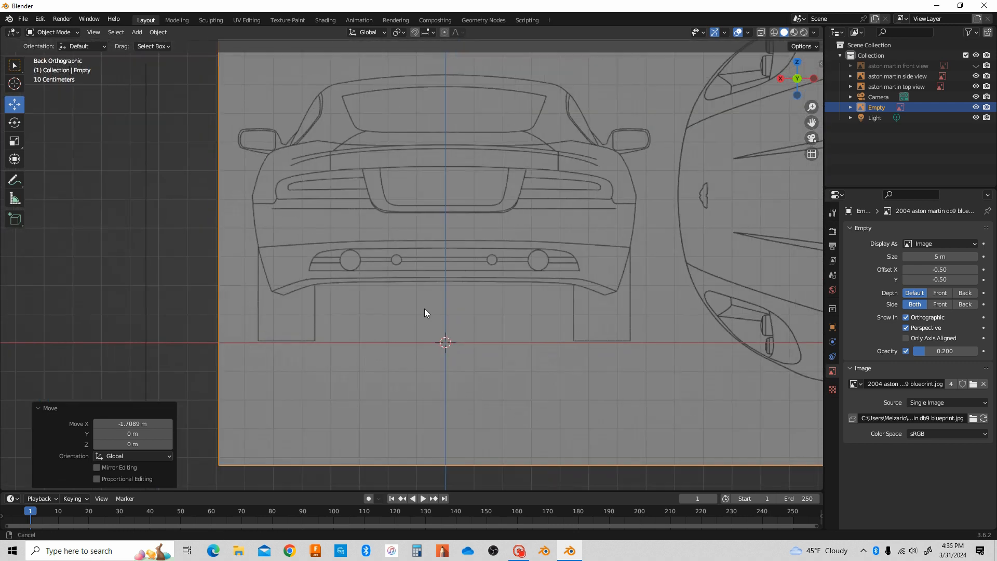
scroll(616, 223, "down", 1)
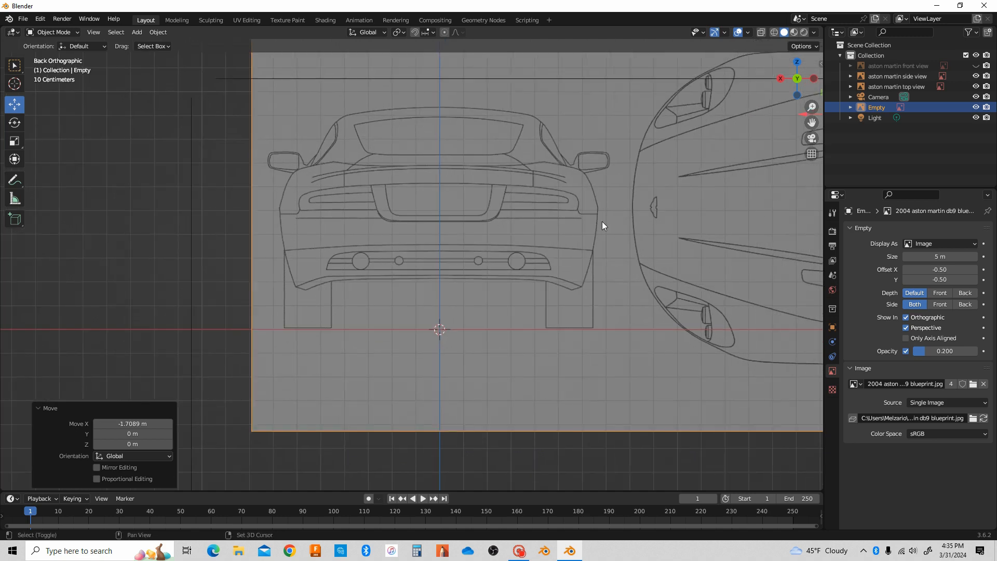
- Lower the back-view blueprint about 0.005 m along Z to fine-tune the tyres' height on the X axis
middle_click_drag(602, 221, 451, 279, "shift")
left_click_drag(646, 144, 645, 154)
- Nudge the back-view blueprint slightly along X to refine the car's centring on the Z axis, then deselect it
scroll(316, 198, "up", 5)
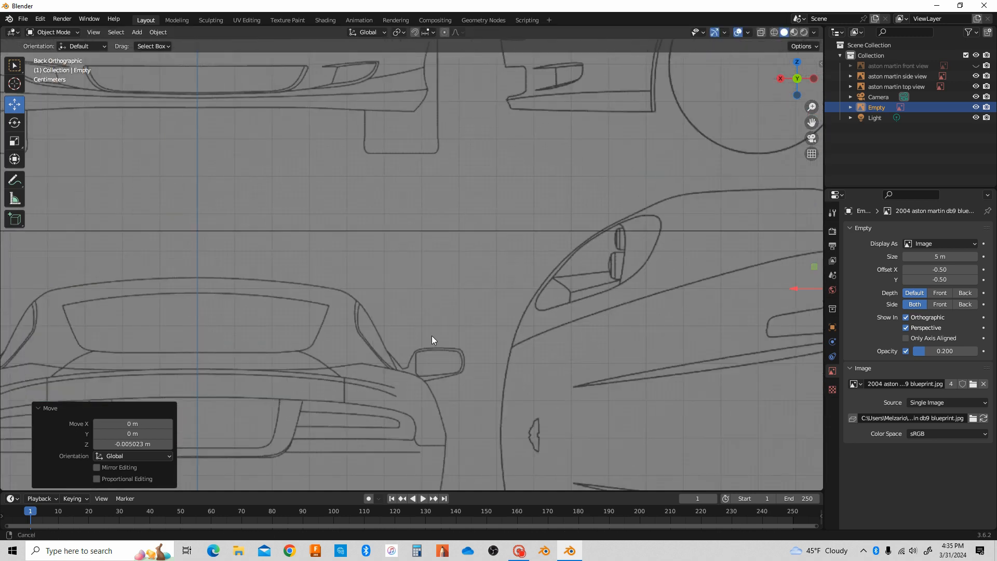
middle_click_drag(276, 195, 361, 267, "shift")
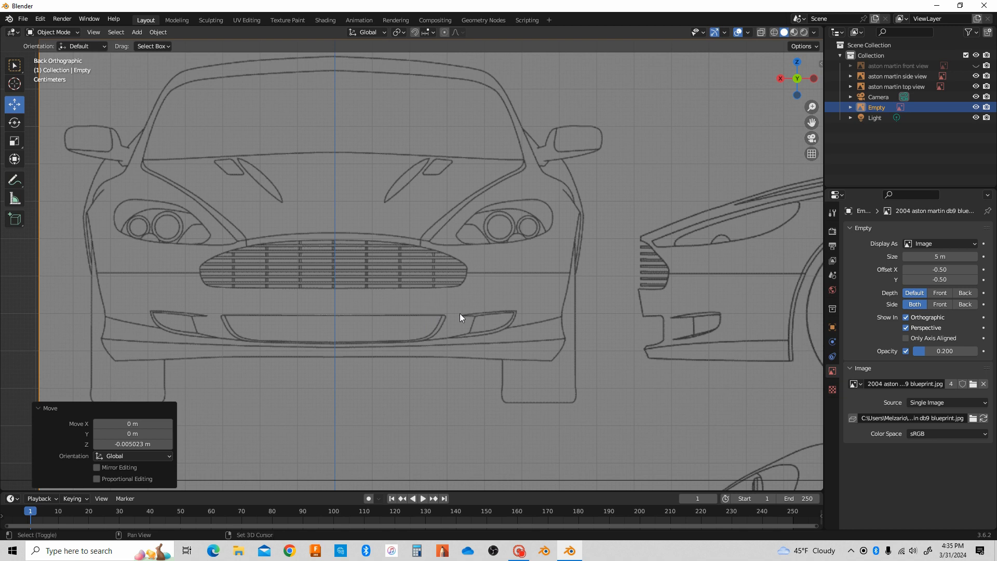
middle_click_drag(429, 335, 419, 187, "shift")
left_click(48, 407)
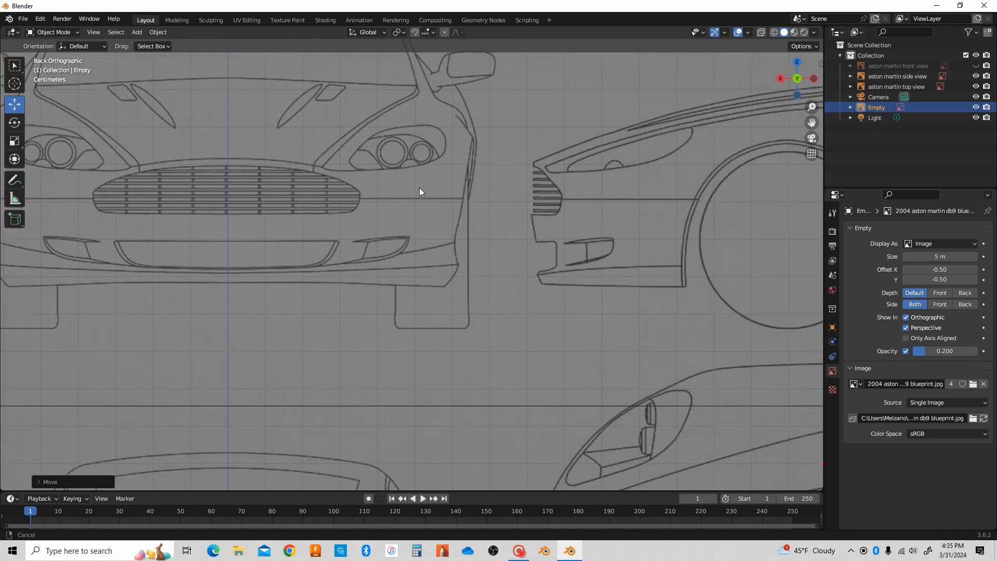
scroll(436, 239, "down", 2)
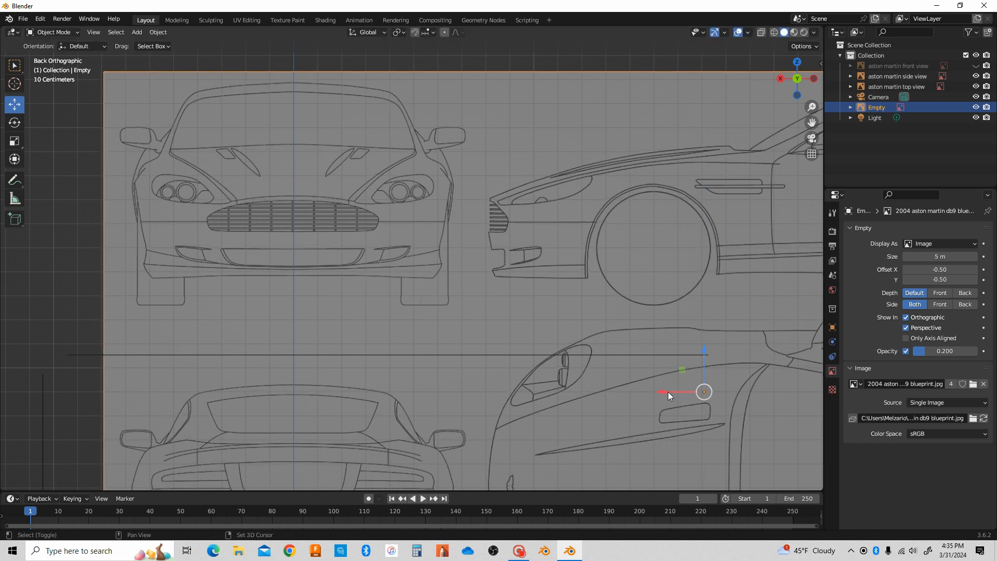
left_click_drag(662, 391, 676, 387, "shift")
left_click(57, 304)
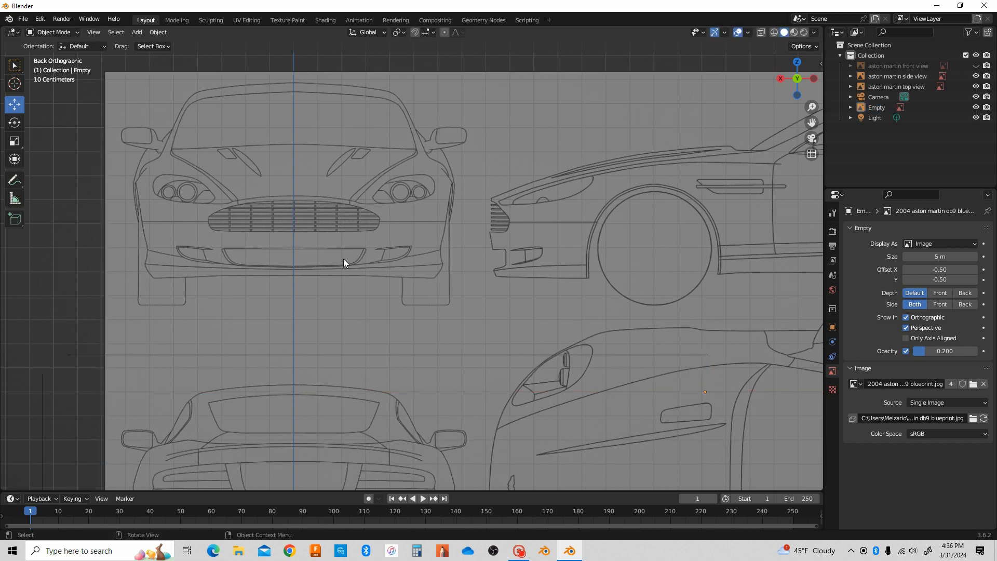
- Rename the back-view blueprint "aston martin rear view" and unhide the front-view blueprint
scroll(343, 258, "down", 6)
middle_click_drag(484, 263, 556, 240)
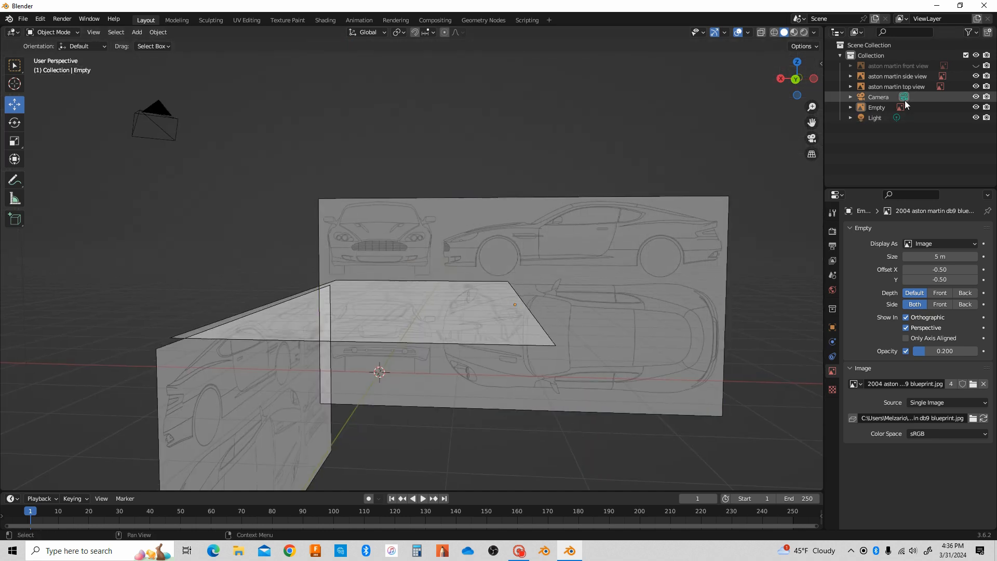
left_click(882, 108)
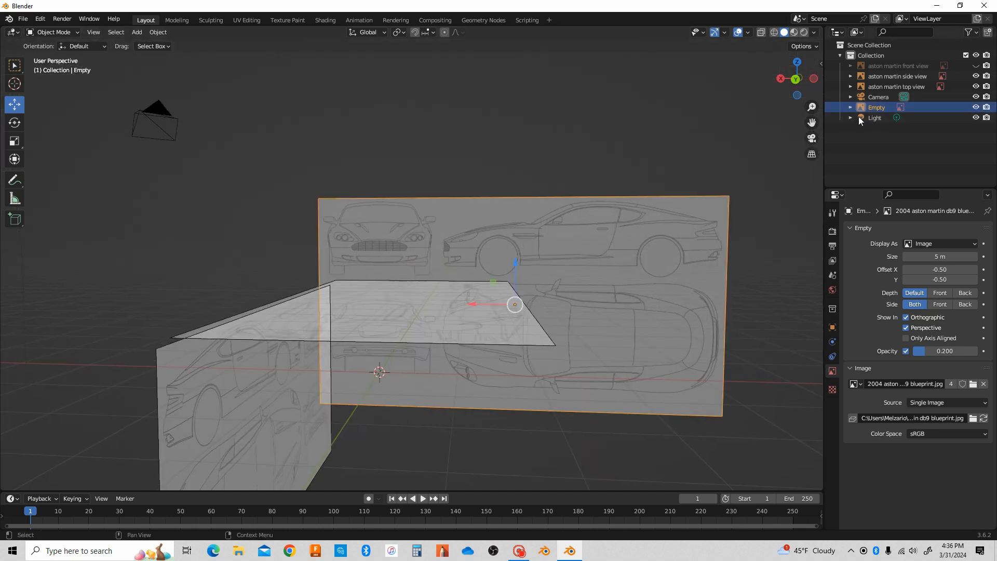
double_click(874, 107)
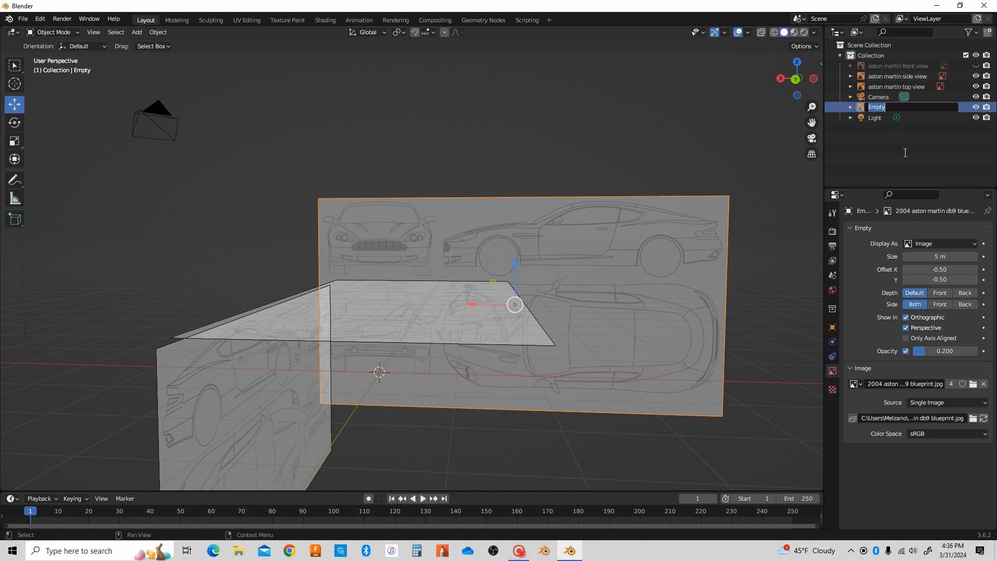
type("aston martin rear view")
key("Return")
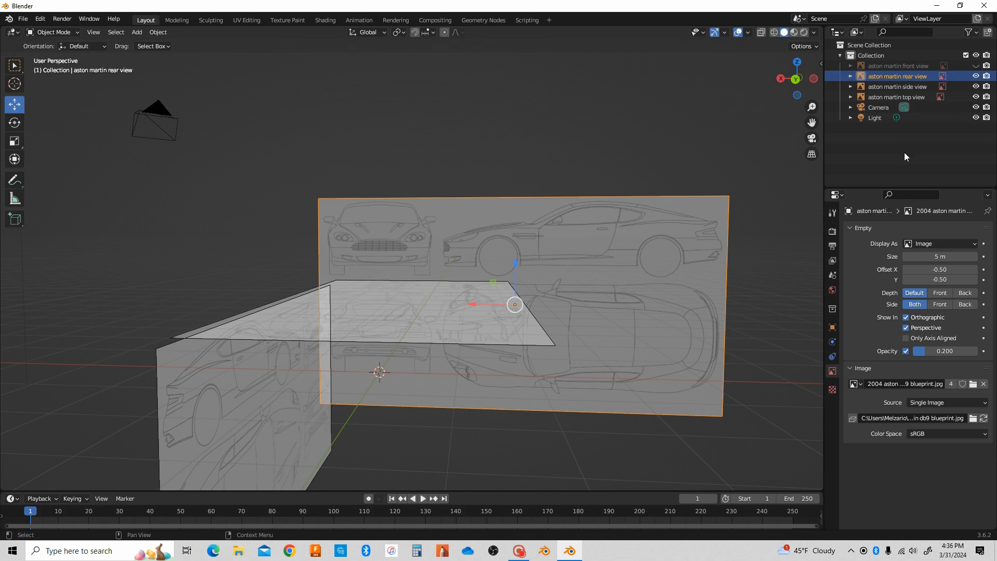
left_click(976, 66)
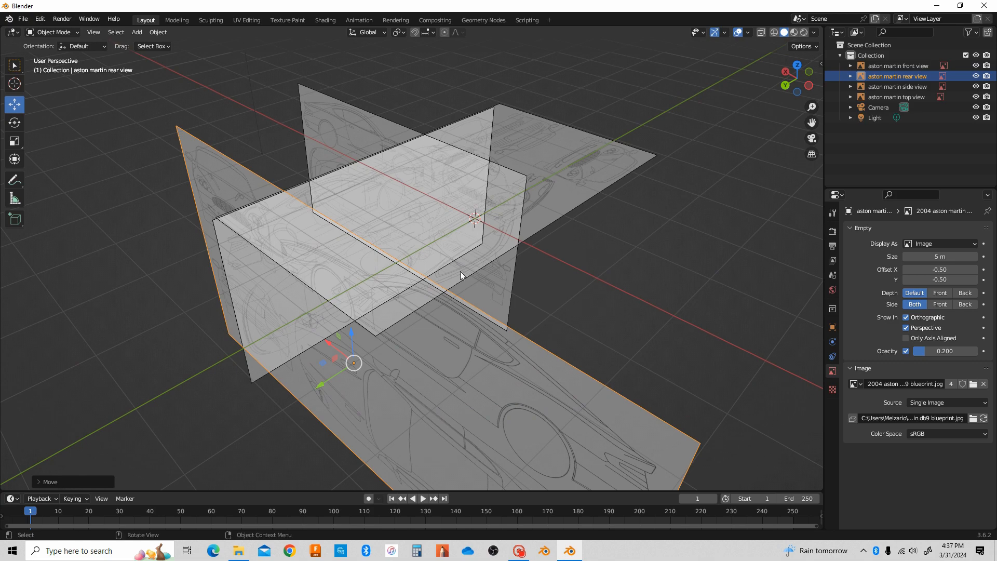
- Adjust the rear-view blueprint's position along the Y axis at the tail end of the side view
mouse_move(460, 273)
middle_mouse_down()
mouse_move(530, 274)
mouse_move(497, 266)
mouse_move(476, 274)
middle_mouse_up()
middle_click_drag(334, 396, 178, 345)
left_click_drag(204, 346, 230, 340)
middle_click_drag(398, 306, 386, 341)
- Move the front-view blueprint along Y until it stands just beyond the nose end of the side-view blueprint
left_click(396, 328)
left_click_drag(408, 356, 262, 309)
middle_click_drag(261, 309, 337, 351)
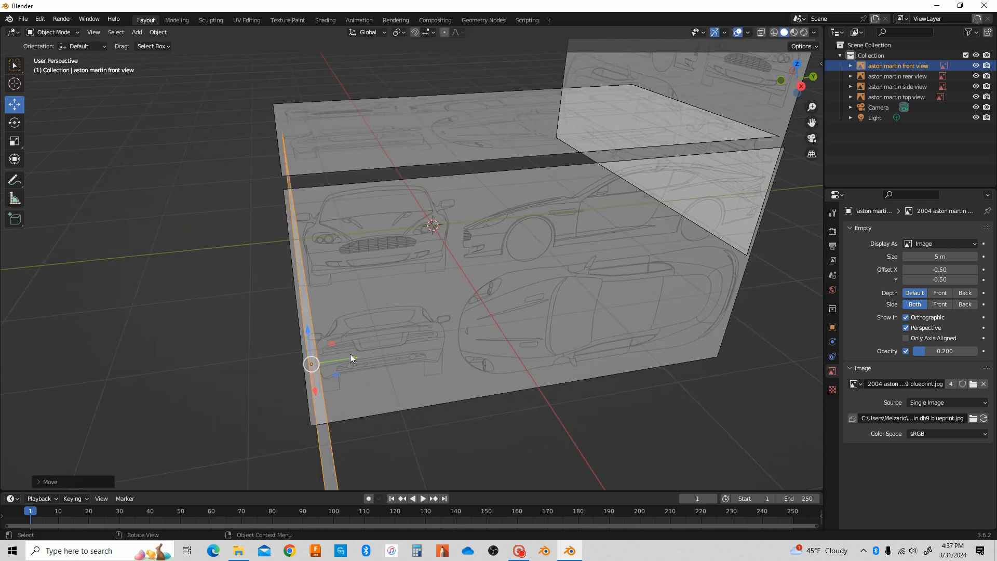
left_click_drag(356, 357, 331, 358)
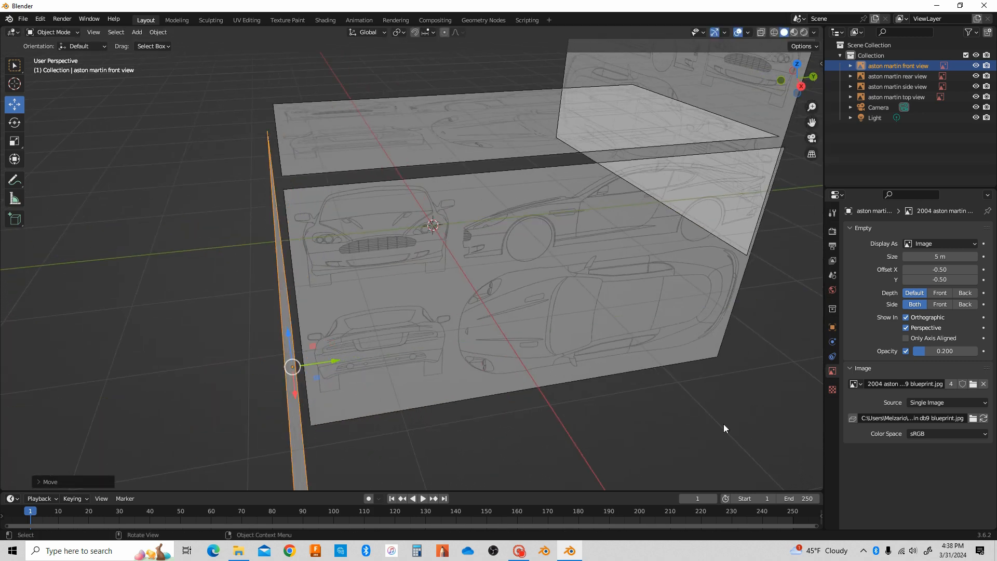
- Deselect the front-view blueprint and examine the arrangement of the four reference images from several angles
middle_click_drag(405, 417, 535, 406)
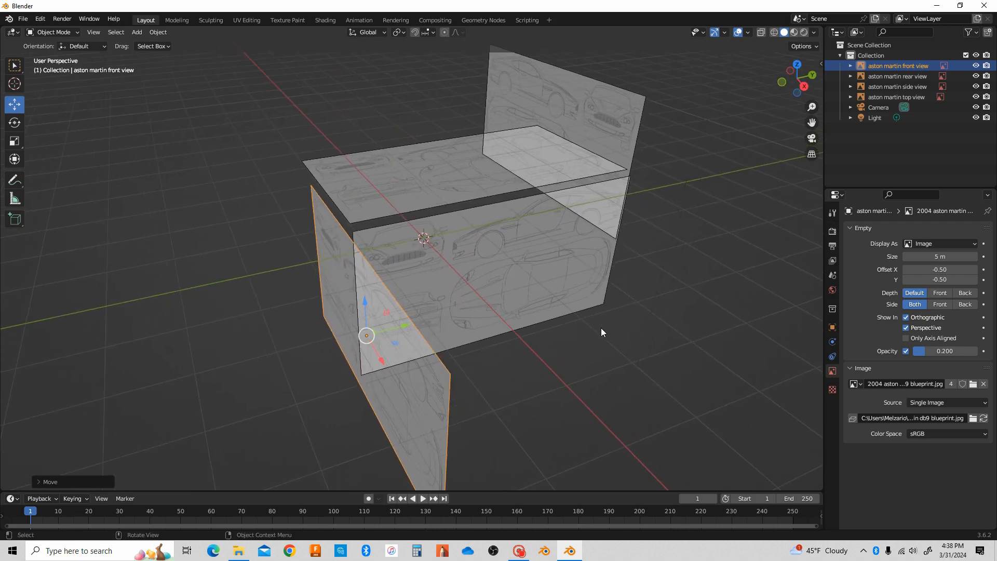
middle_click_drag(600, 328, 555, 322)
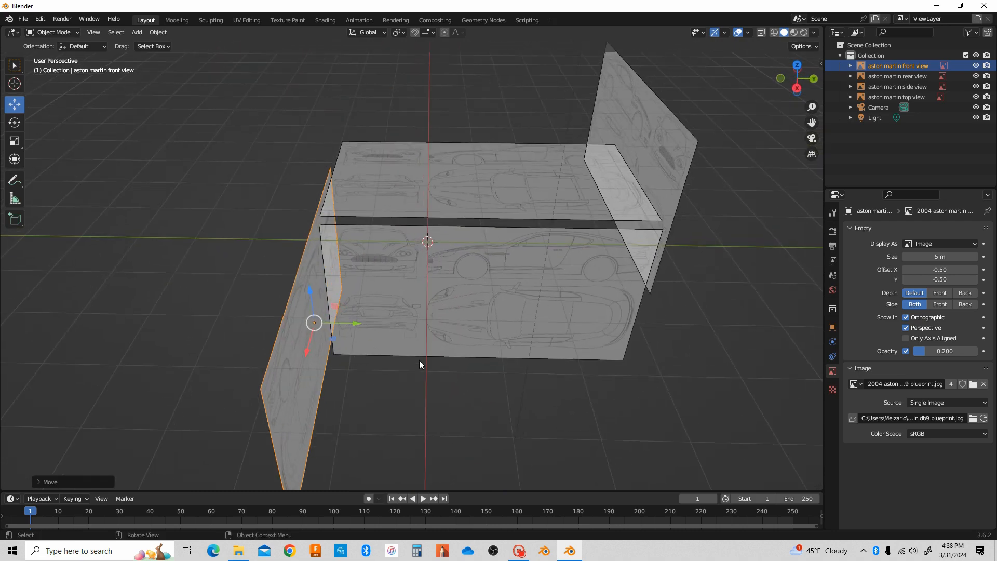
mouse_move(419, 360)
middle_mouse_down()
mouse_move(467, 348)
mouse_move(426, 350)
middle_mouse_up()
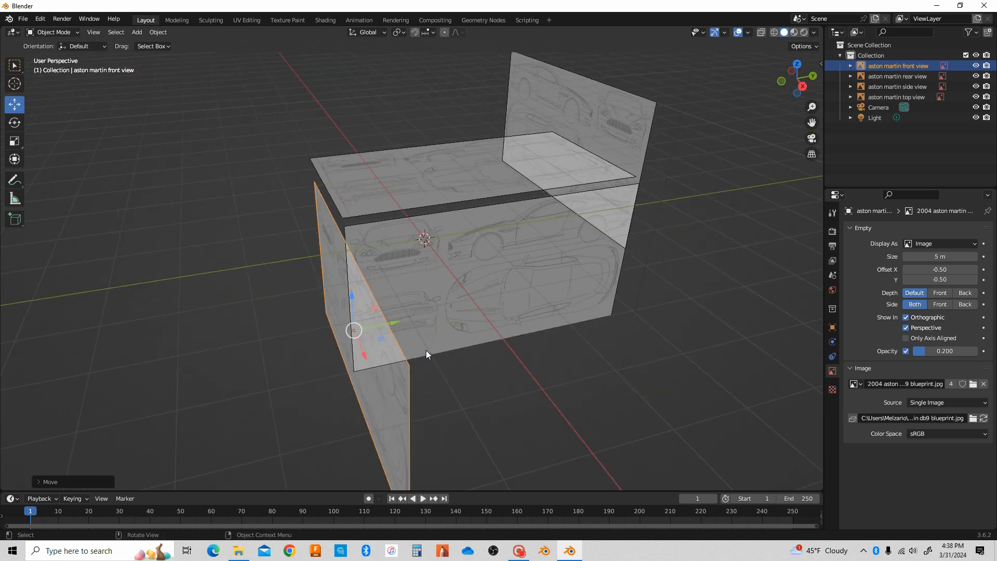
left_click(444, 374)
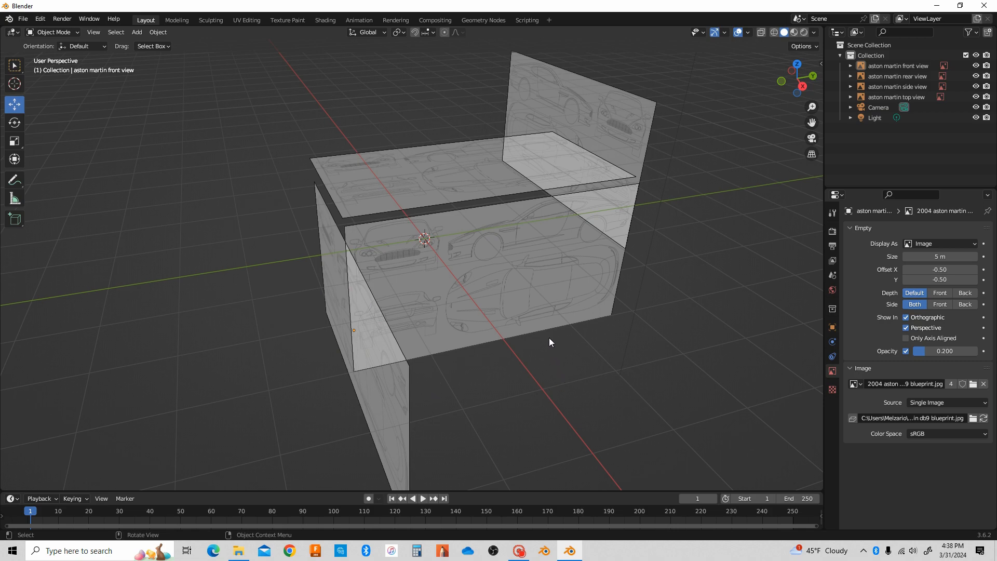
middle_click_drag(549, 341, 512, 379)
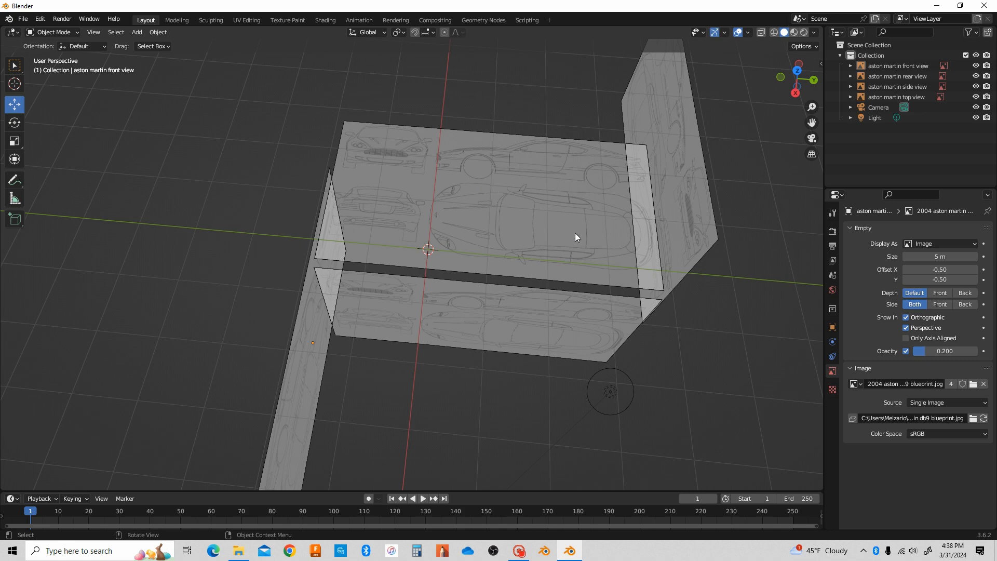
middle_click_drag(523, 343, 564, 263)
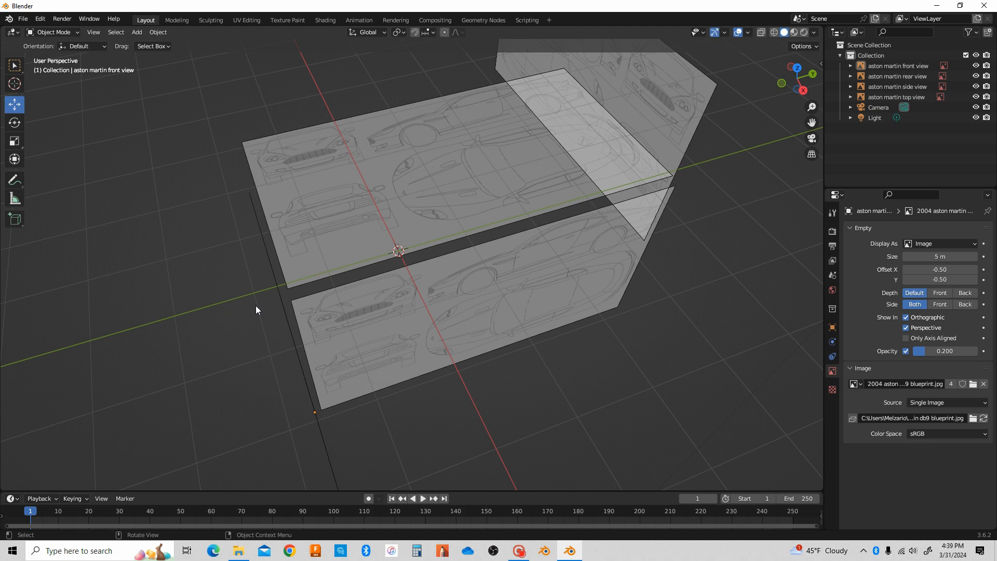
middle_click_drag(255, 304, 275, 294)
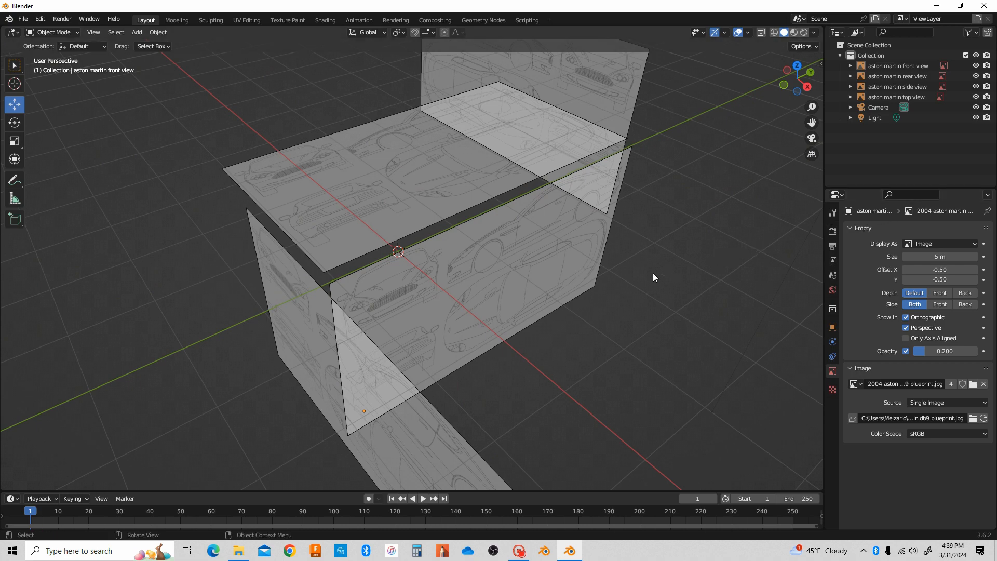
mouse_move(635, 366)
middle_mouse_down()
mouse_move(599, 369)
mouse_move(645, 368)
mouse_move(636, 369)
middle_mouse_up()
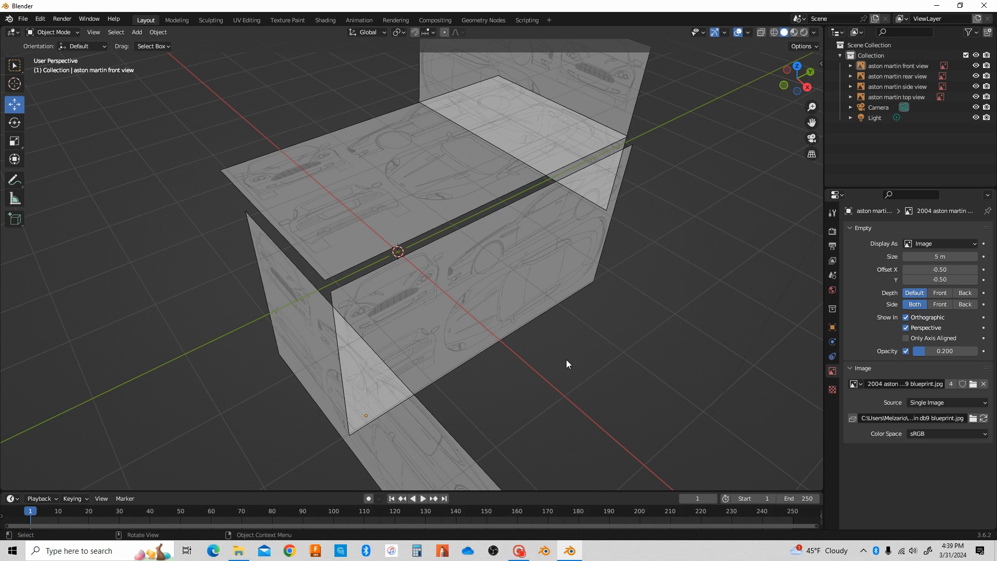
middle_click_drag(565, 359, 450, 338)
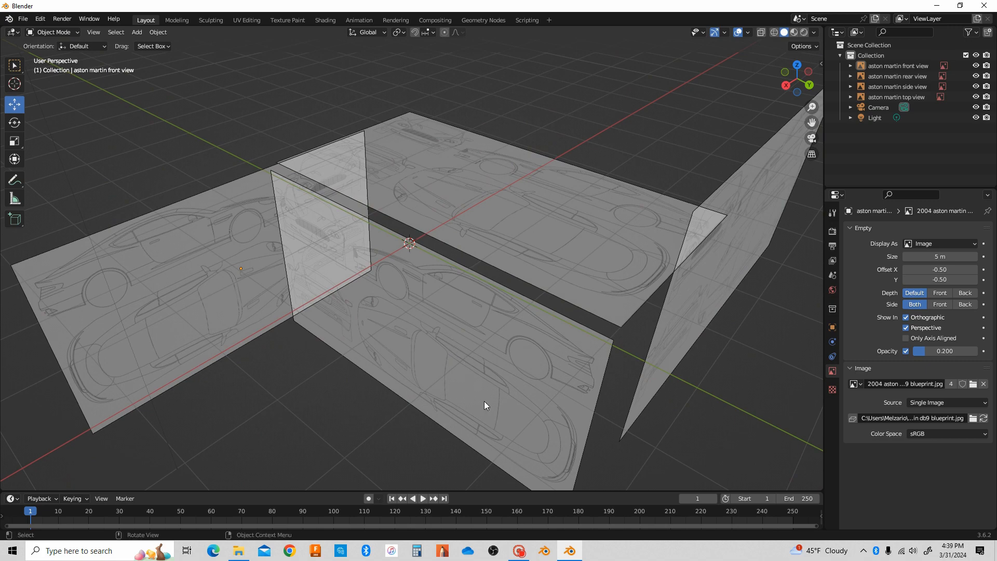